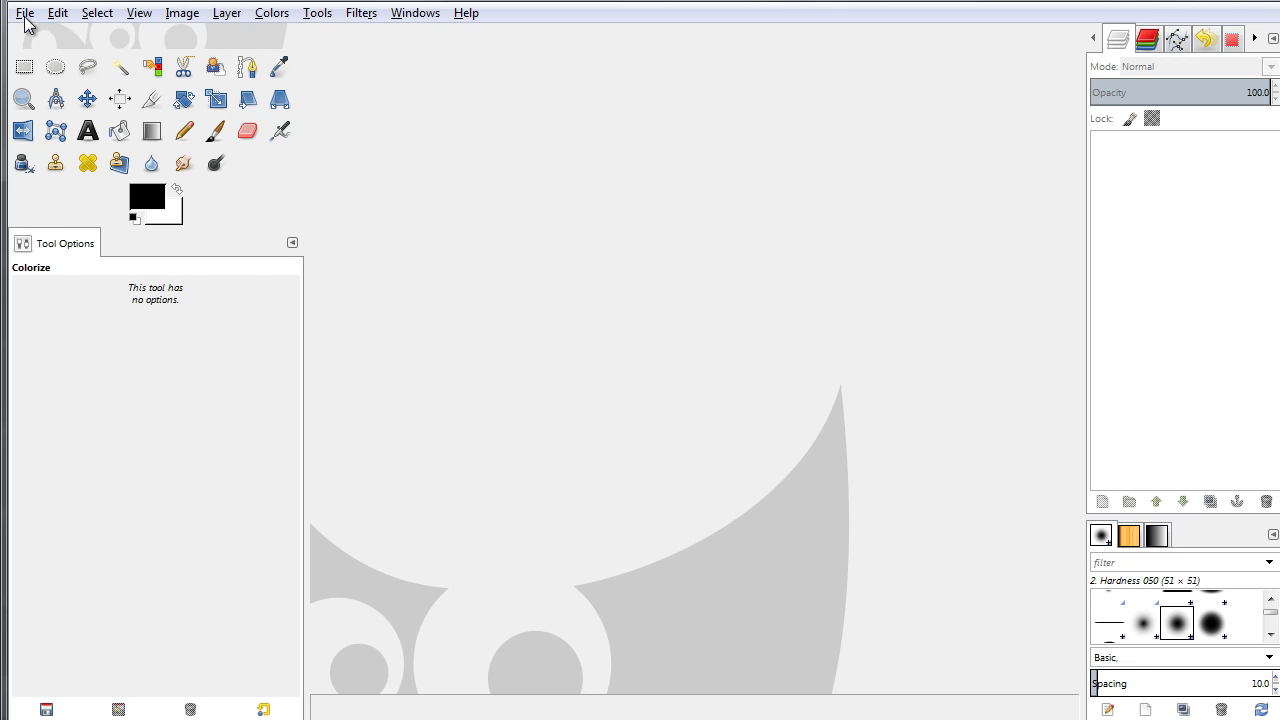
# Create a new blank image 1024 px wide and 1024 px high.
pyautogui.click(25, 14)
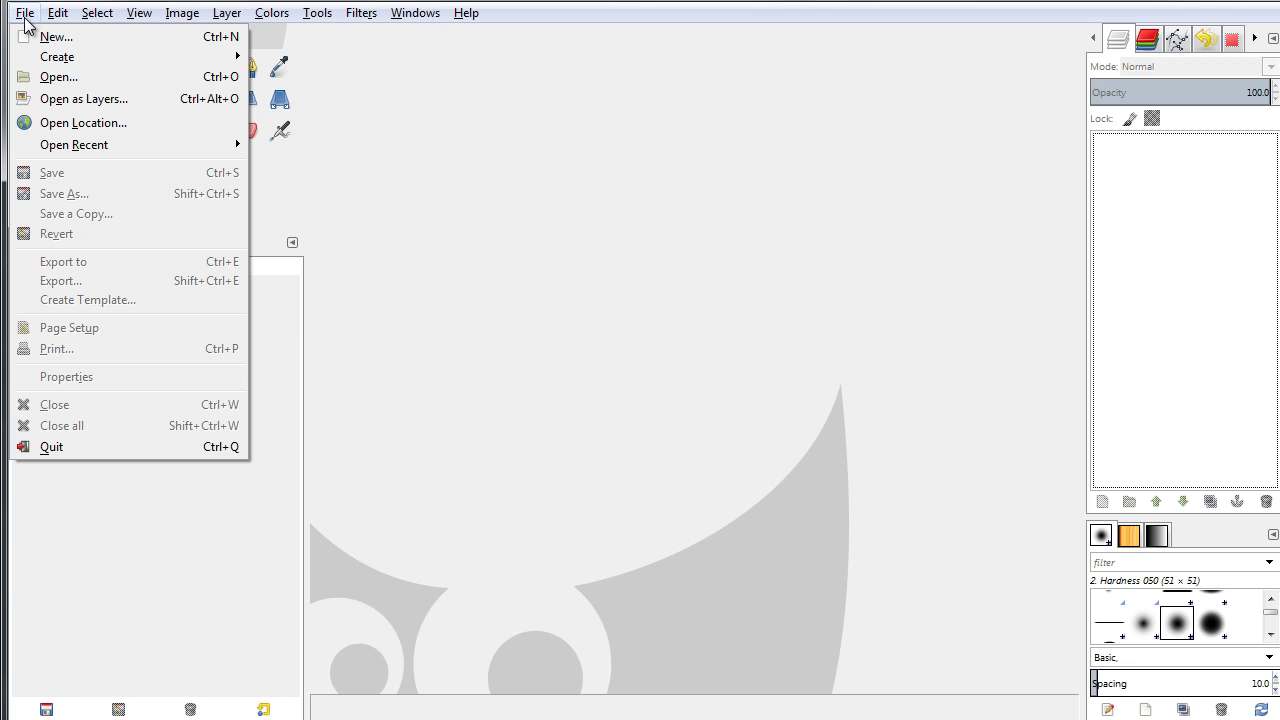
pyautogui.click(70, 37)
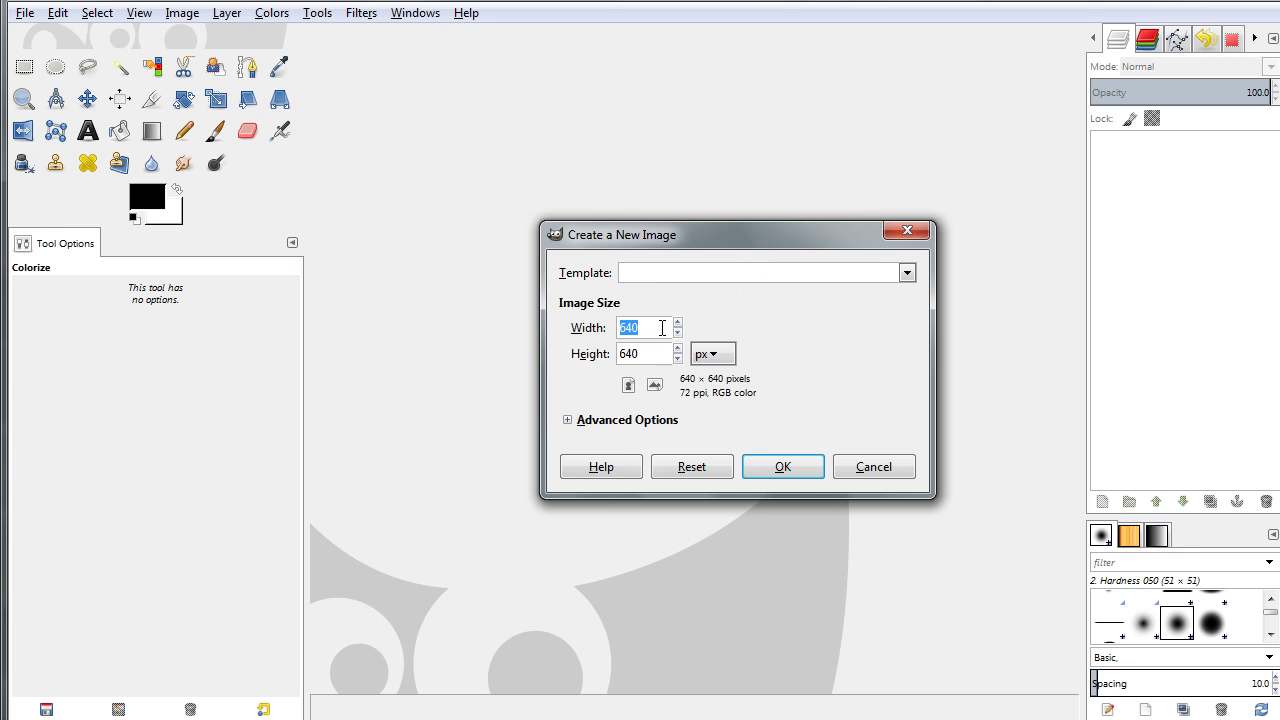
pyautogui.write('1024')
pyautogui.press('Tab')
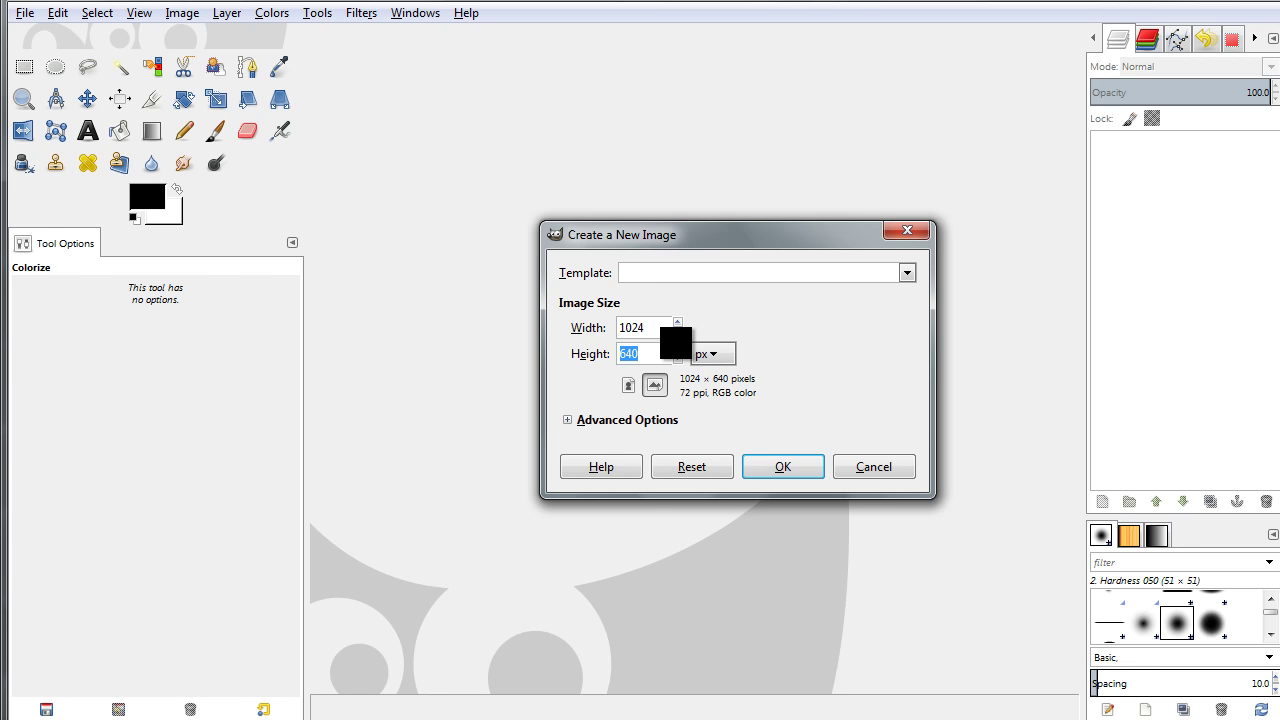
pyautogui.write('1024')
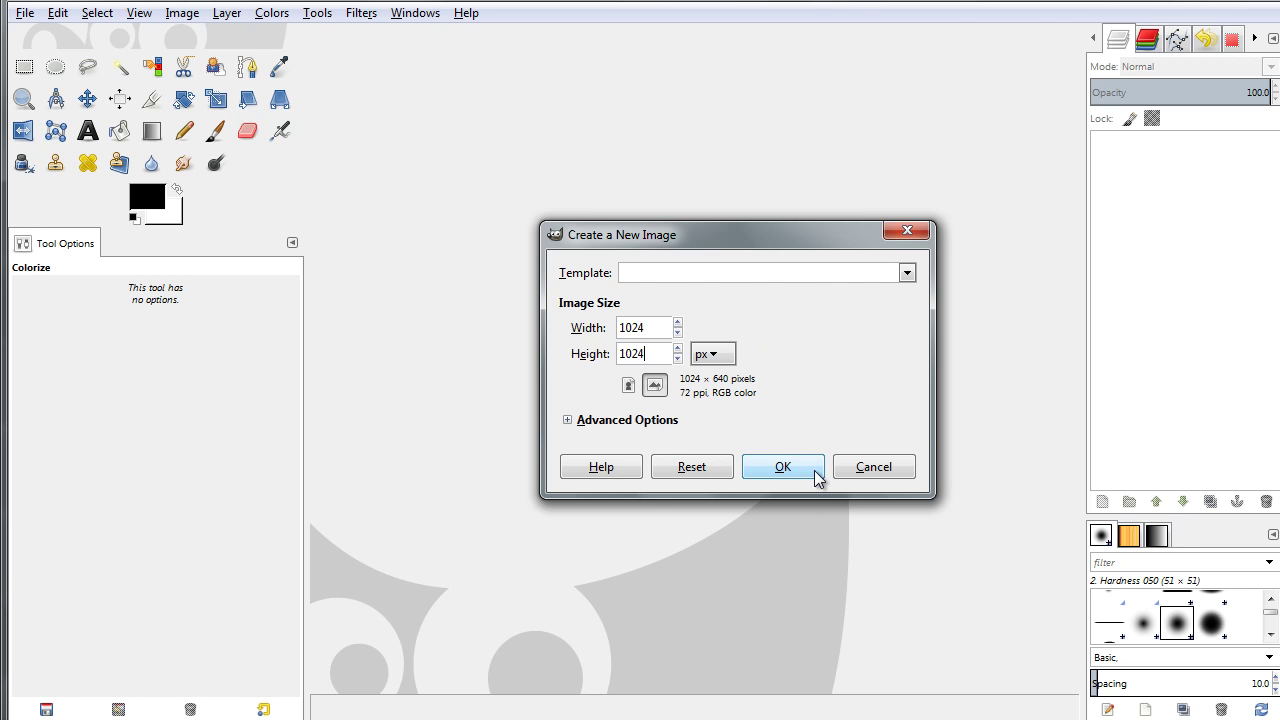
pyautogui.click(783, 467)
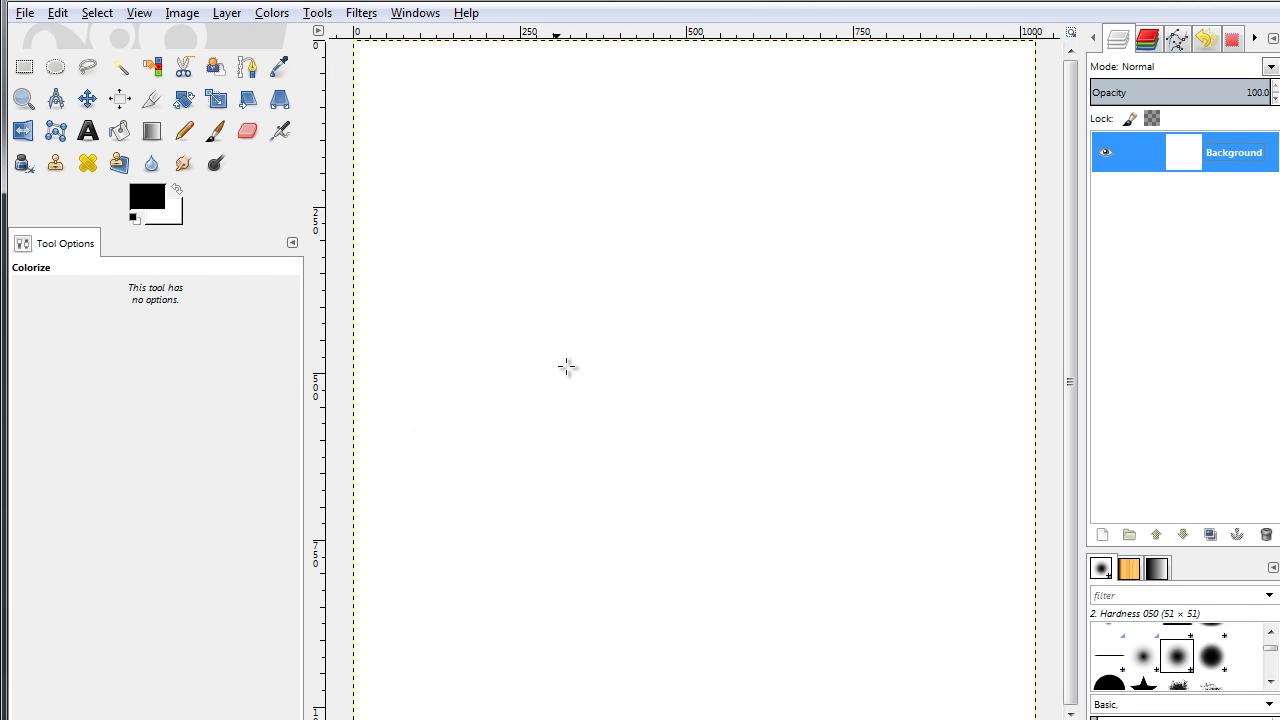
# Try a black Bucket Fill on the background layer and refill it with the white background color.
pyautogui.click(126, 130)
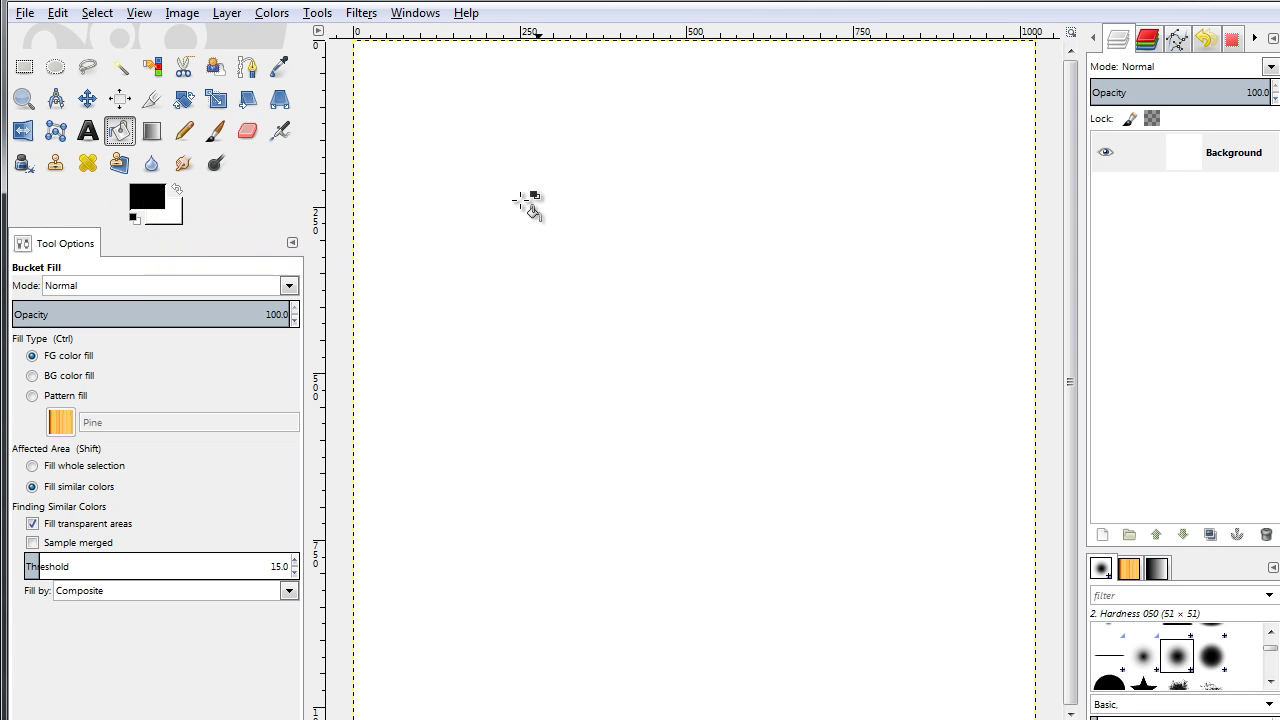
pyautogui.click(601, 272)
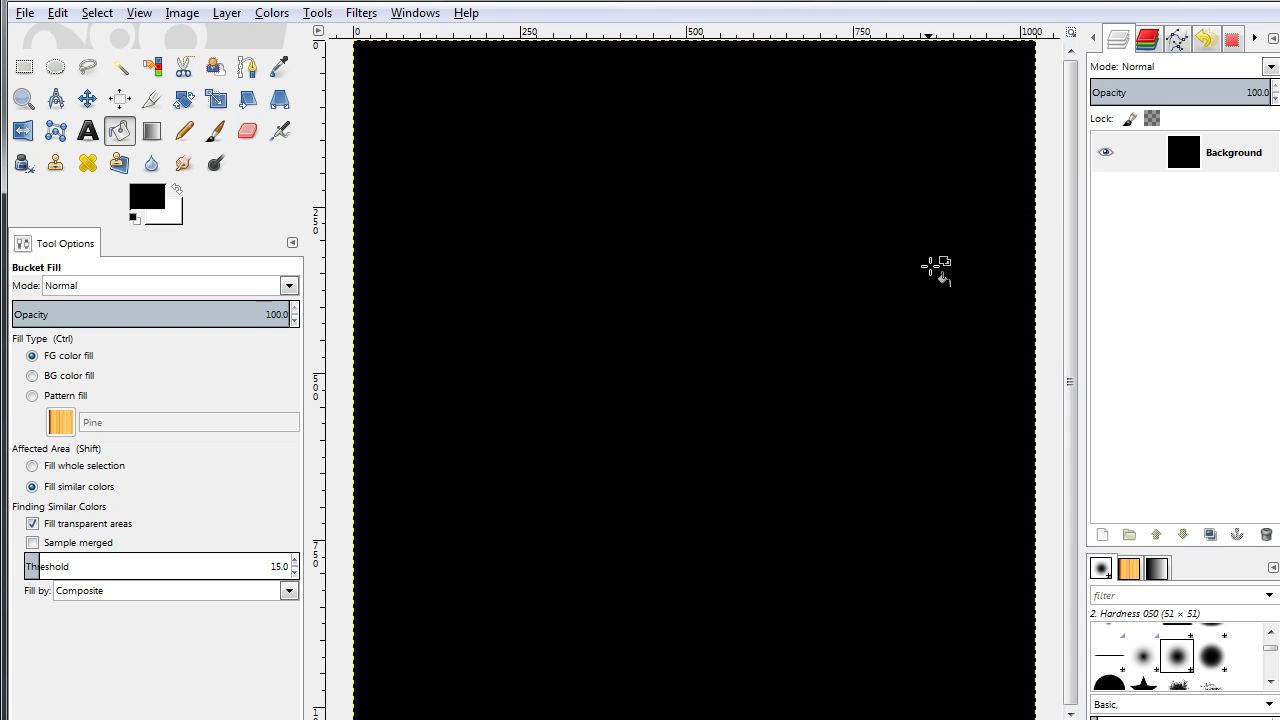
pyautogui.keyDown('ctrl'); pyautogui.click(914, 277); pyautogui.keyUp('ctrl')
# Duplicate the white background layer and fill the copy with black.
pyautogui.rightClick(1188, 156)
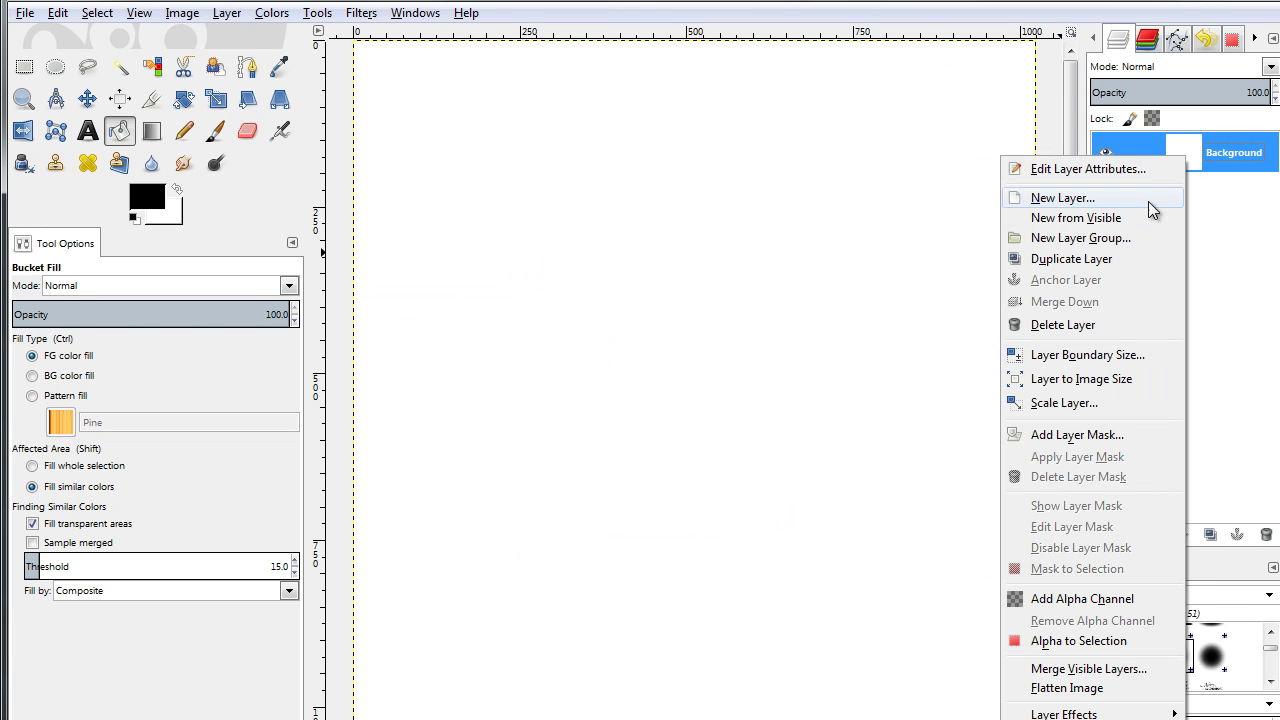
pyautogui.click(1126, 262)
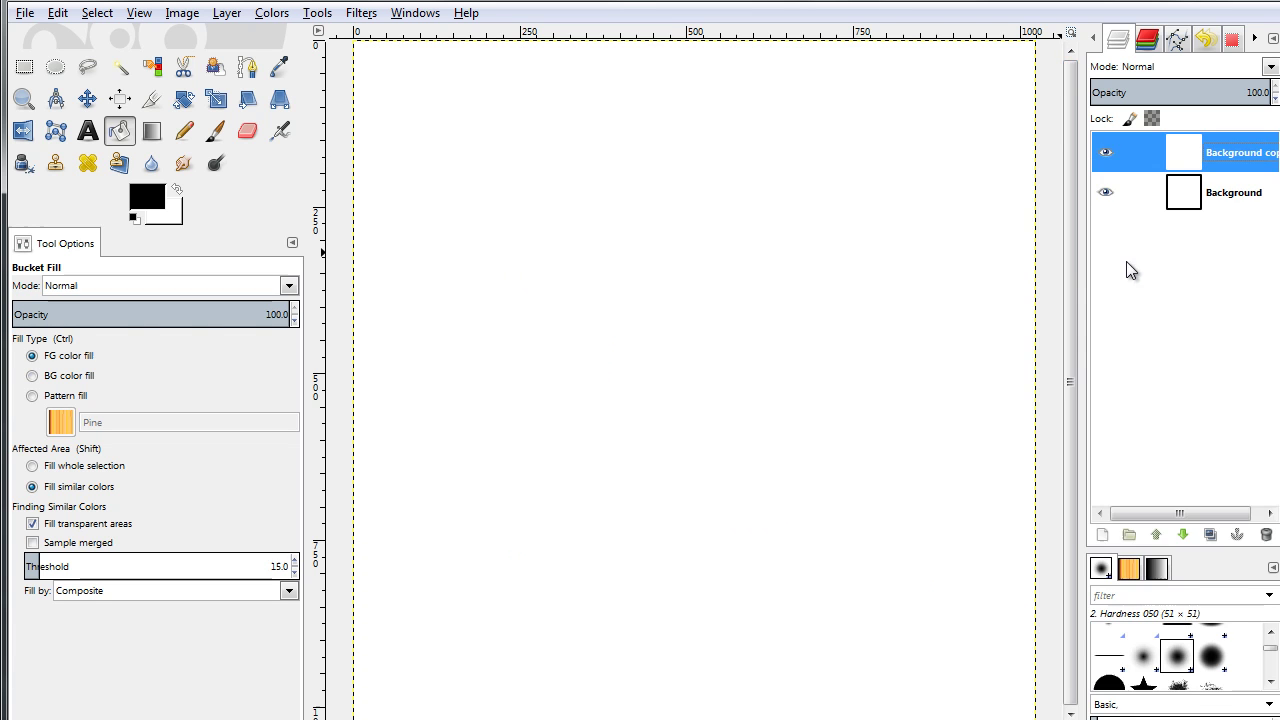
pyautogui.click(505, 214)
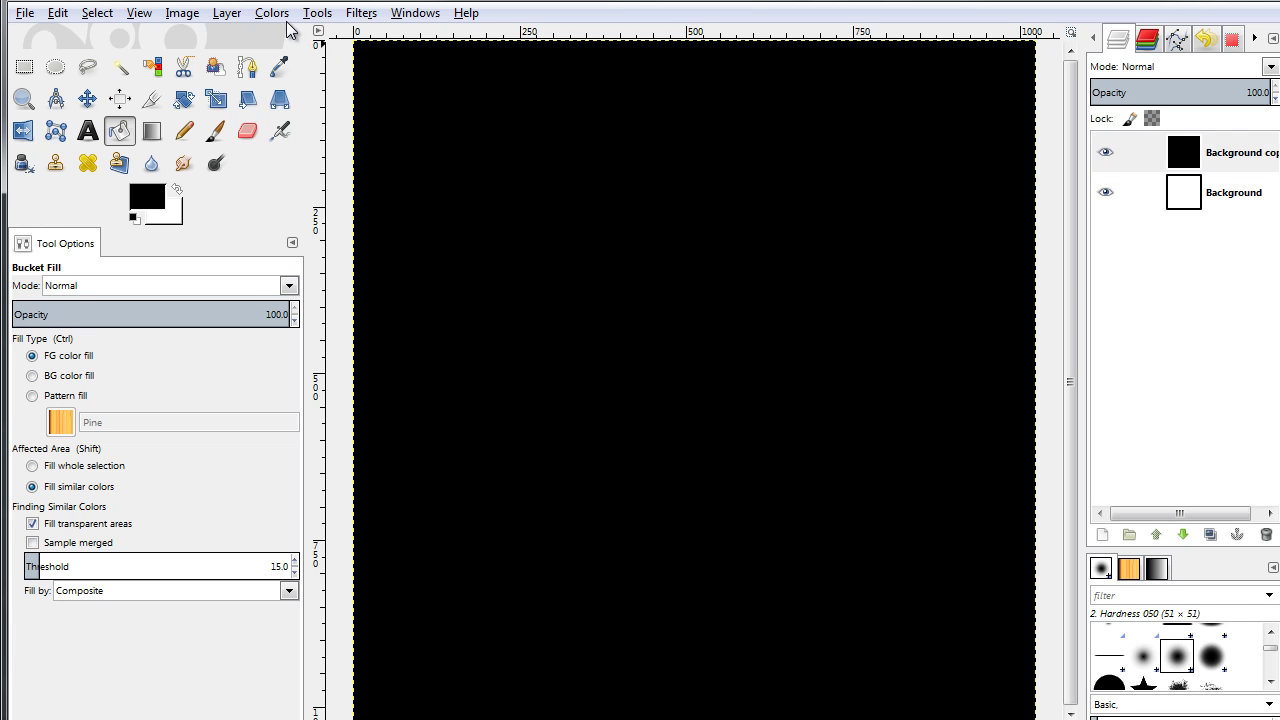
# Render a Fog layer named Clouds above the black layer, using the orange fog color, turbulence 1.0 and opacity 100.
pyautogui.click(361, 17)
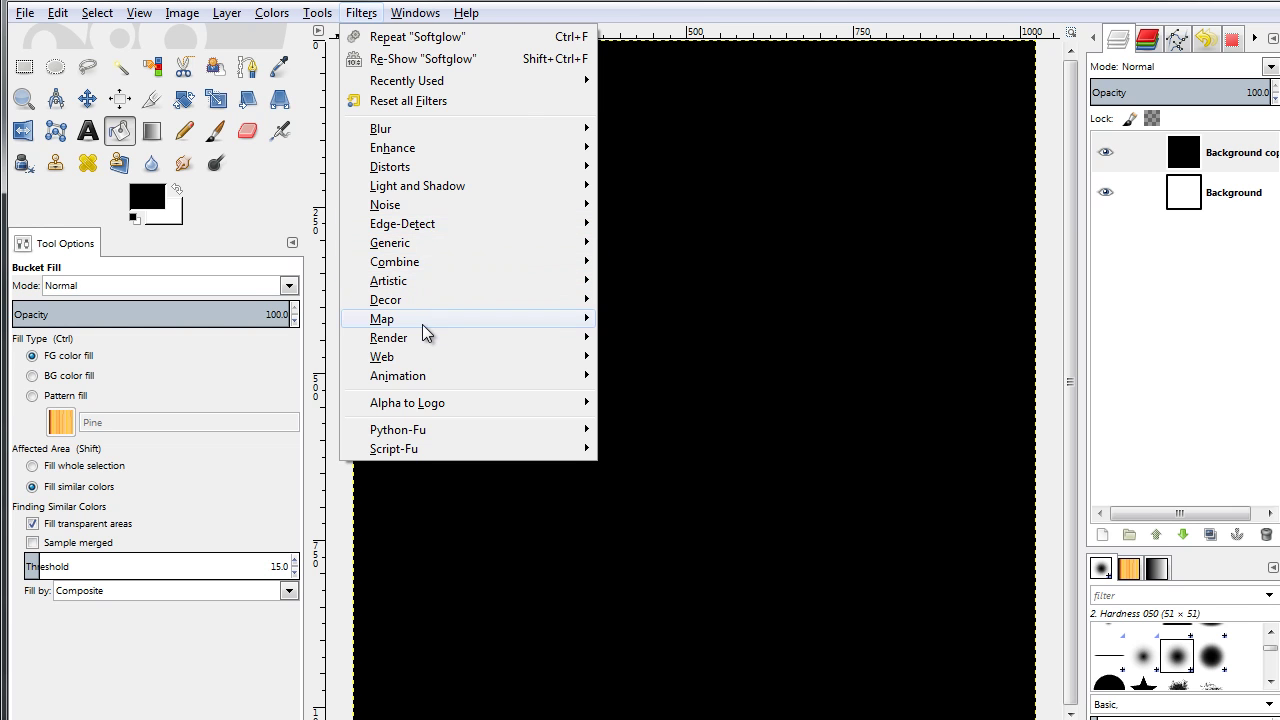
pyautogui.moveTo(422, 339)
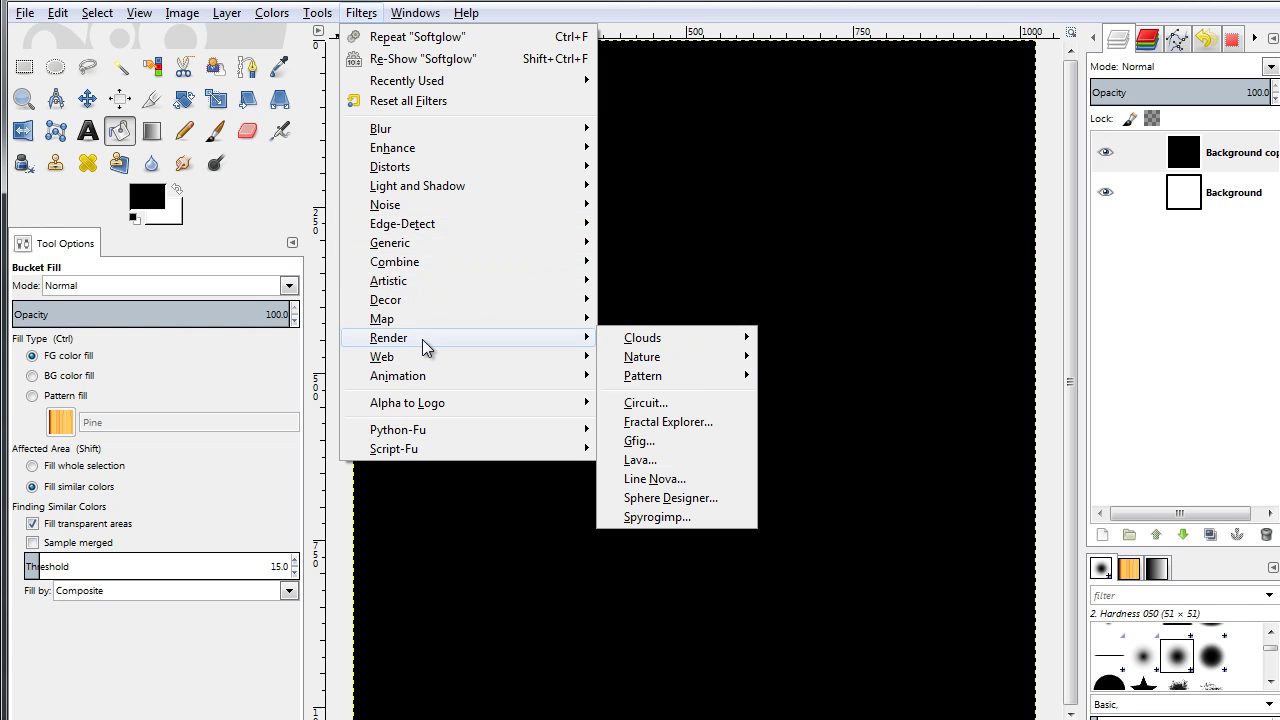
pyautogui.moveTo(700, 337)
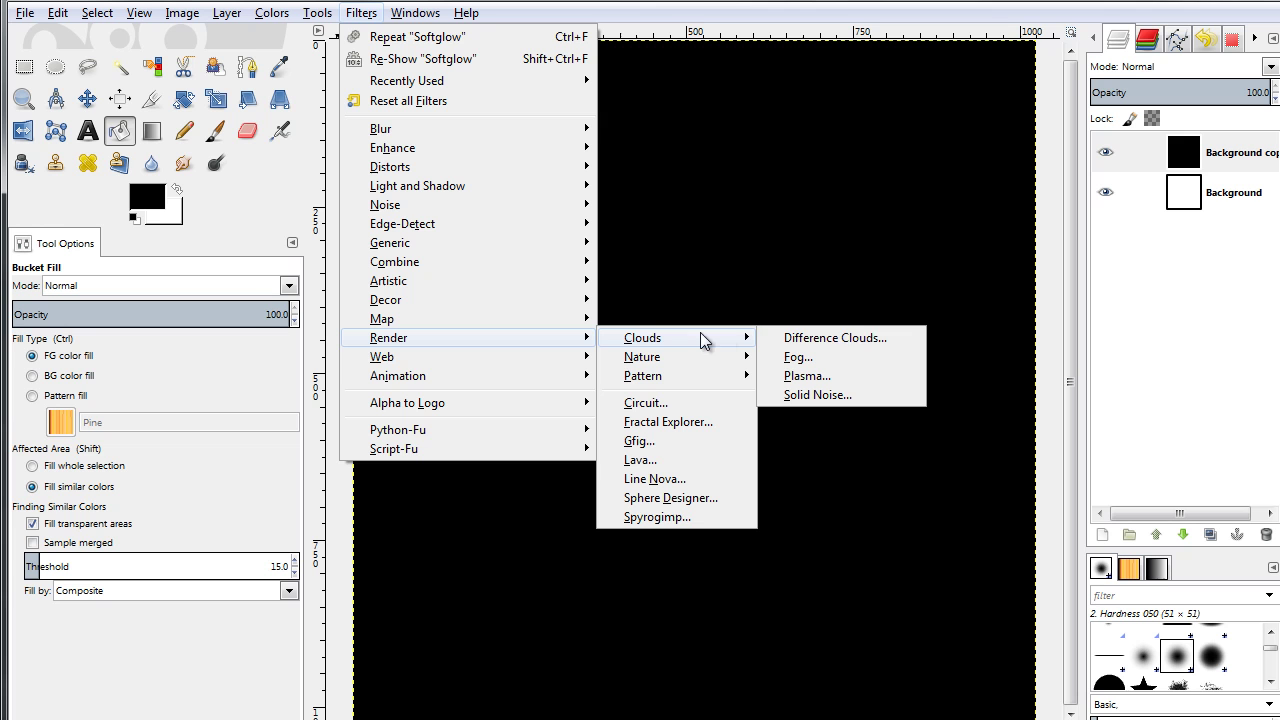
pyautogui.click(882, 360)
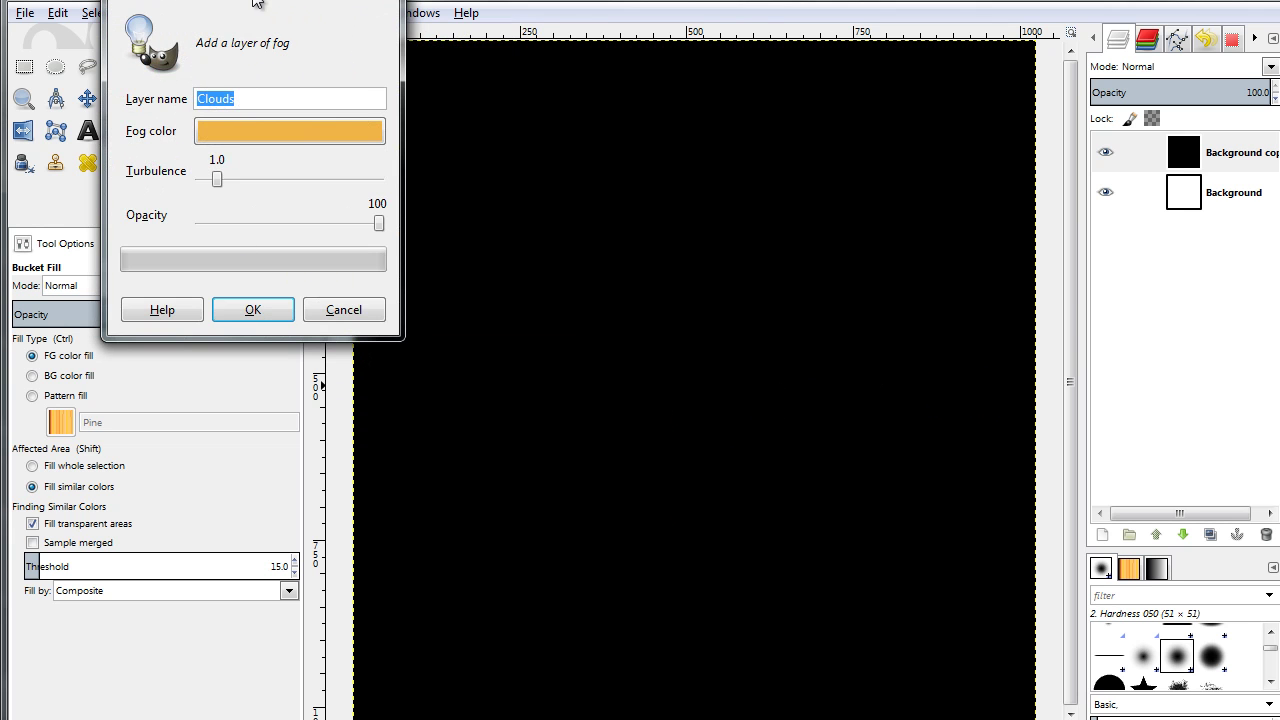
pyautogui.moveTo(260, 10); pyautogui.dragTo(600, 200)
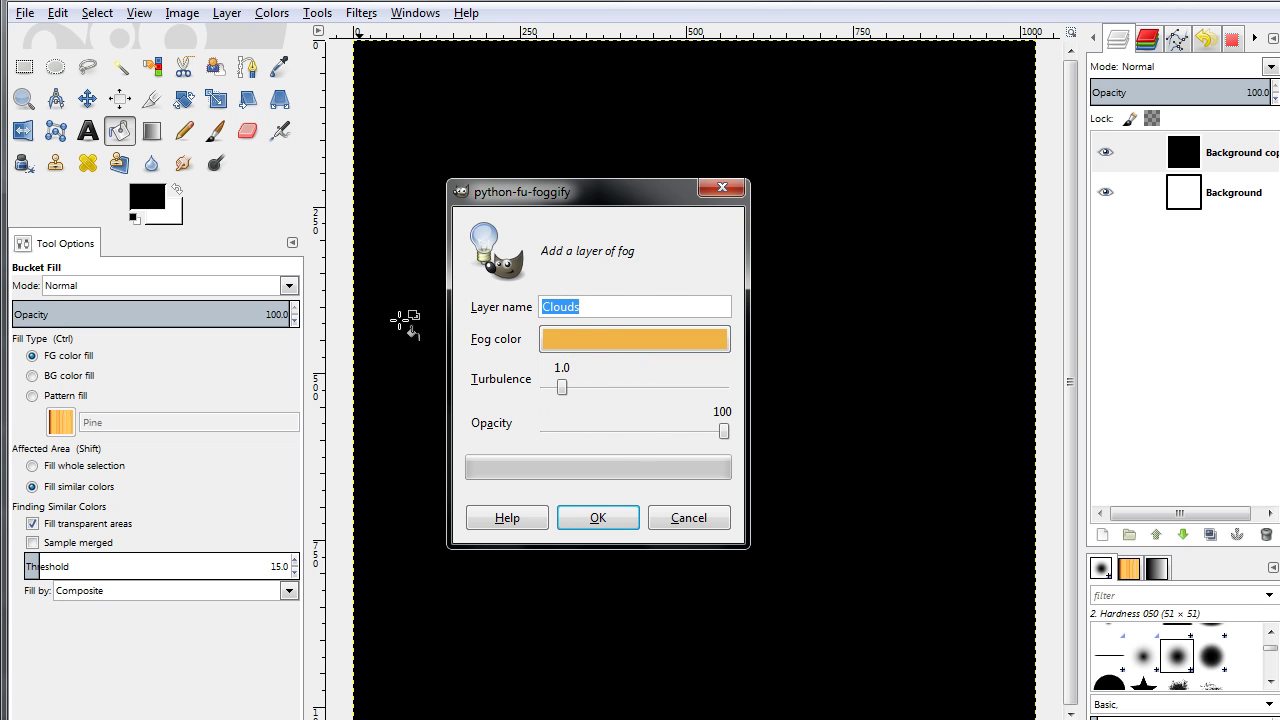
pyautogui.click(631, 527)
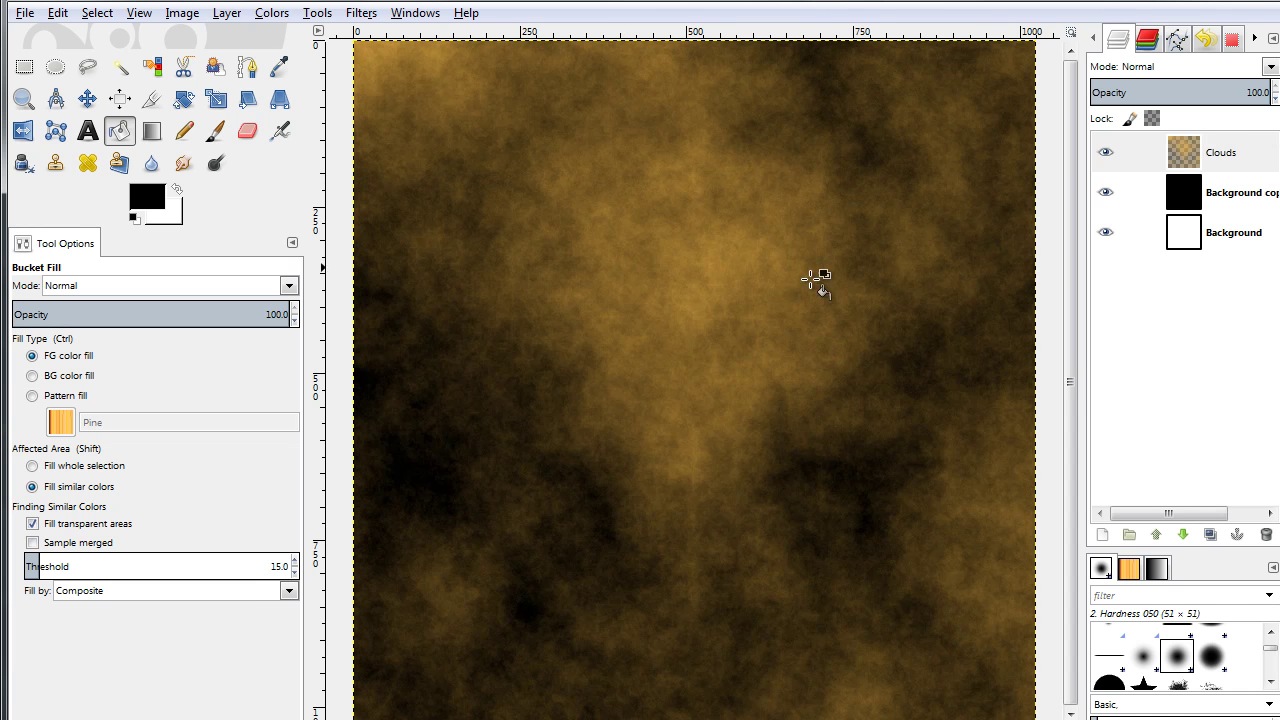
# Merge the Clouds layer down into the black background copy.
pyautogui.click(1197, 164)
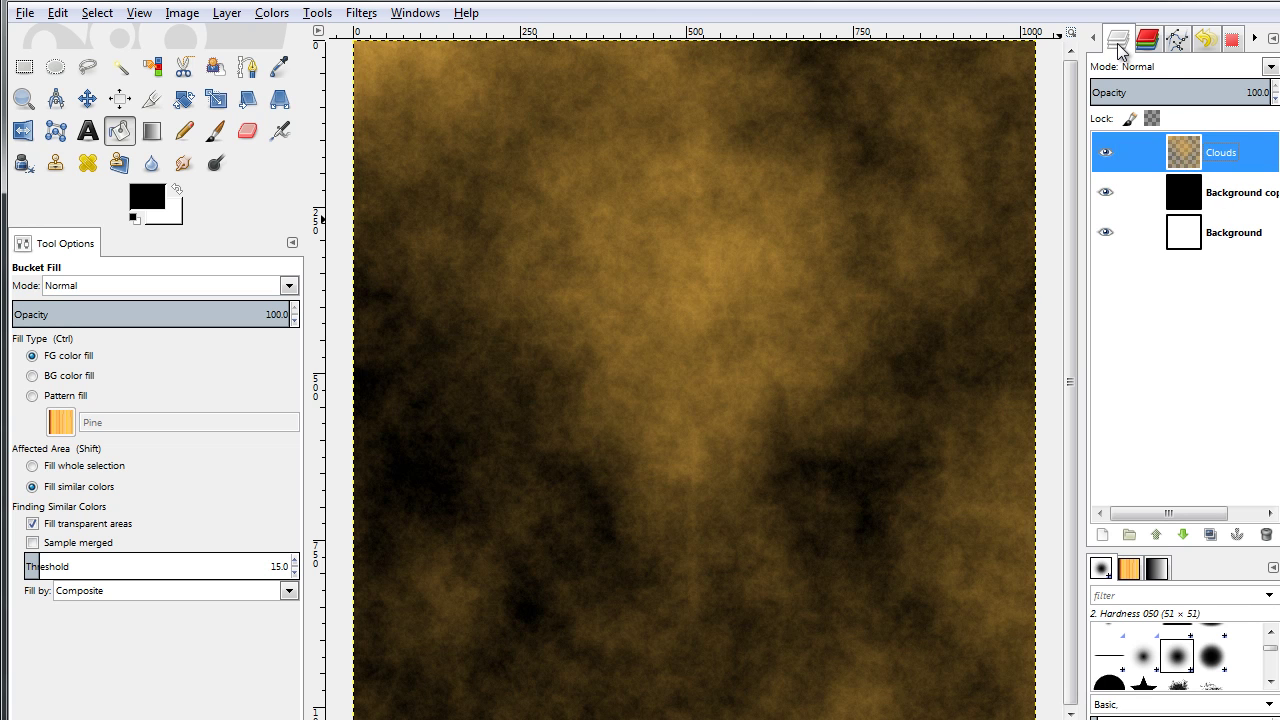
pyautogui.rightClick(1180, 150)
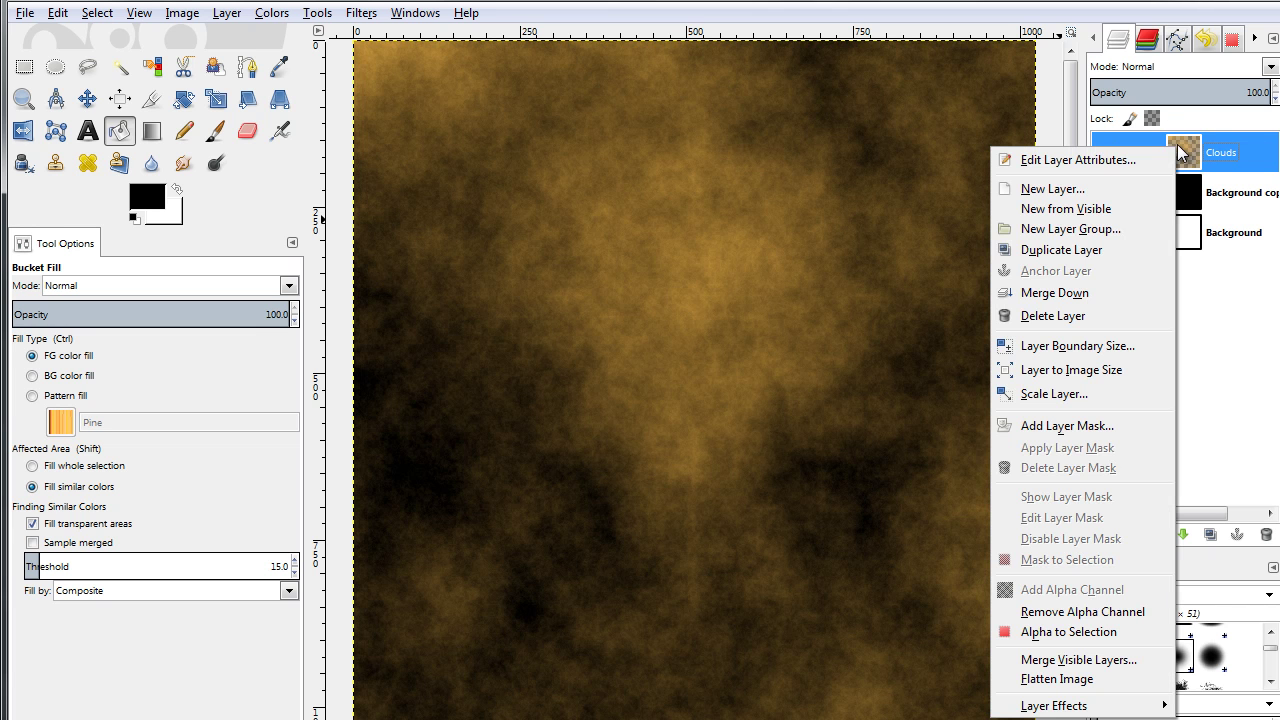
pyautogui.click(1120, 292)
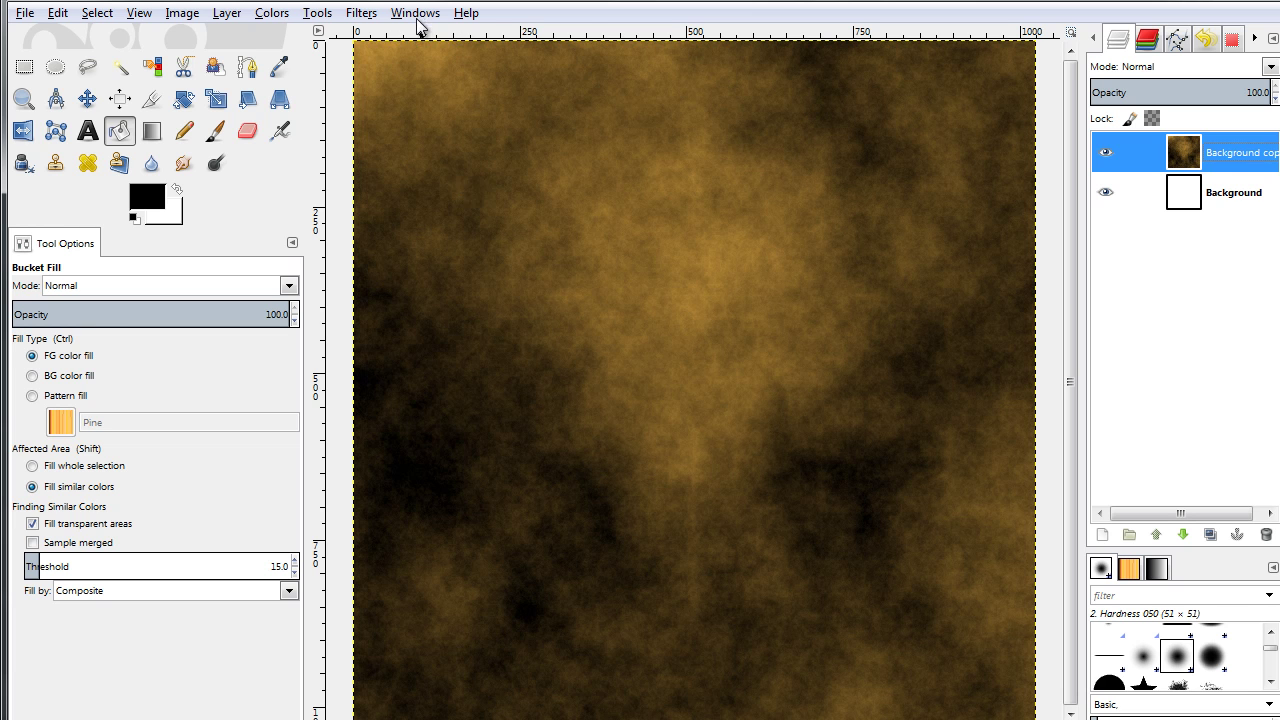
# Start the Mosaic filter on the merged fog layer and set its color variation to 0.31.
pyautogui.click(364, 15)
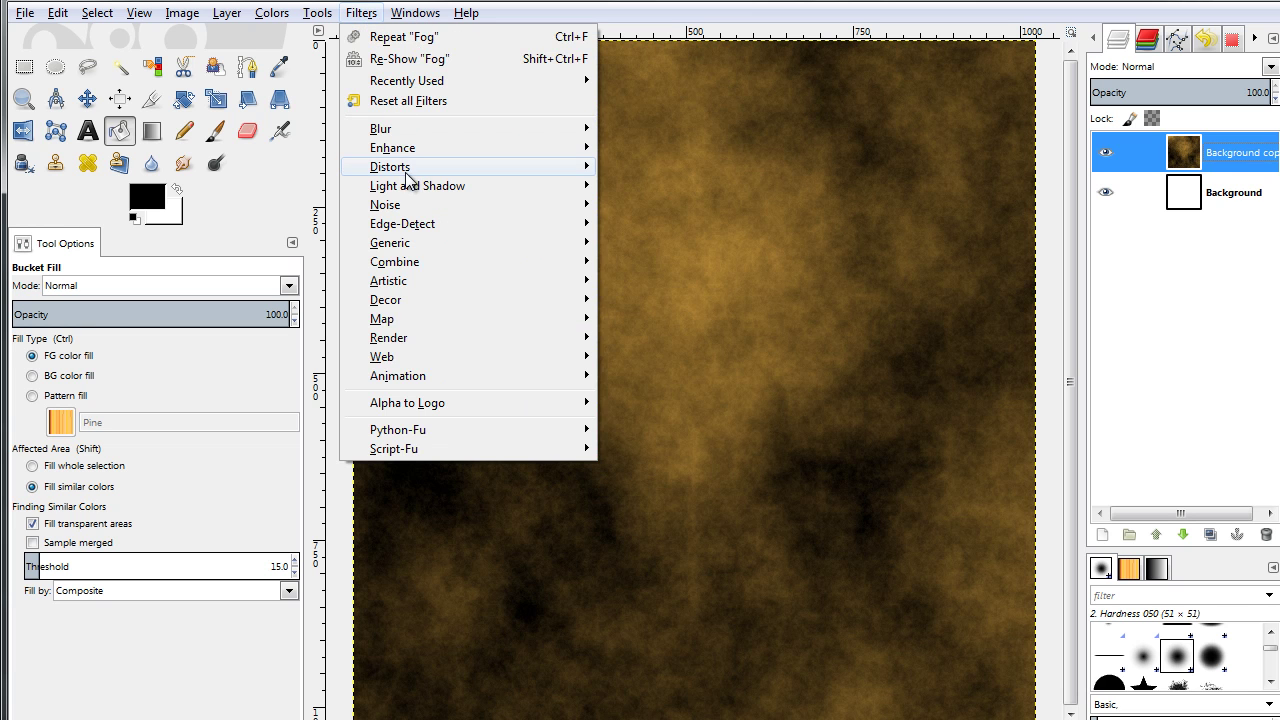
pyautogui.moveTo(409, 177)
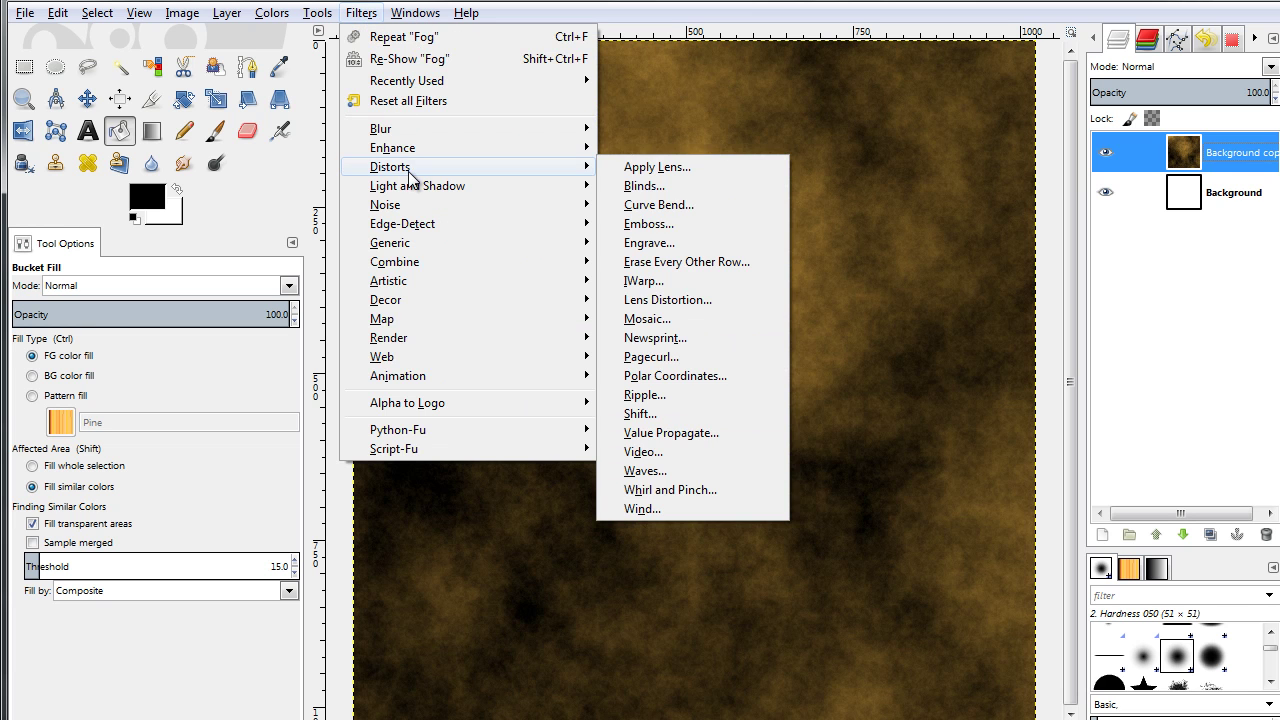
pyautogui.click(750, 322)
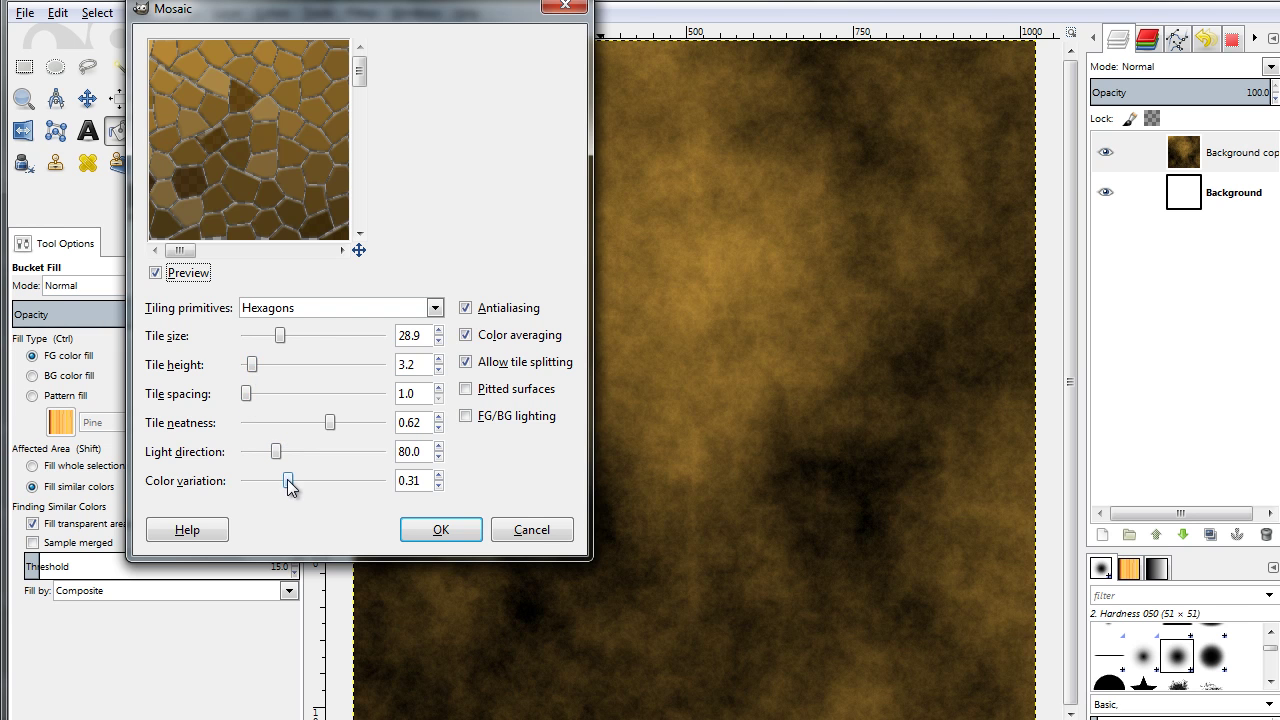
pyautogui.moveTo(292, 483); pyautogui.dragTo(296, 483)
pyautogui.moveTo(406, 484); pyautogui.dragTo(423, 481)
pyautogui.write('.')
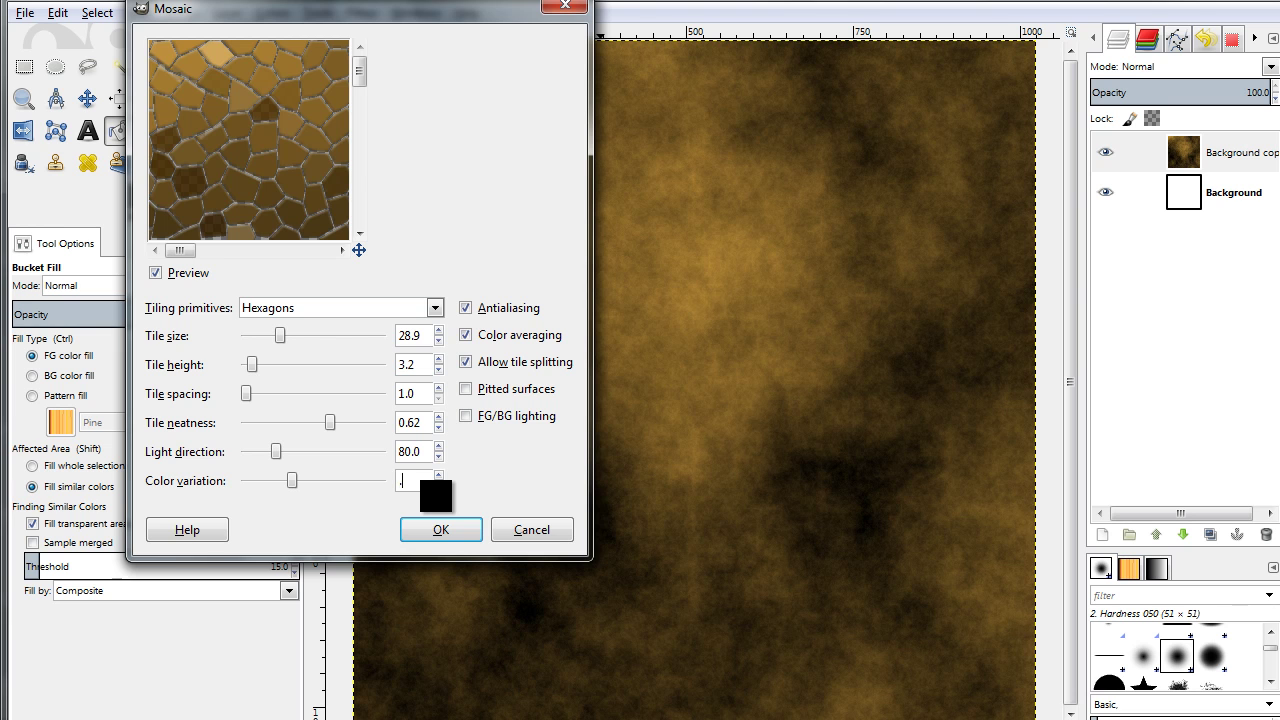
pyautogui.write('31')
pyautogui.press('Return')
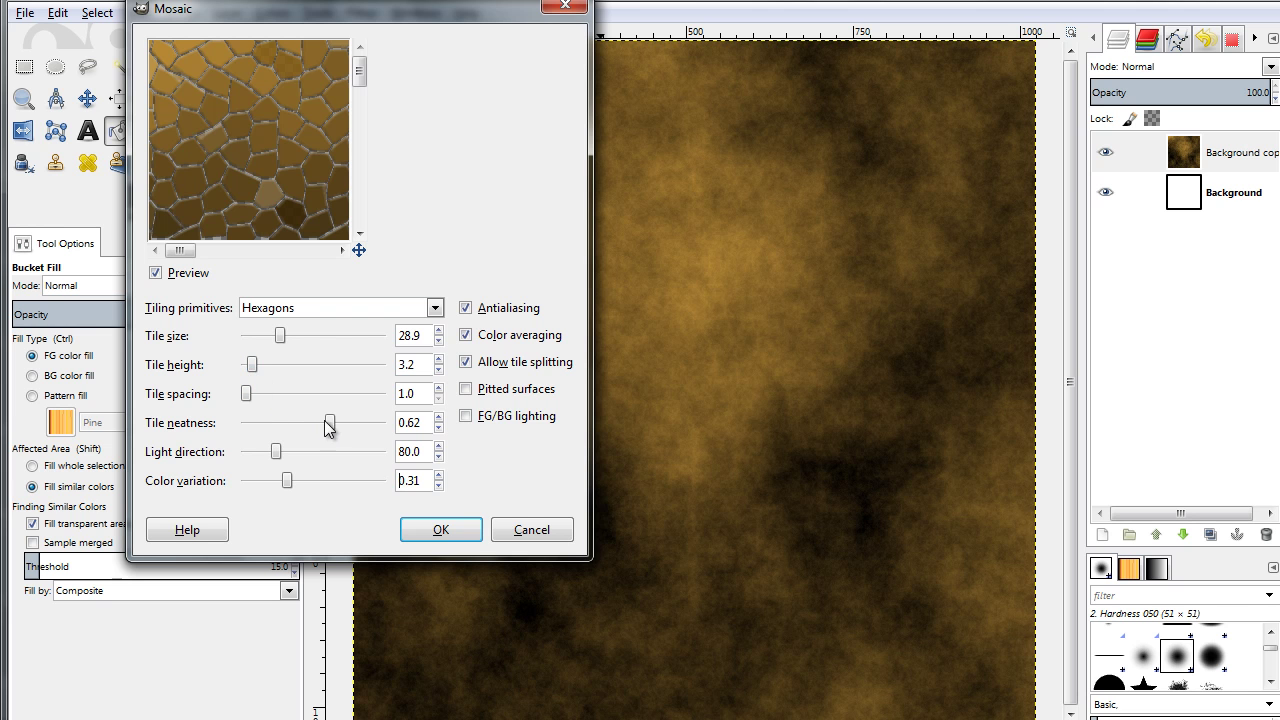
# Set the mosaic's tile neatness to about 0.59, keep pitted surfaces off, and apply the filter.
pyautogui.moveTo(327, 424)
pyautogui.mouseDown()
pyautogui.moveTo(295, 427)
pyautogui.moveTo(360, 424)
pyautogui.moveTo(343, 424)
pyautogui.mouseUp()
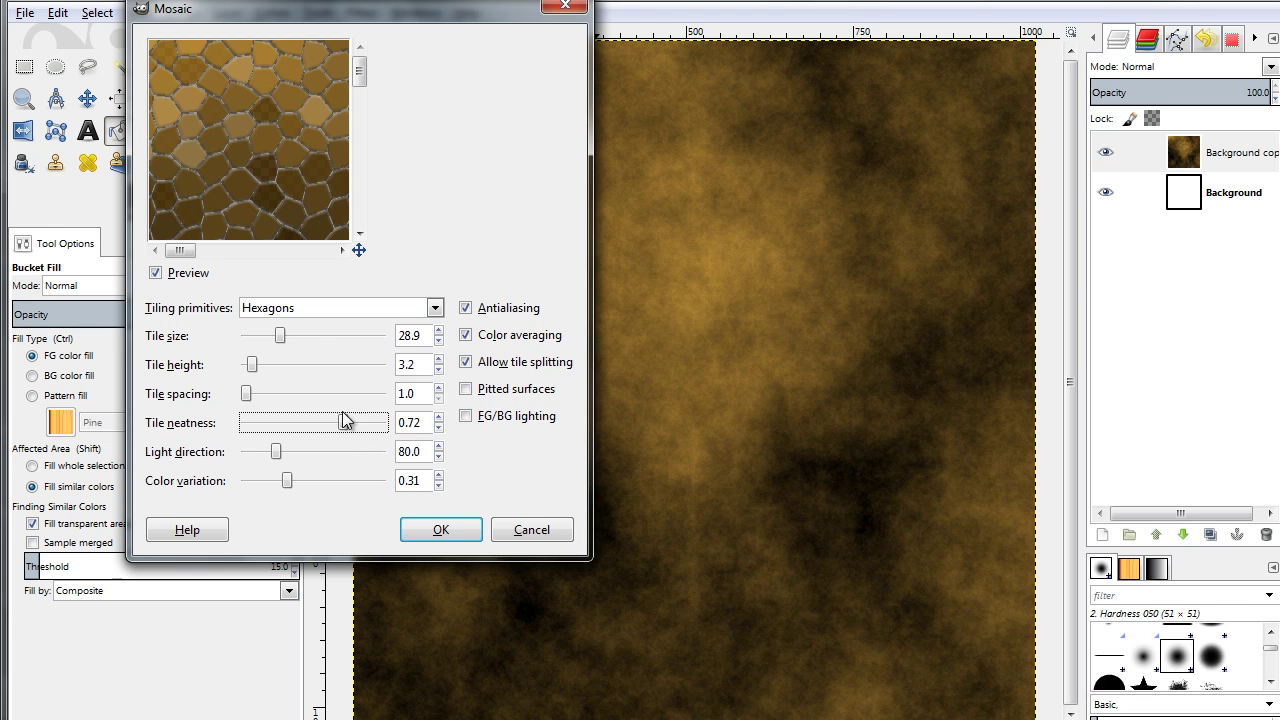
pyautogui.doubleClick(399, 422)
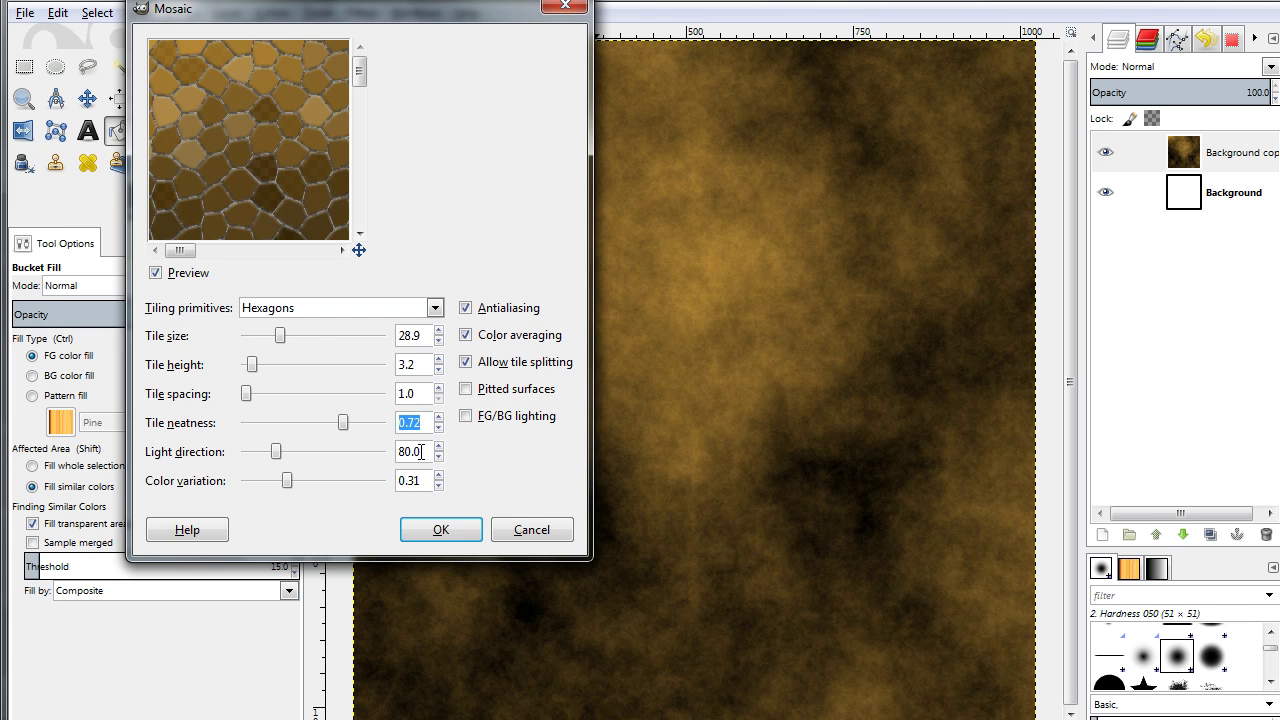
pyautogui.write('0.80')
pyautogui.moveTo(354, 423); pyautogui.dragTo(325, 436)
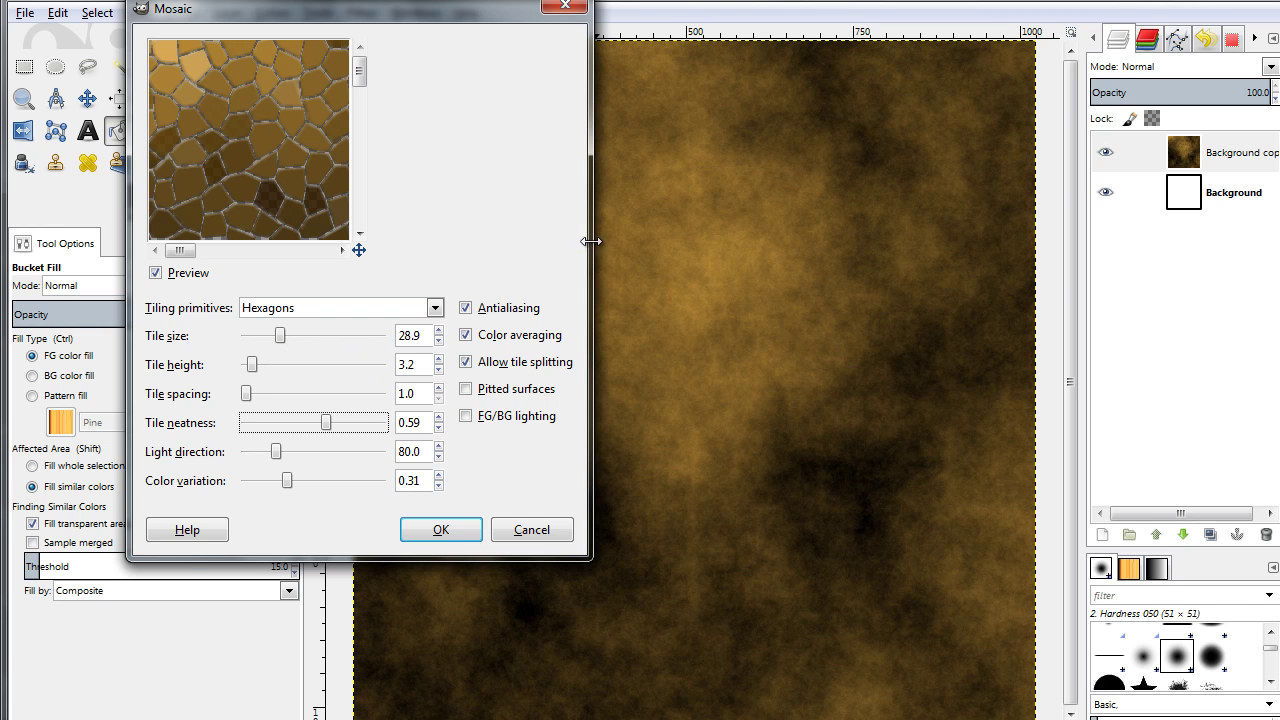
pyautogui.click(466, 389)
pyautogui.click(466, 389)
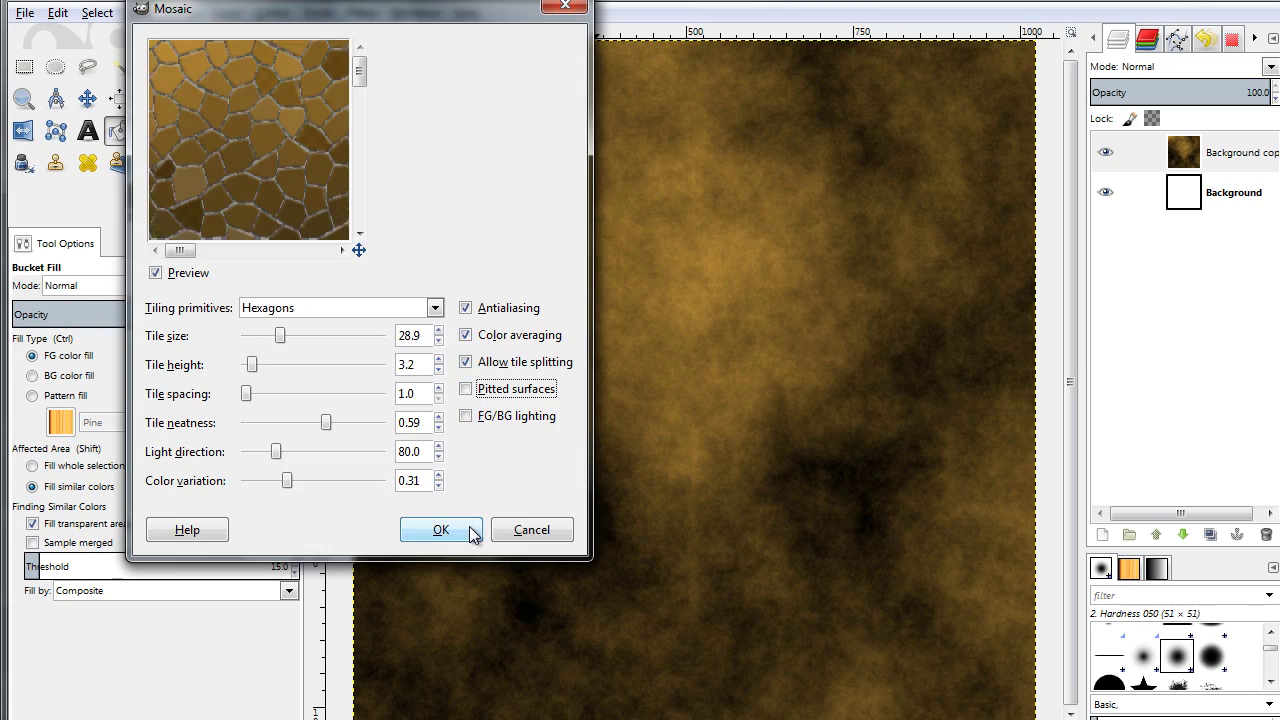
pyautogui.click(469, 527)
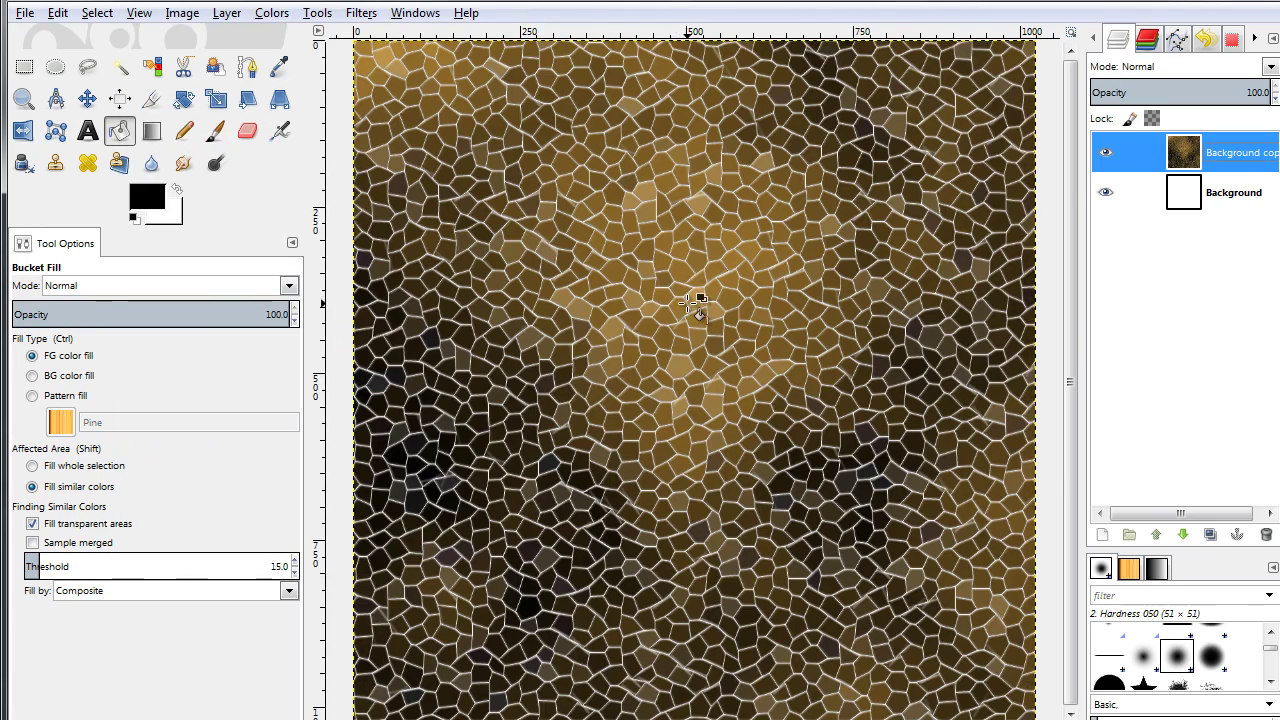
# Duplicate the mosaic layer.
pyautogui.keyDown('ctrl'); pyautogui.scroll(1, 693, 293); pyautogui.keyUp('ctrl')
pyautogui.keyDown('ctrl'); pyautogui.scroll(-2, 691, 306); pyautogui.keyUp('ctrl')
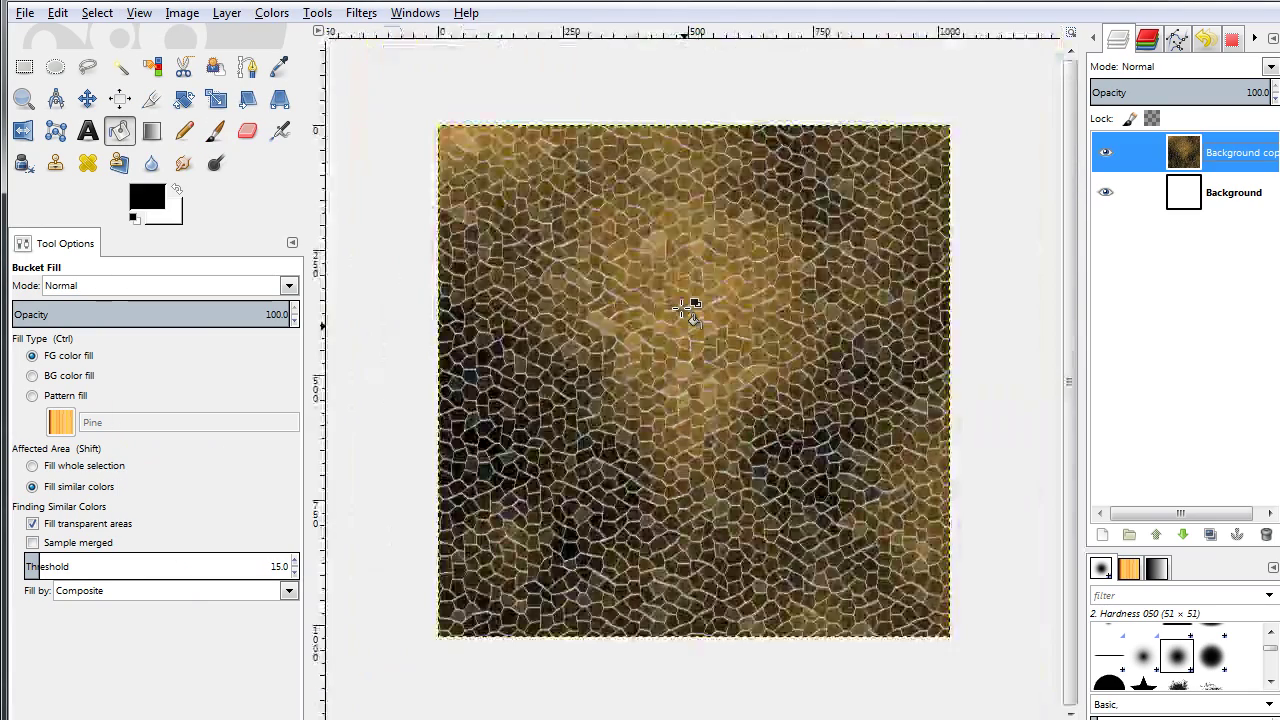
pyautogui.keyDown('ctrl'); pyautogui.scroll(2, 691, 306); pyautogui.keyUp('ctrl')
pyautogui.keyDown('ctrl'); pyautogui.scroll(-1, 691, 306); pyautogui.keyUp('ctrl')
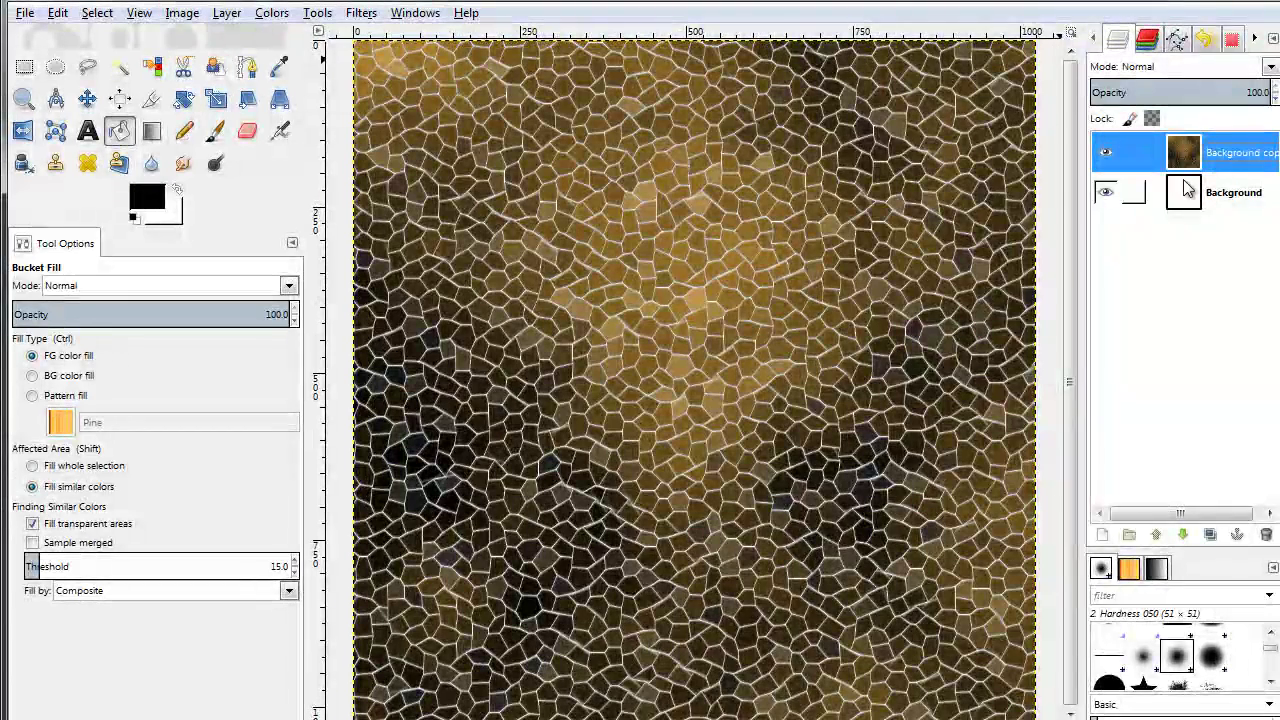
pyautogui.rightClick(1182, 160)
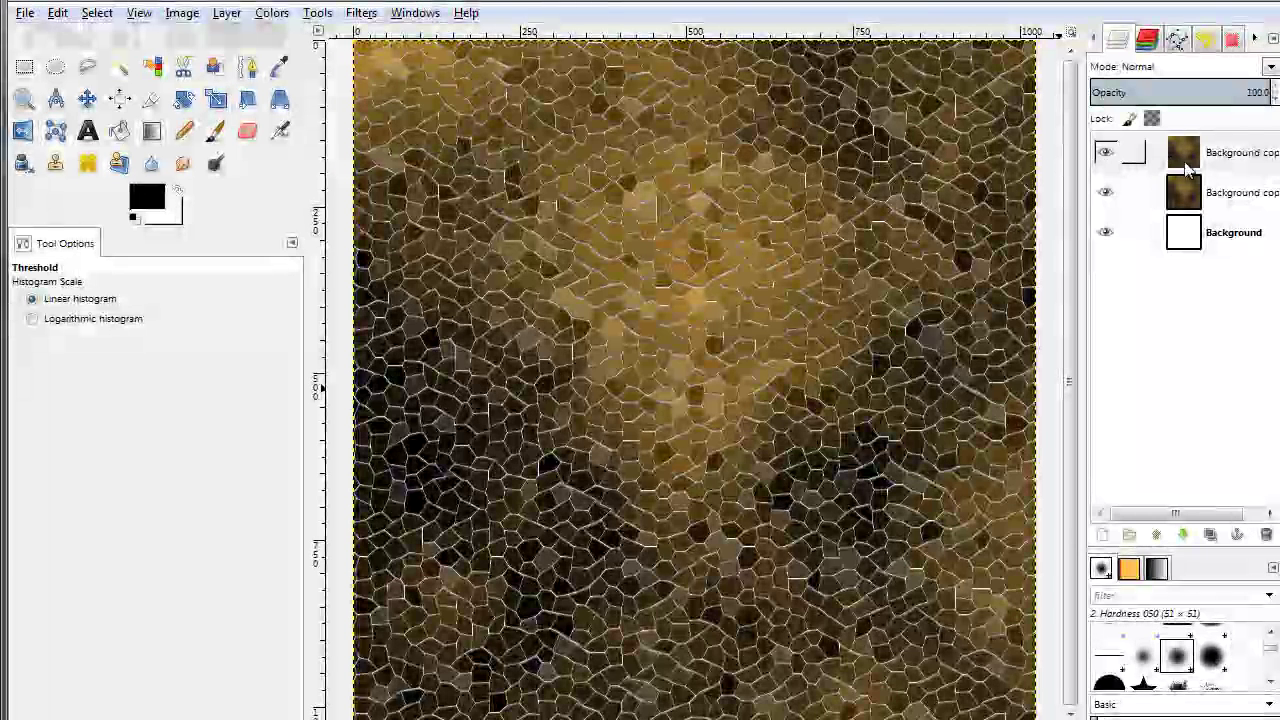
# Apply Edge detection to the duplicated mosaic layer with the Sobel algorithm, an amount of 10.0 and Smear.
pyautogui.click(1193, 168)
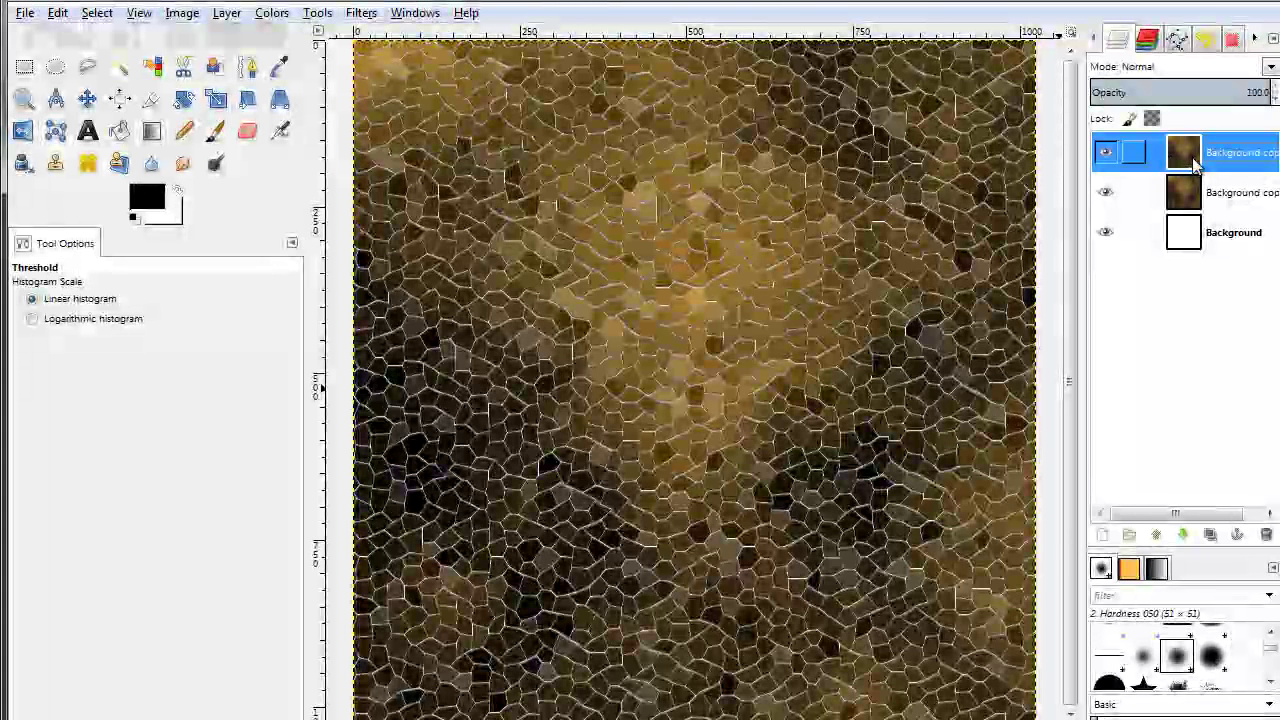
pyautogui.click(360, 14)
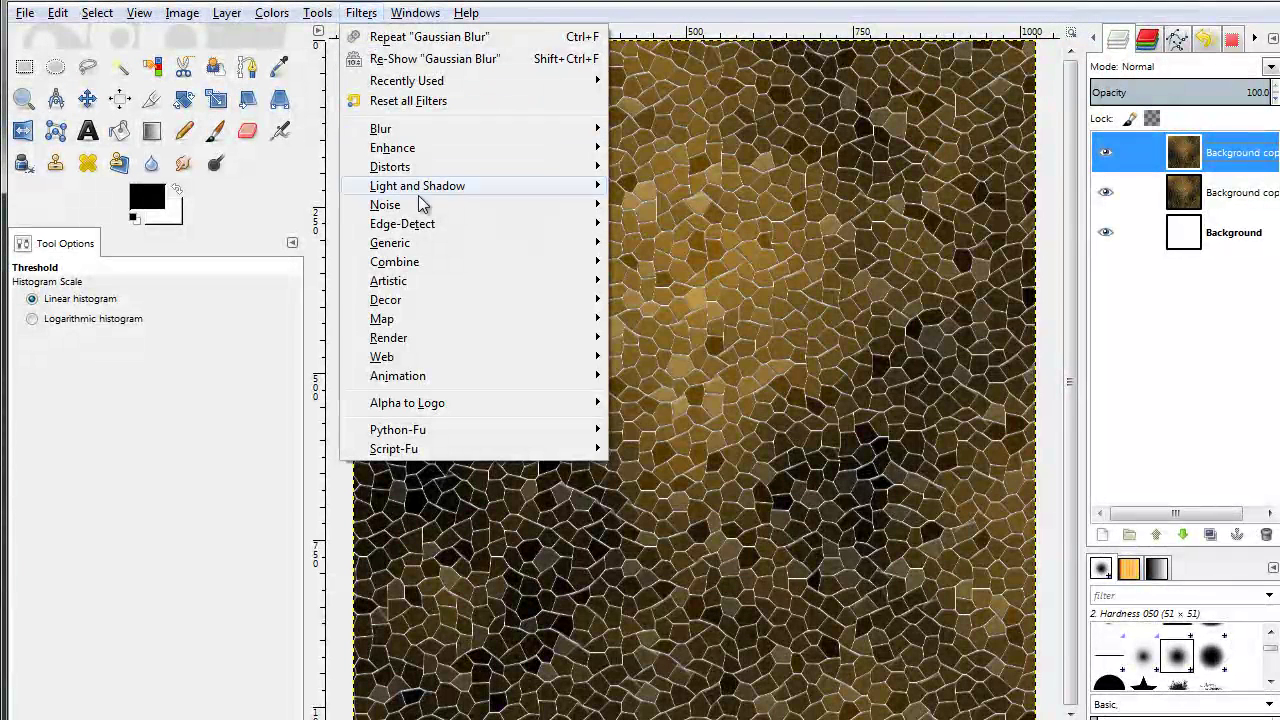
pyautogui.moveTo(433, 227)
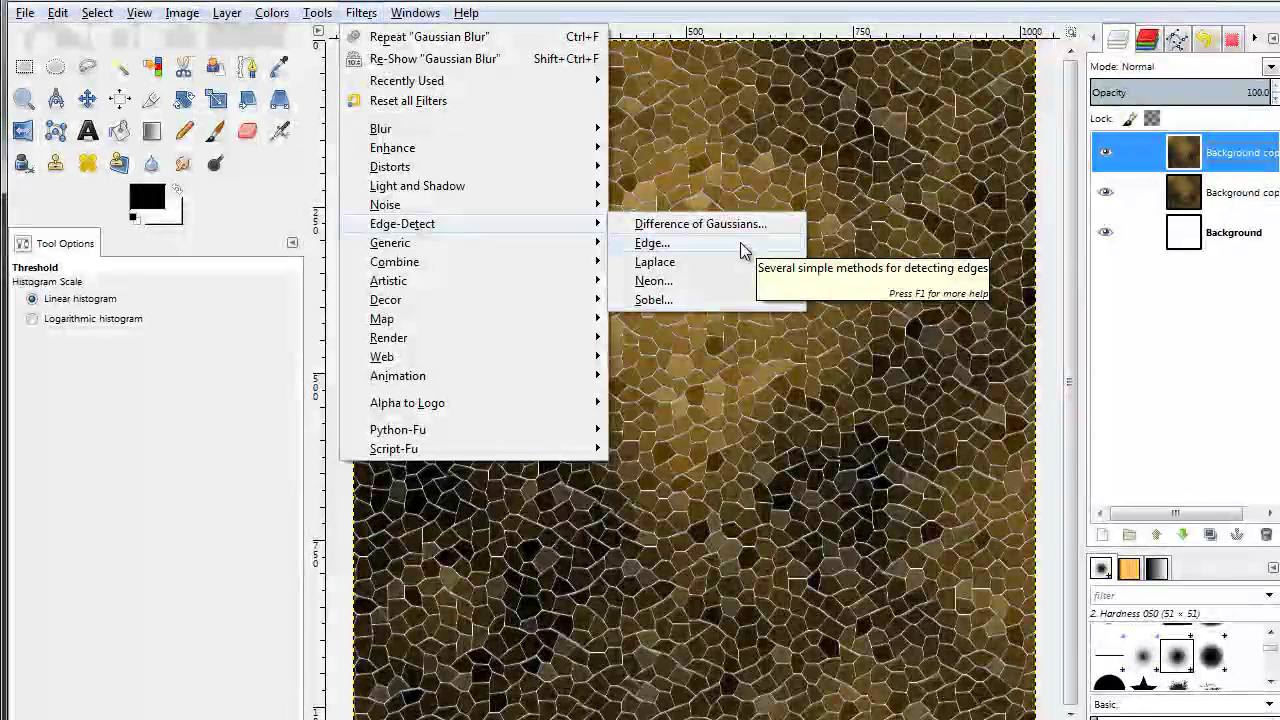
pyautogui.click(743, 249)
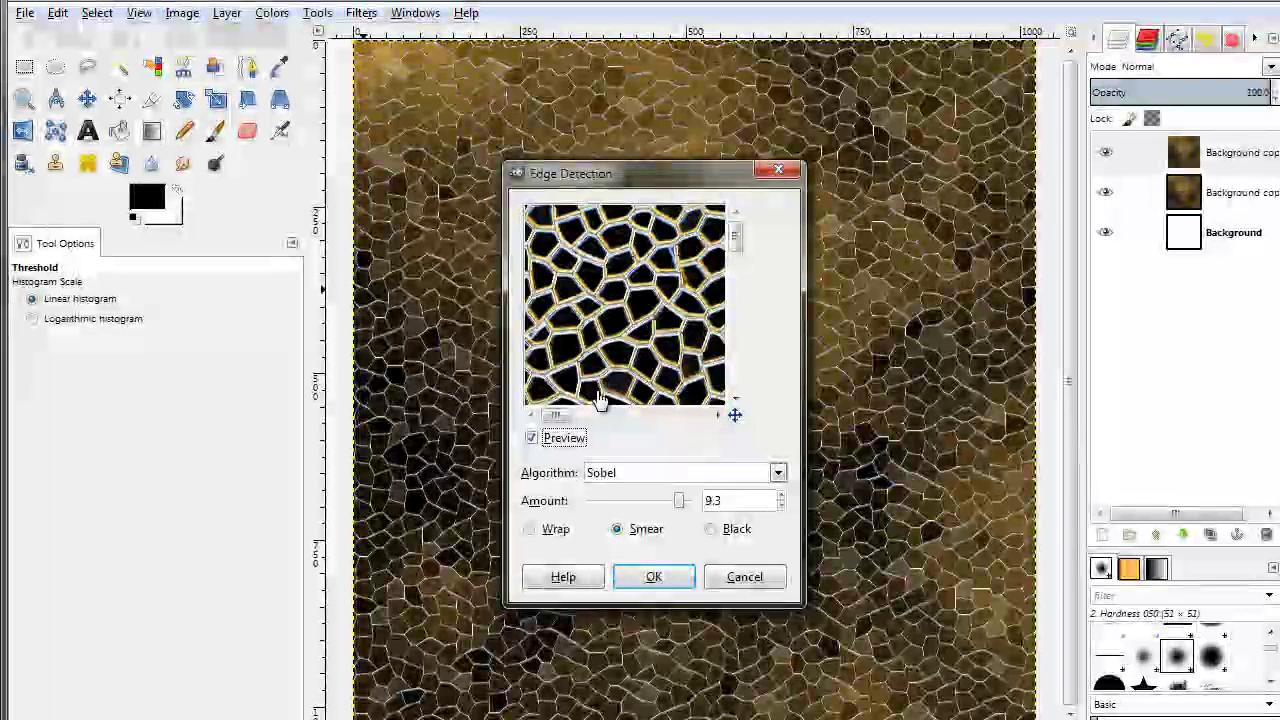
pyautogui.moveTo(679, 500); pyautogui.dragTo(692, 502)
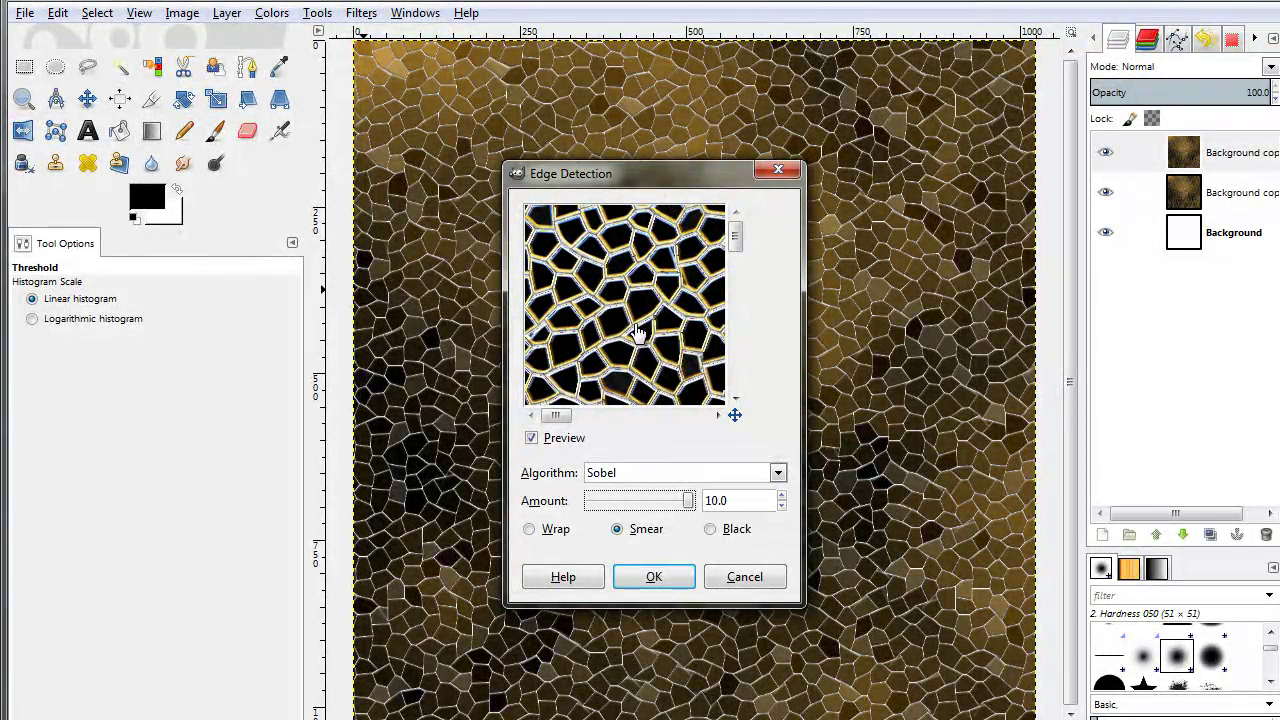
pyautogui.click(686, 585)
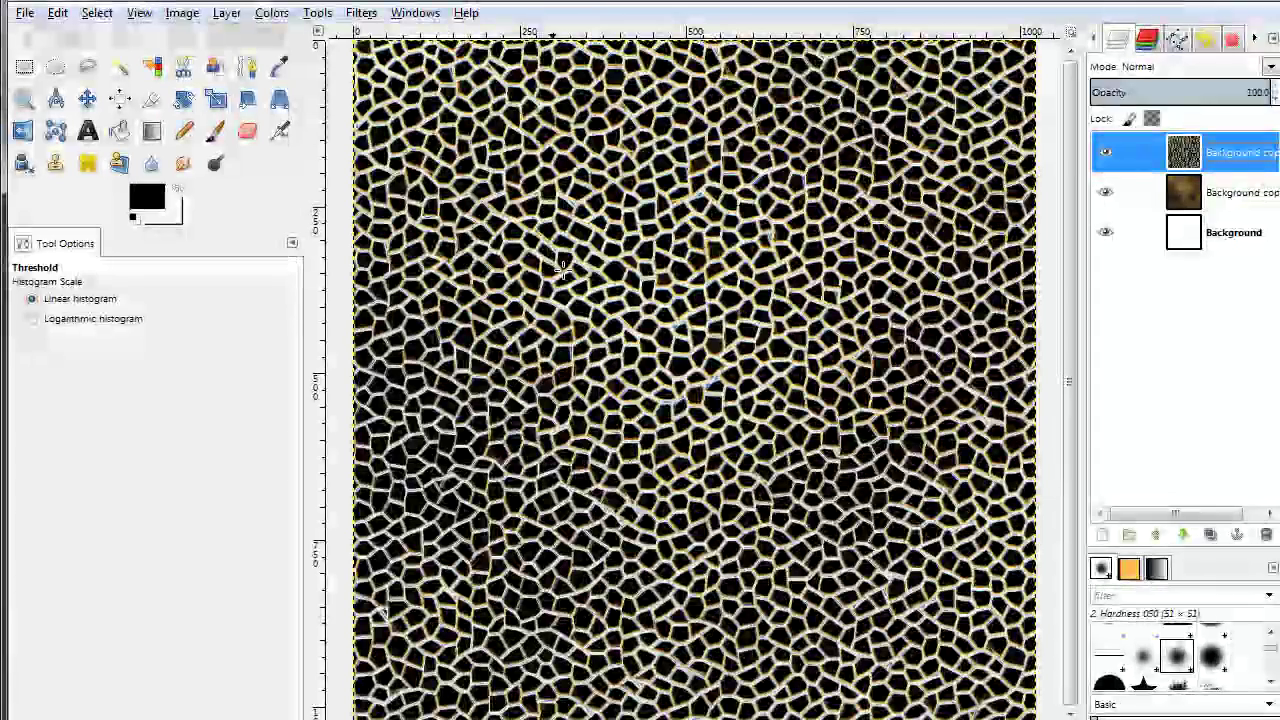
# Thicken the white edge lines on the top layer by applying the Dilate filter twice.
pyautogui.click(361, 12)
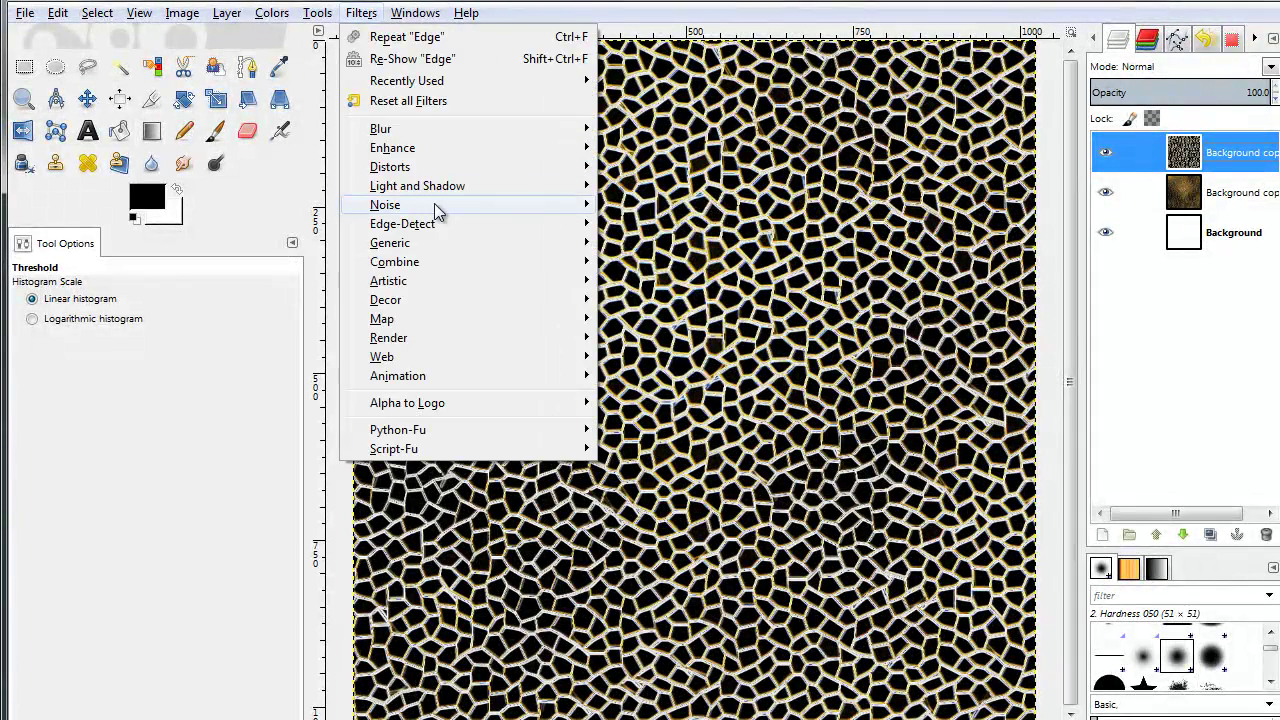
pyautogui.moveTo(434, 205)
pyautogui.moveTo(451, 246)
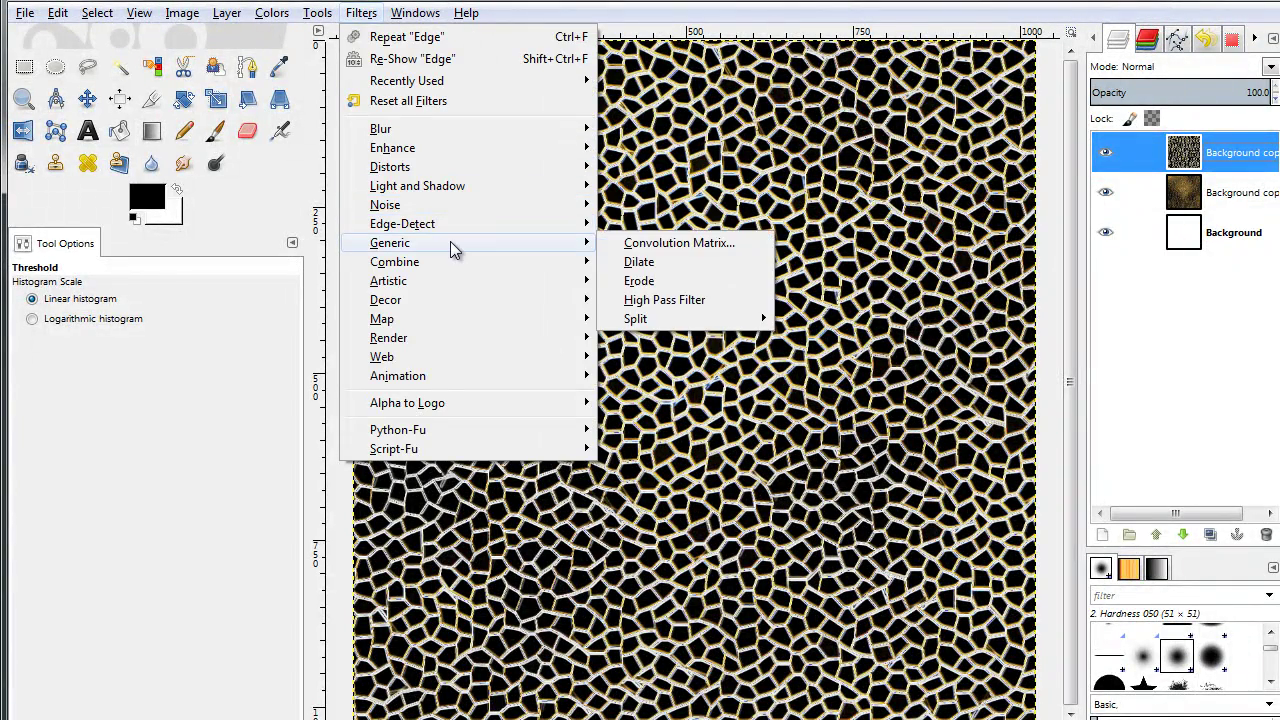
pyautogui.click(748, 262)
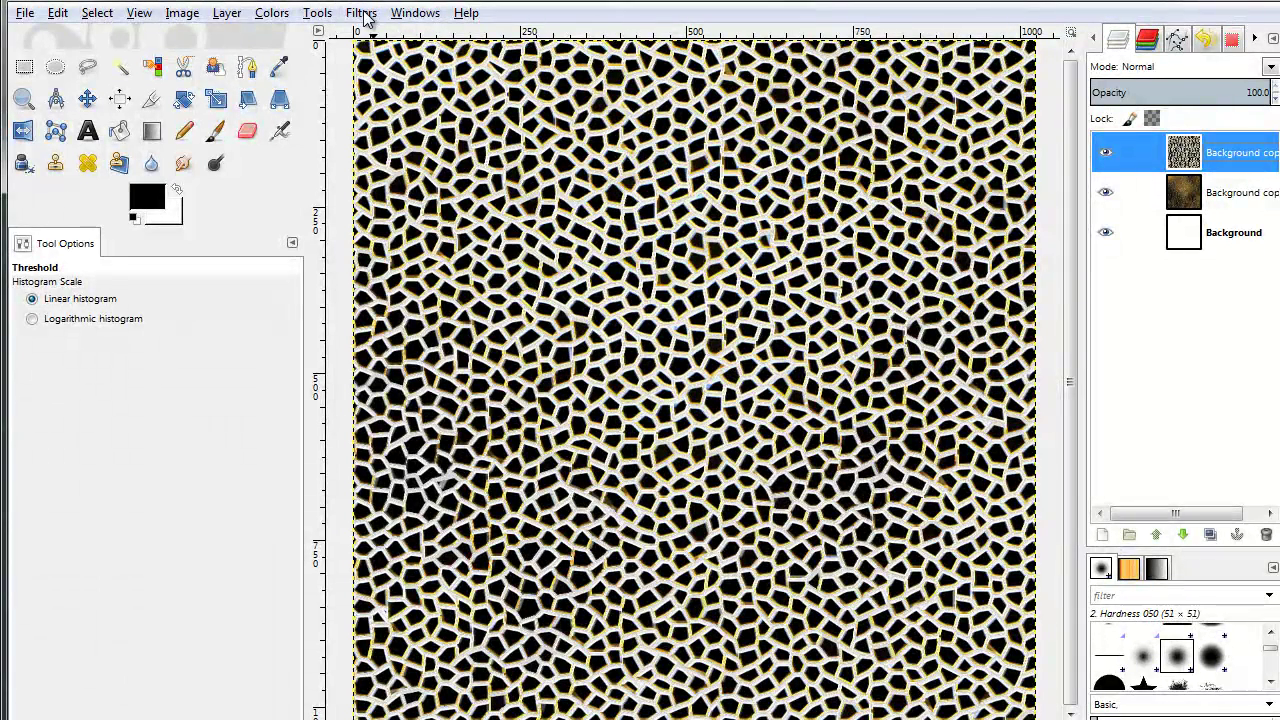
pyautogui.hotkey('ctrl', 'z')
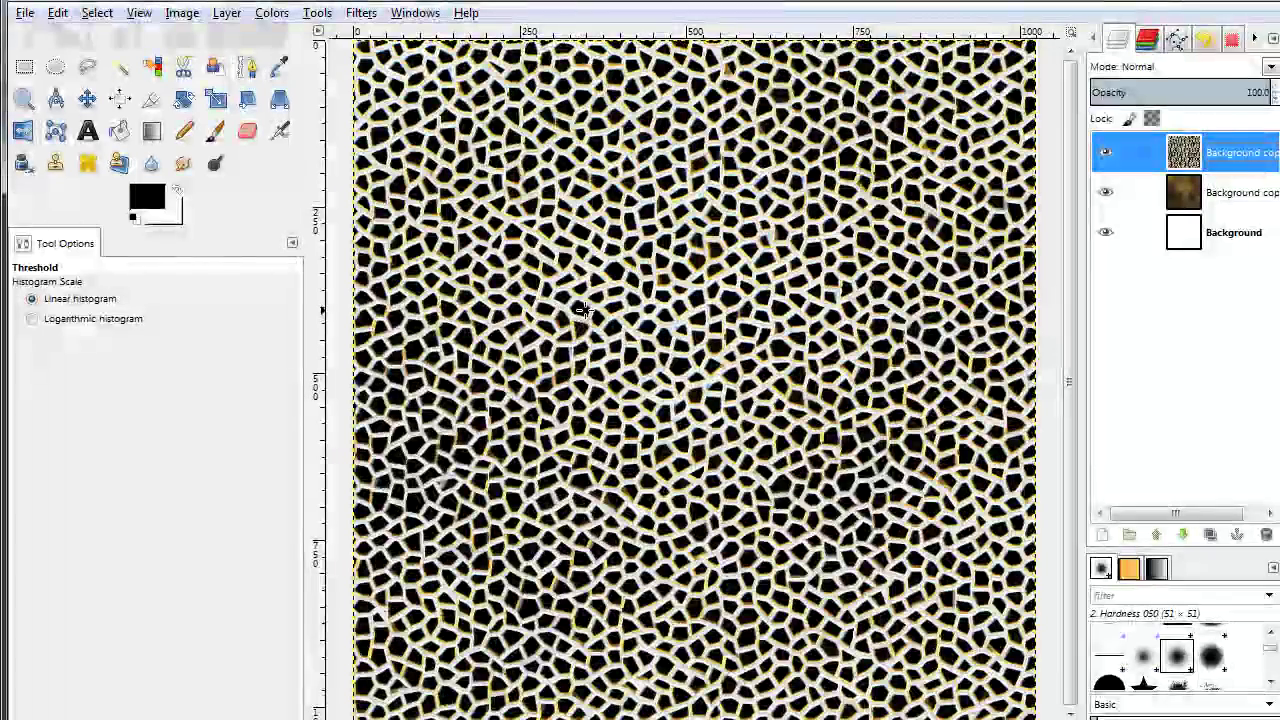
pyautogui.click(360, 14)
pyautogui.moveTo(435, 243)
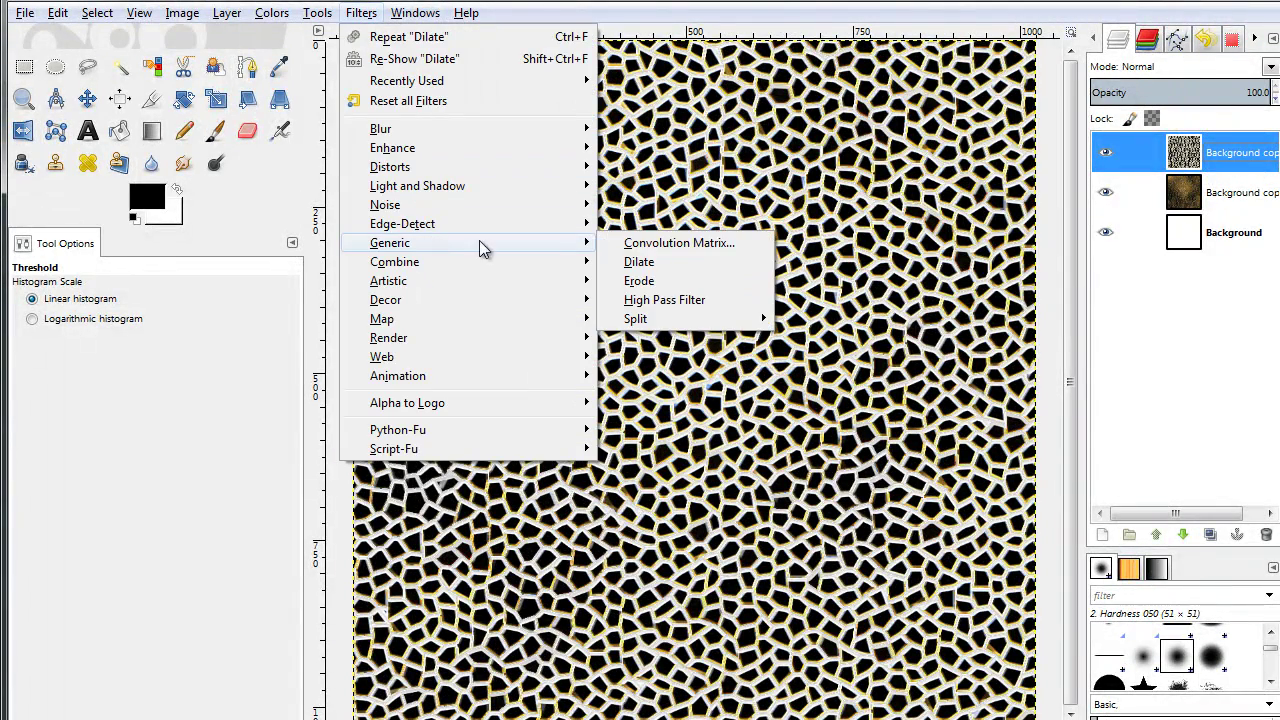
pyautogui.click(640, 262)
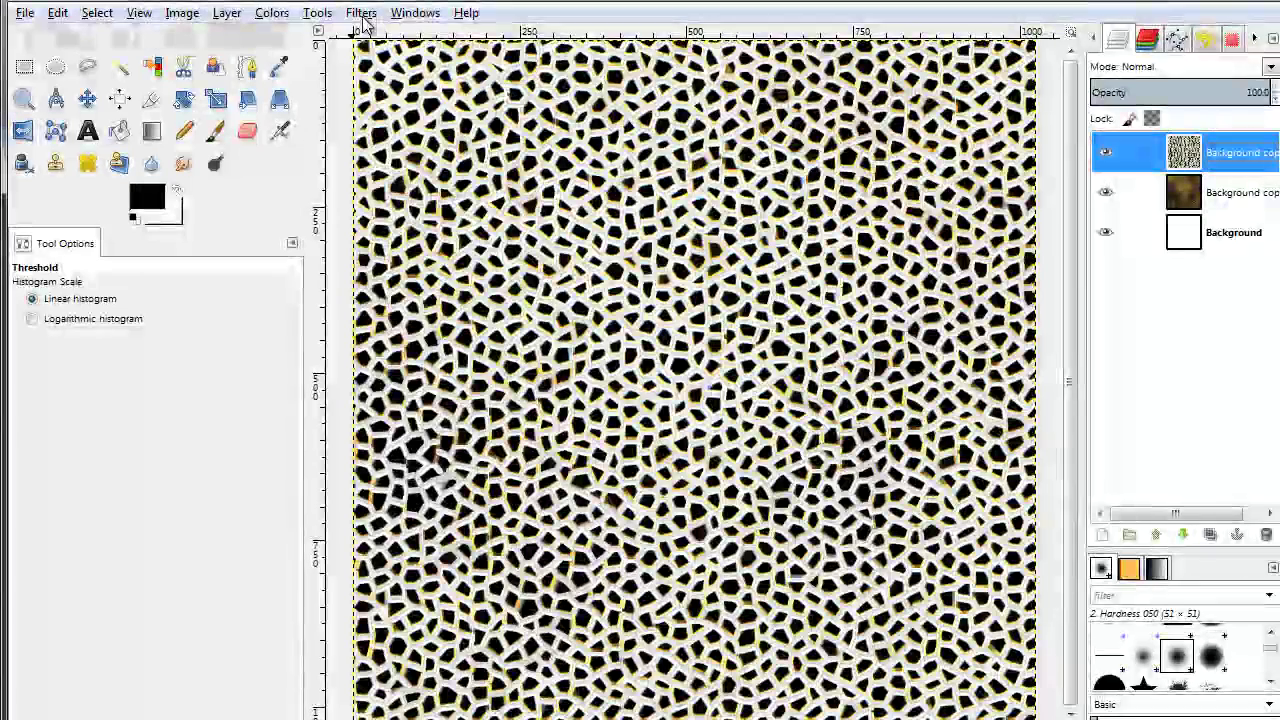
# Apply a Gaussian Blur to the dilated edge layer with a 14 px horizontal and vertical radius, using the RLE method.
pyautogui.click(361, 13)
pyautogui.moveTo(394, 131)
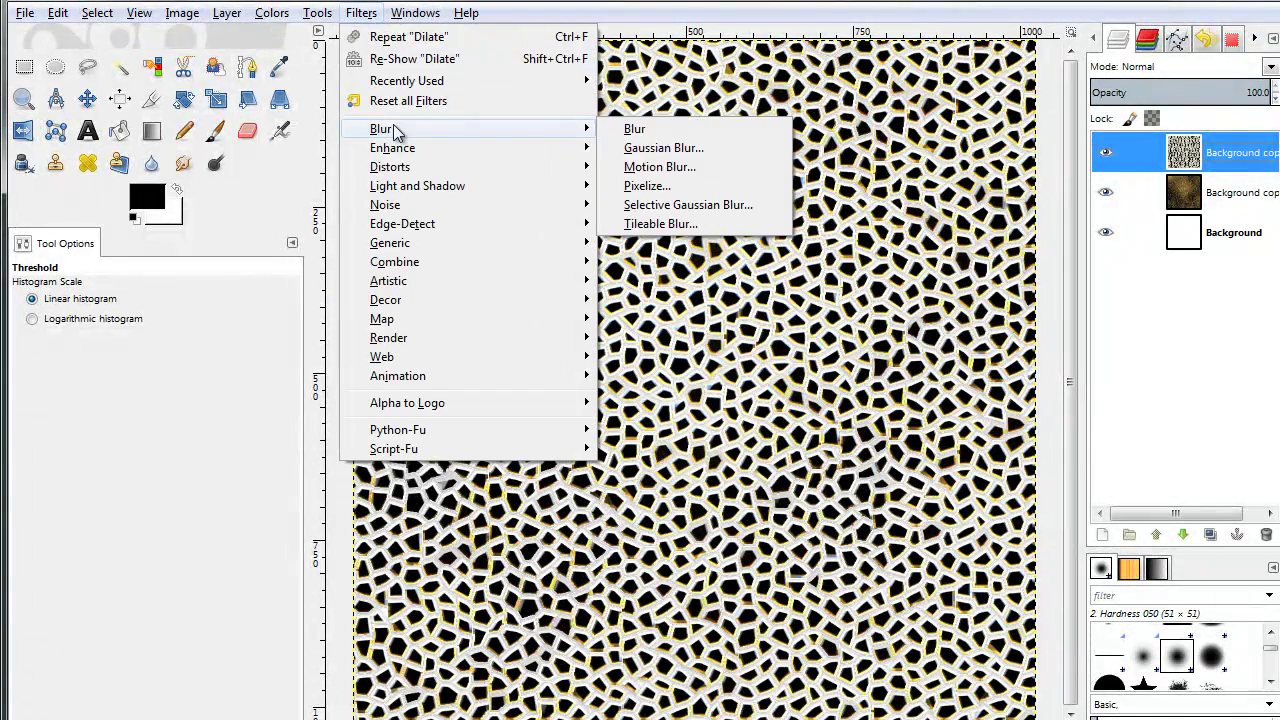
pyautogui.click(709, 149)
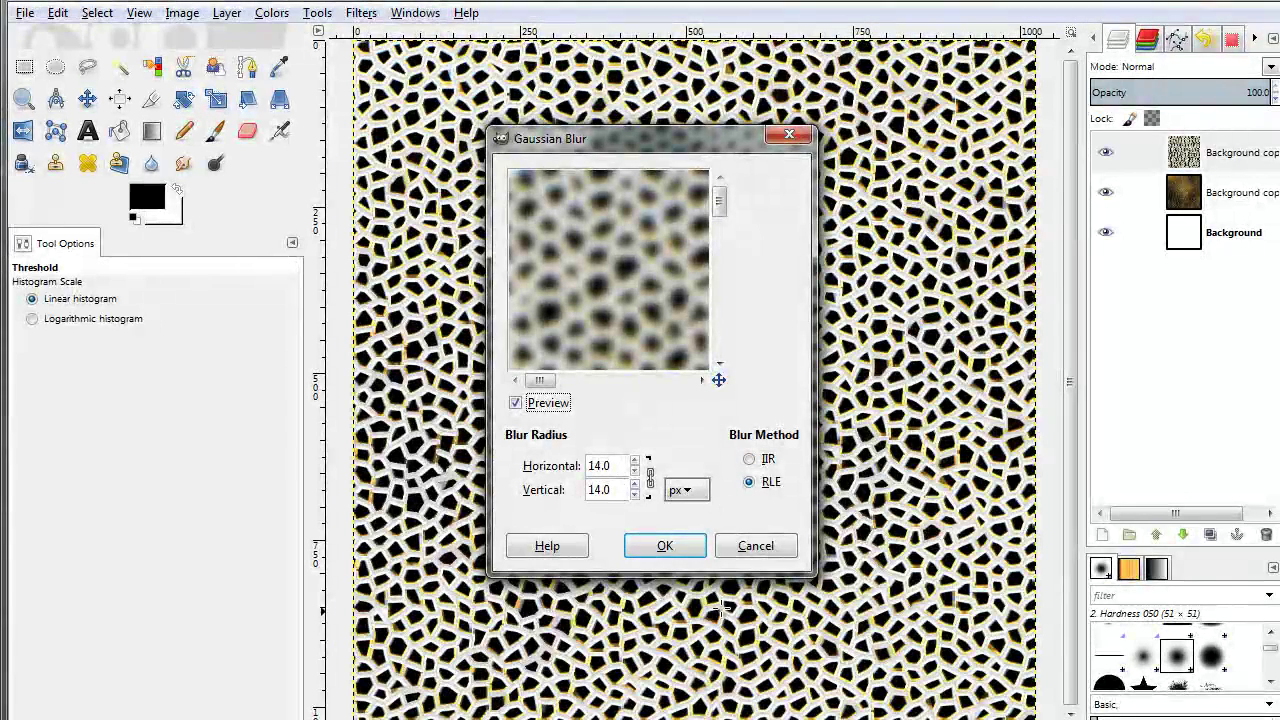
pyautogui.click(686, 552)
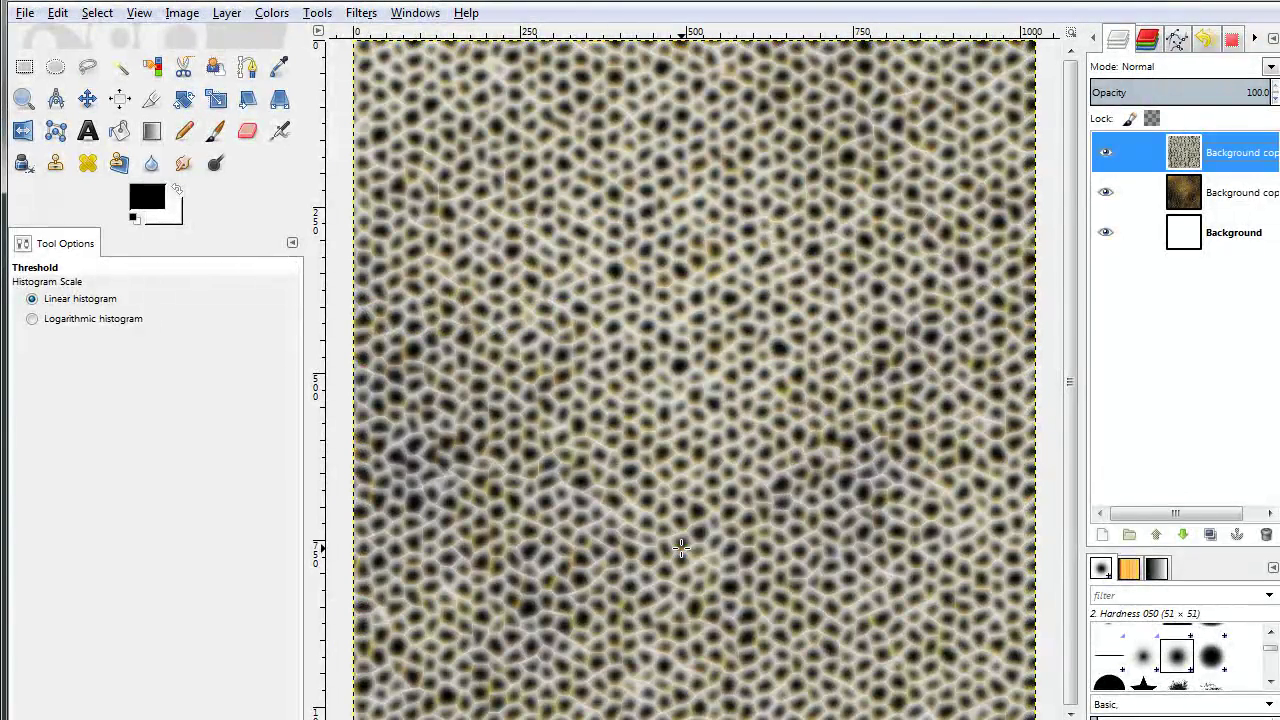
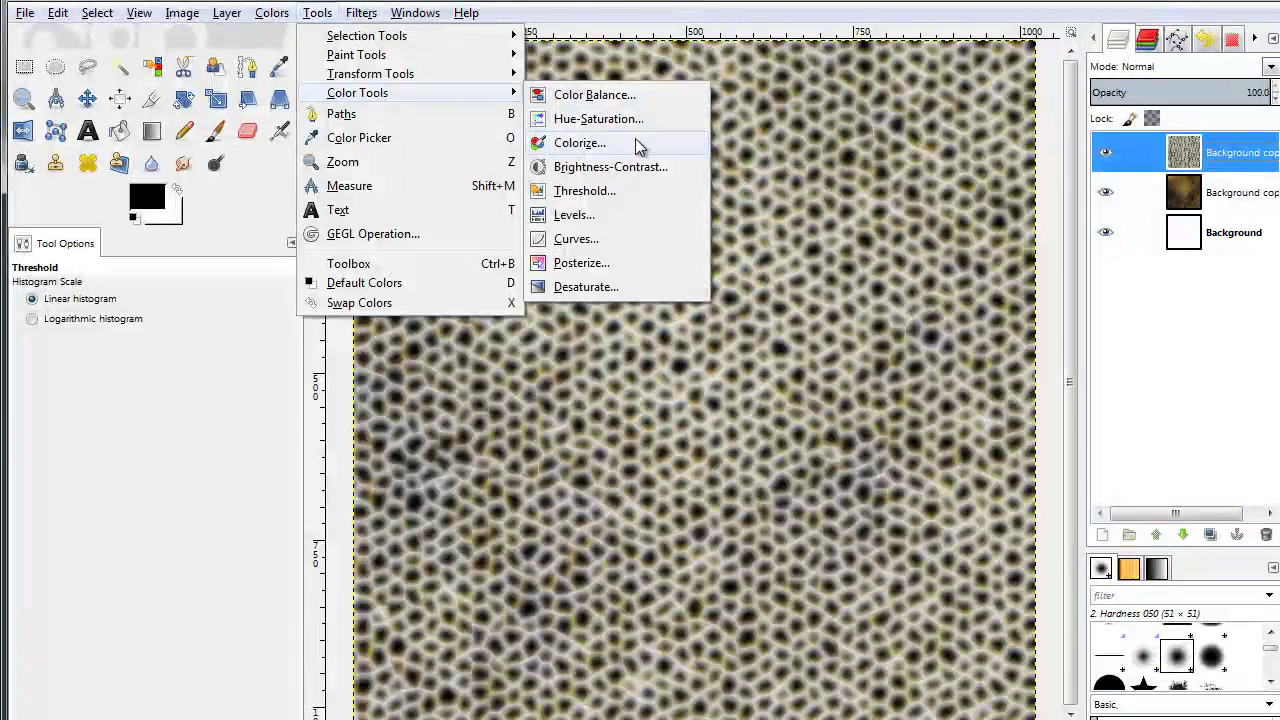
# Colorize the blurred edge layer red with hue 0, saturation 50 and lightness 48.
pyautogui.moveTo(378, 97); pyautogui.dragTo(428, 303)
pyautogui.moveTo(358, 485)
pyautogui.mouseDown()
pyautogui.moveTo(395, 500)
pyautogui.moveTo(378, 474)
pyautogui.mouseUp()
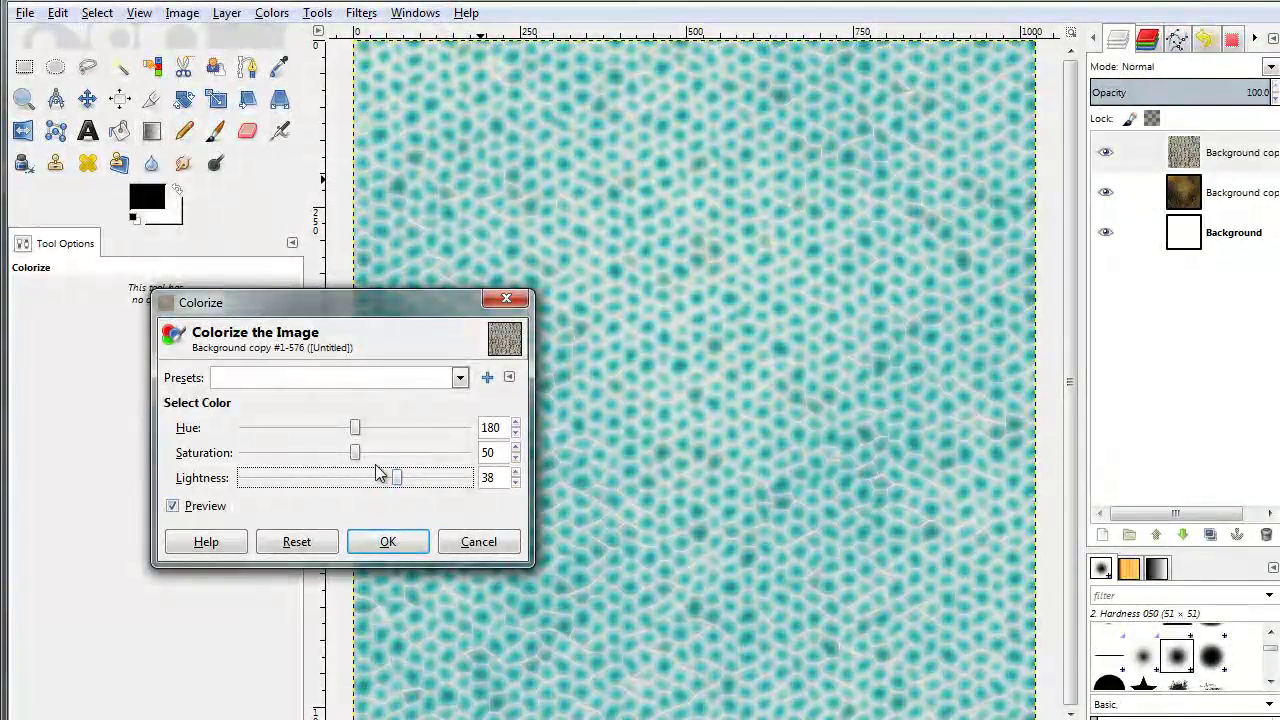
pyautogui.moveTo(357, 429); pyautogui.dragTo(233, 428)
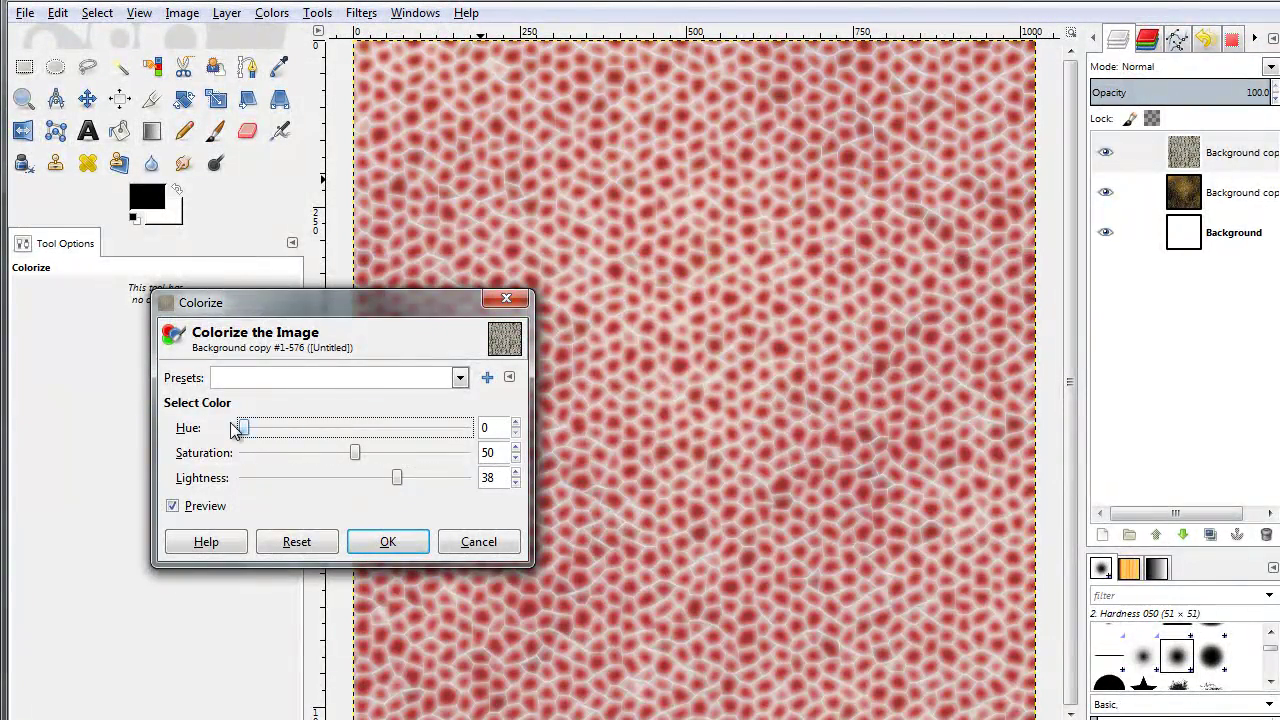
pyautogui.moveTo(398, 476); pyautogui.dragTo(410, 479)
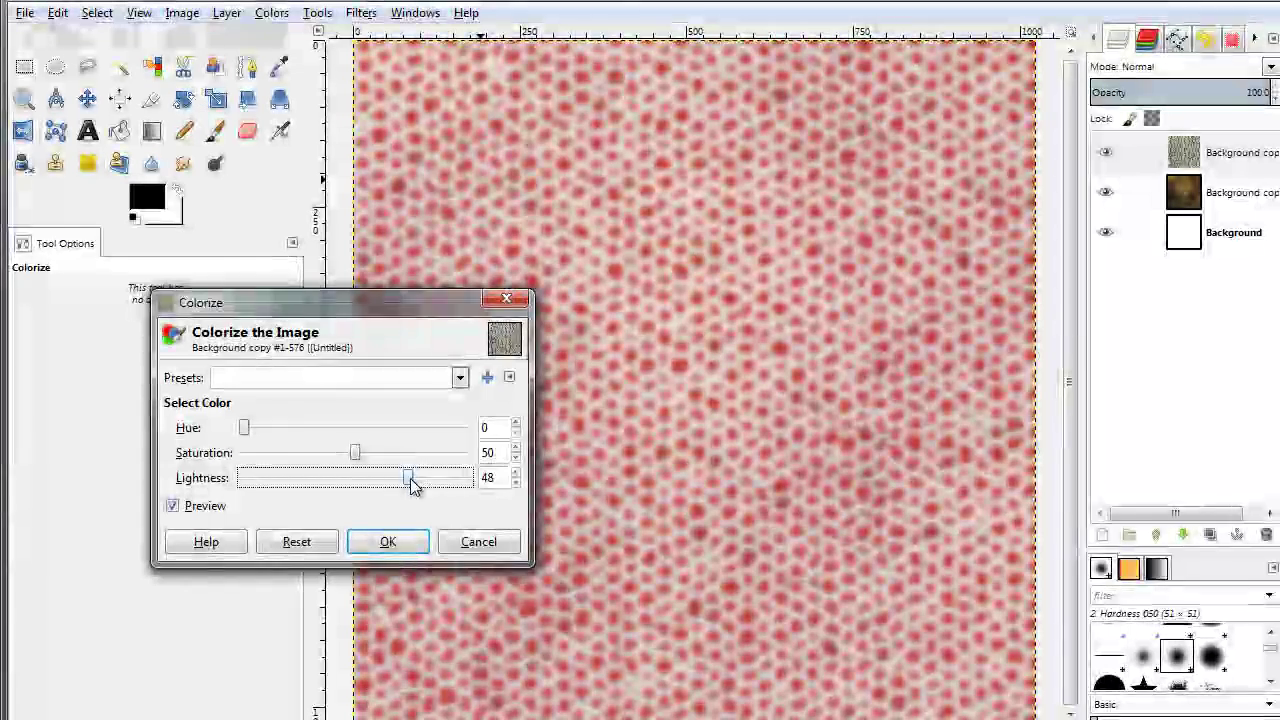
pyautogui.click(416, 541)
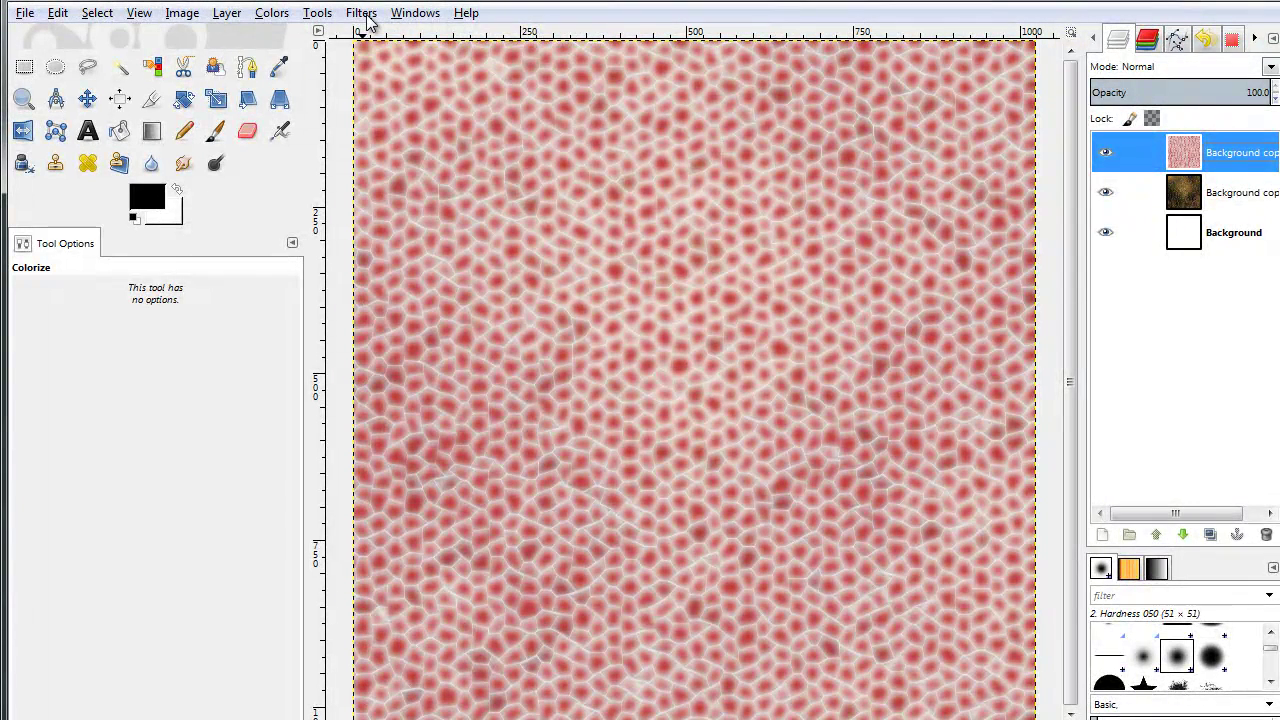
# Apply the Softglow filter to the red layer with glow radius 1.00, brightness 0.46 and sharpness 0.85.
pyautogui.click(366, 15)
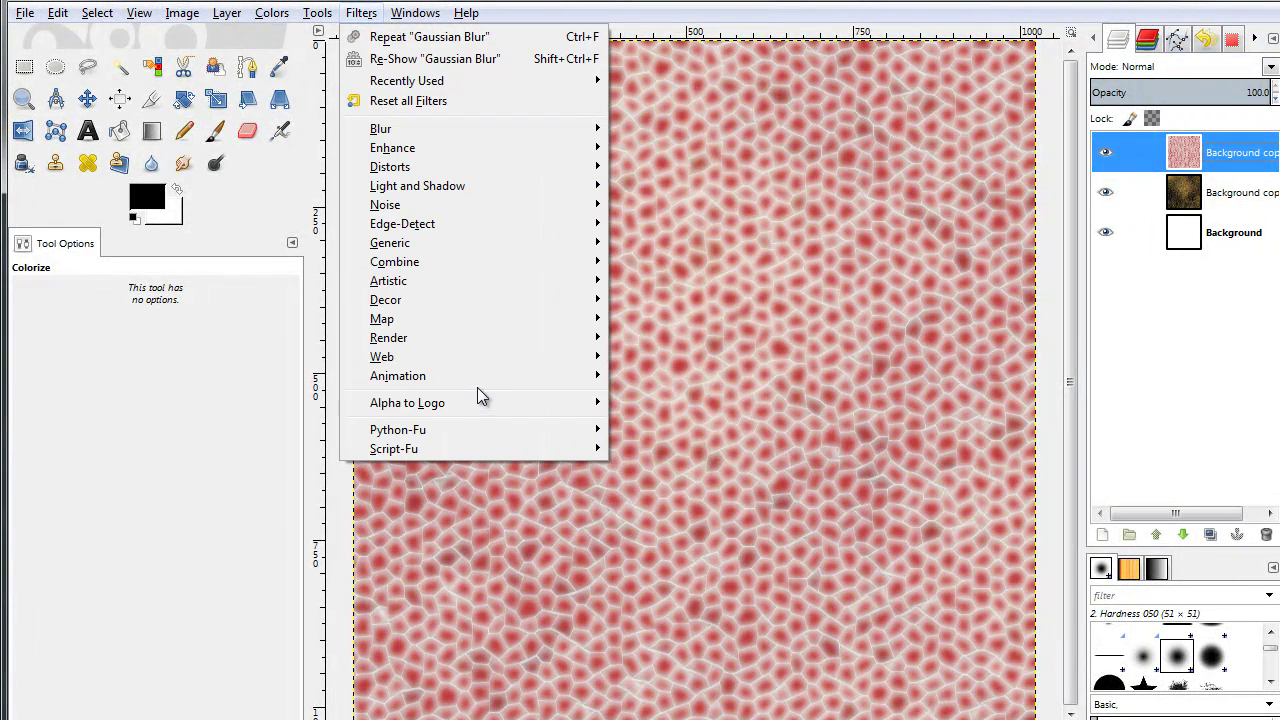
pyautogui.moveTo(450, 281)
pyautogui.click(705, 451)
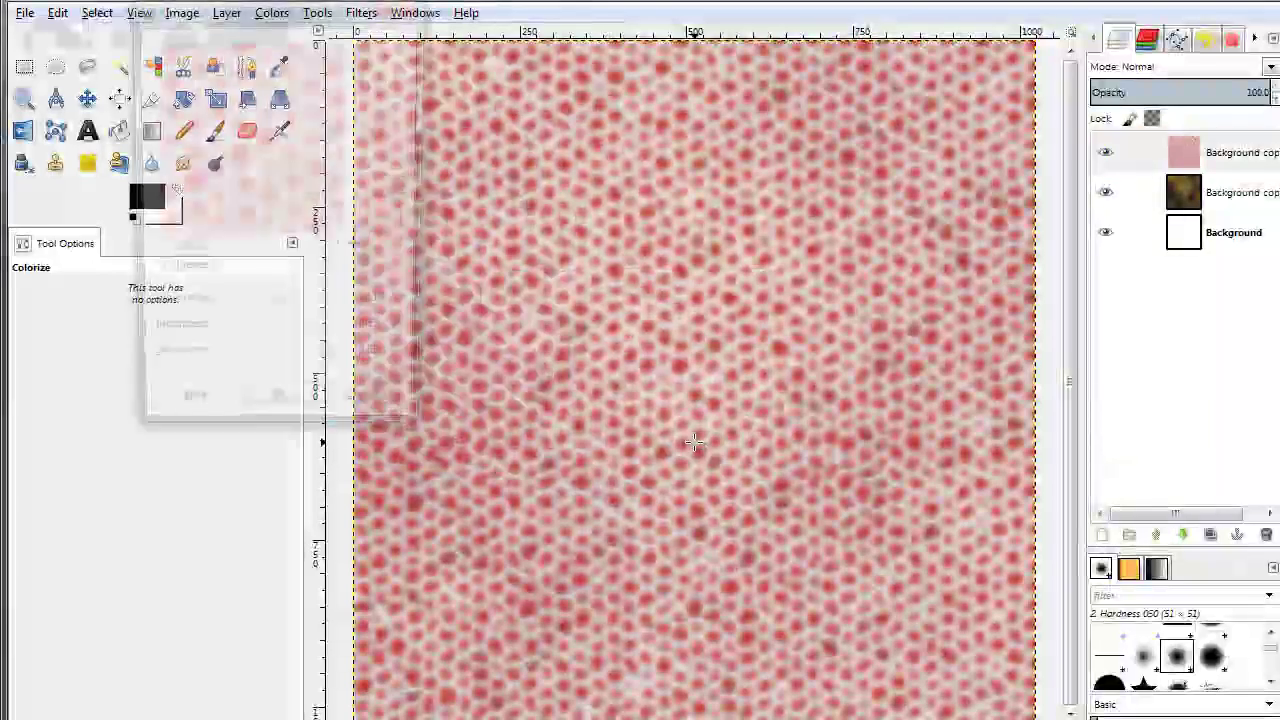
pyautogui.moveTo(279, 311); pyautogui.dragTo(222, 309)
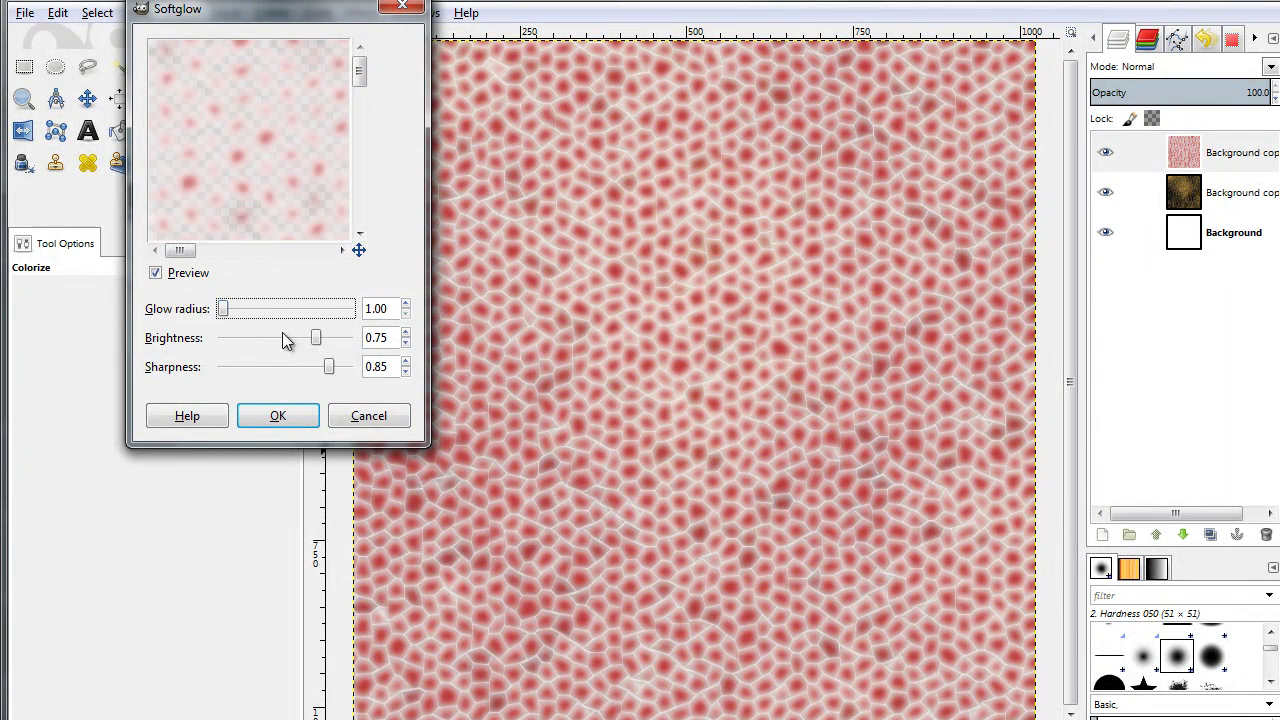
pyautogui.moveTo(316, 339); pyautogui.dragTo(282, 341)
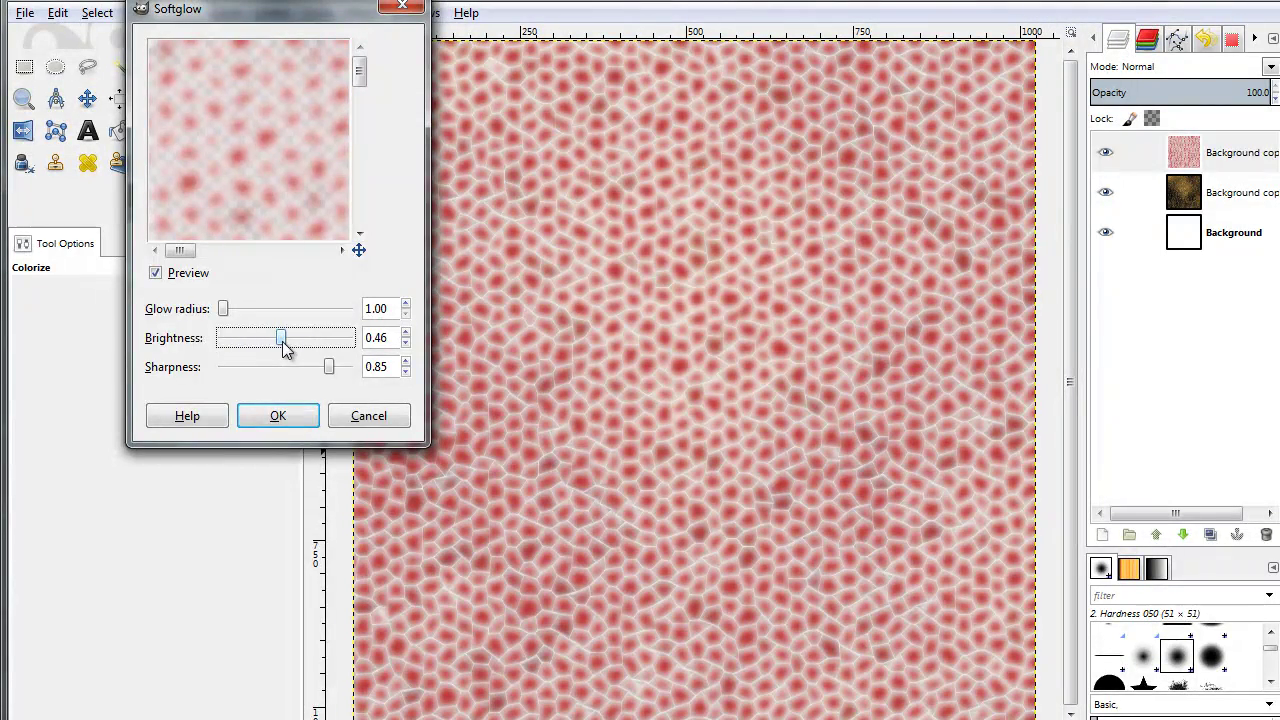
pyautogui.click(305, 418)
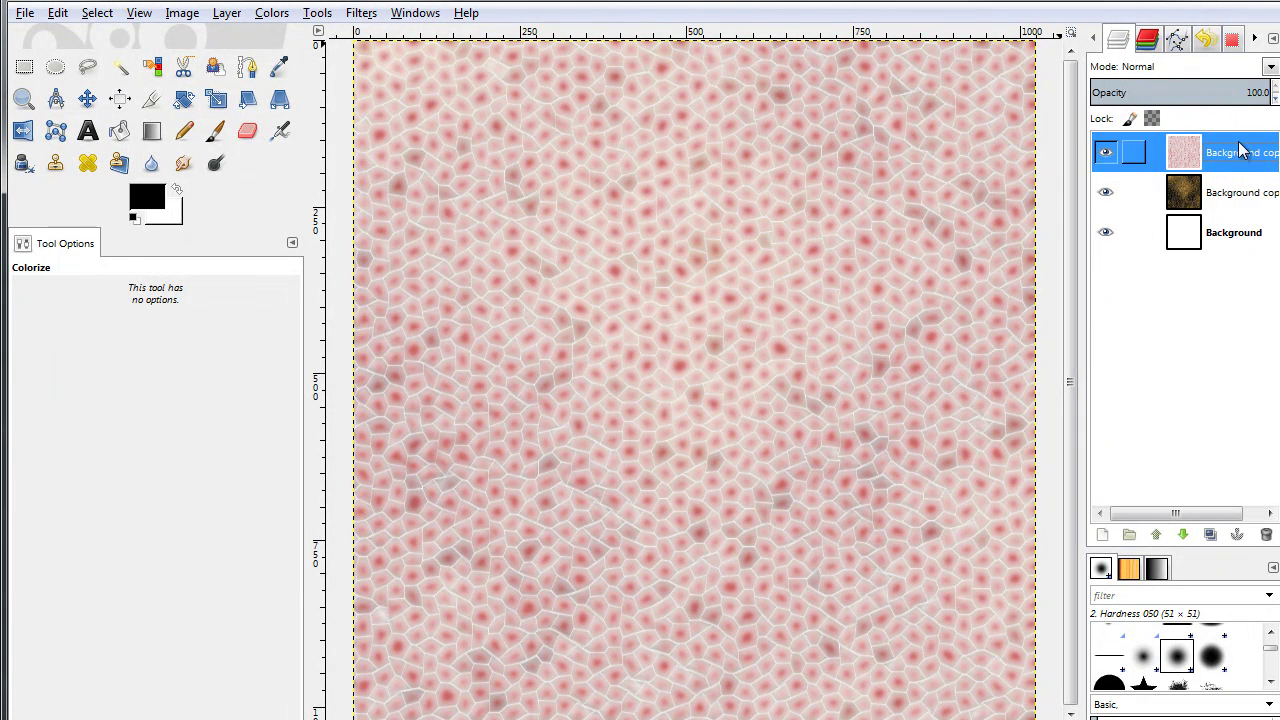
# Blend the top layer over the mosaic in Hard light mode and reduce its opacity to 68.
pyautogui.click(1270, 67)
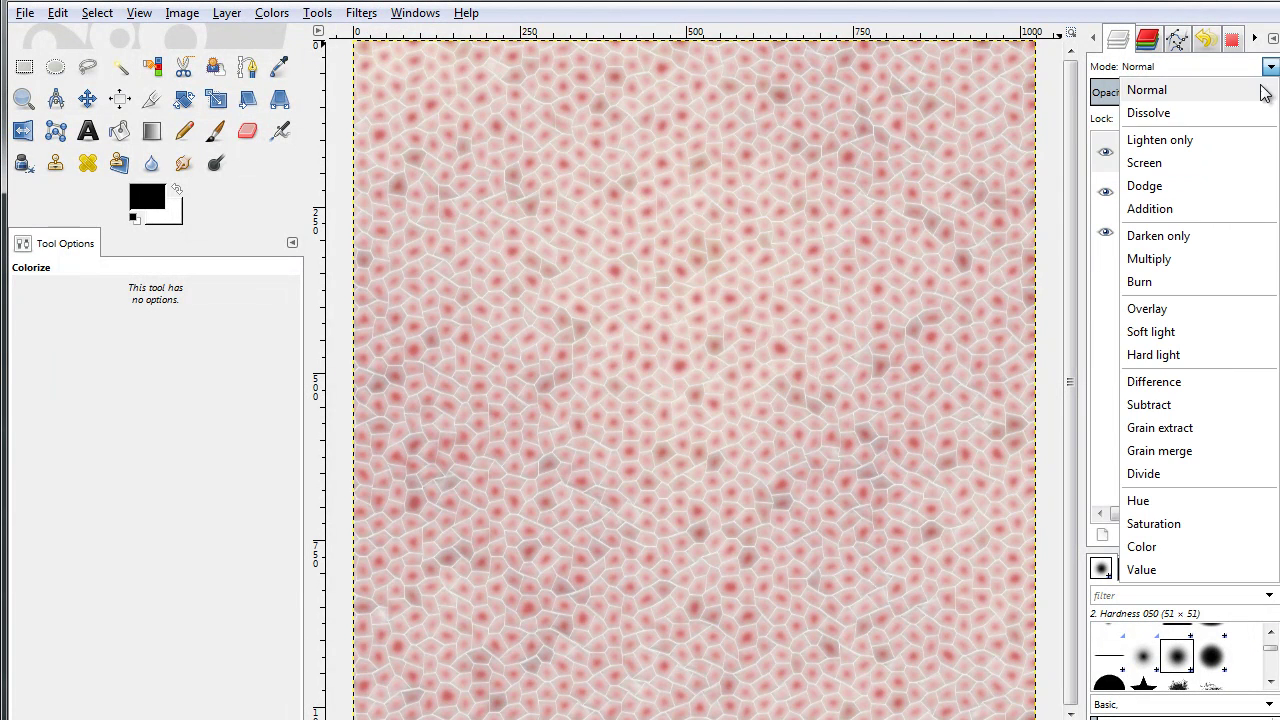
pyautogui.click(1232, 358)
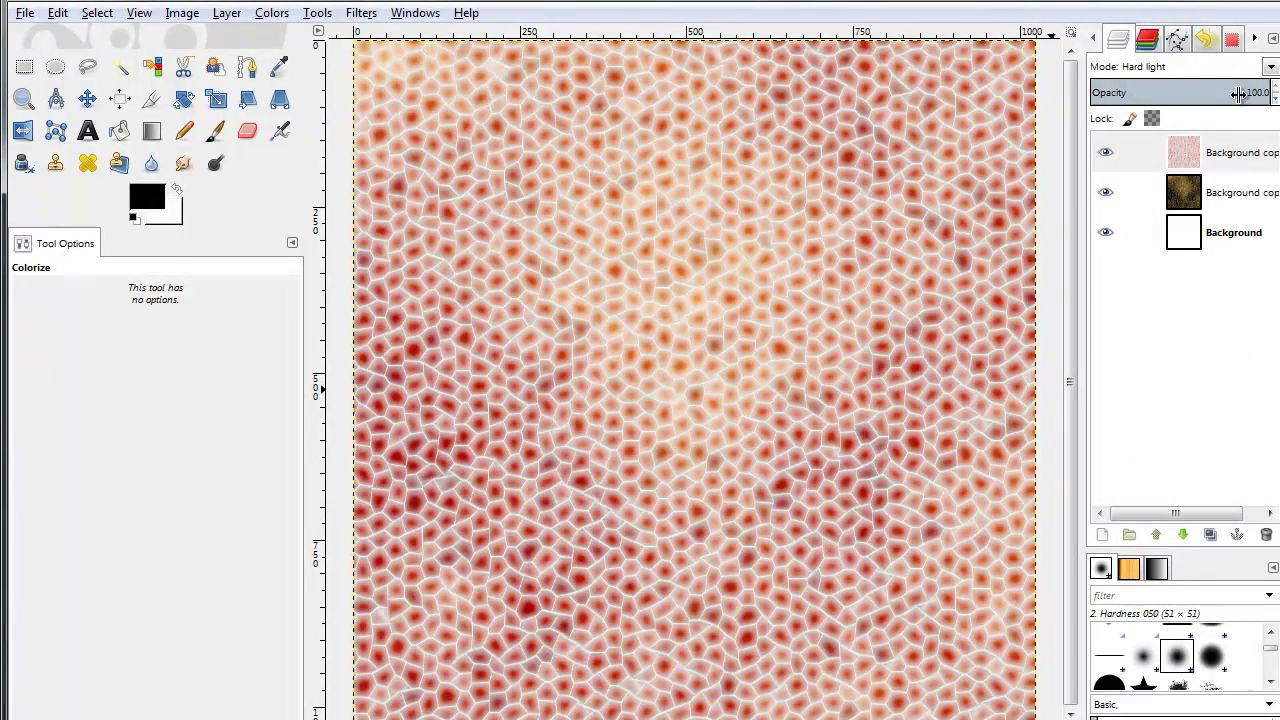
pyautogui.moveTo(1246, 93); pyautogui.dragTo(1215, 121)
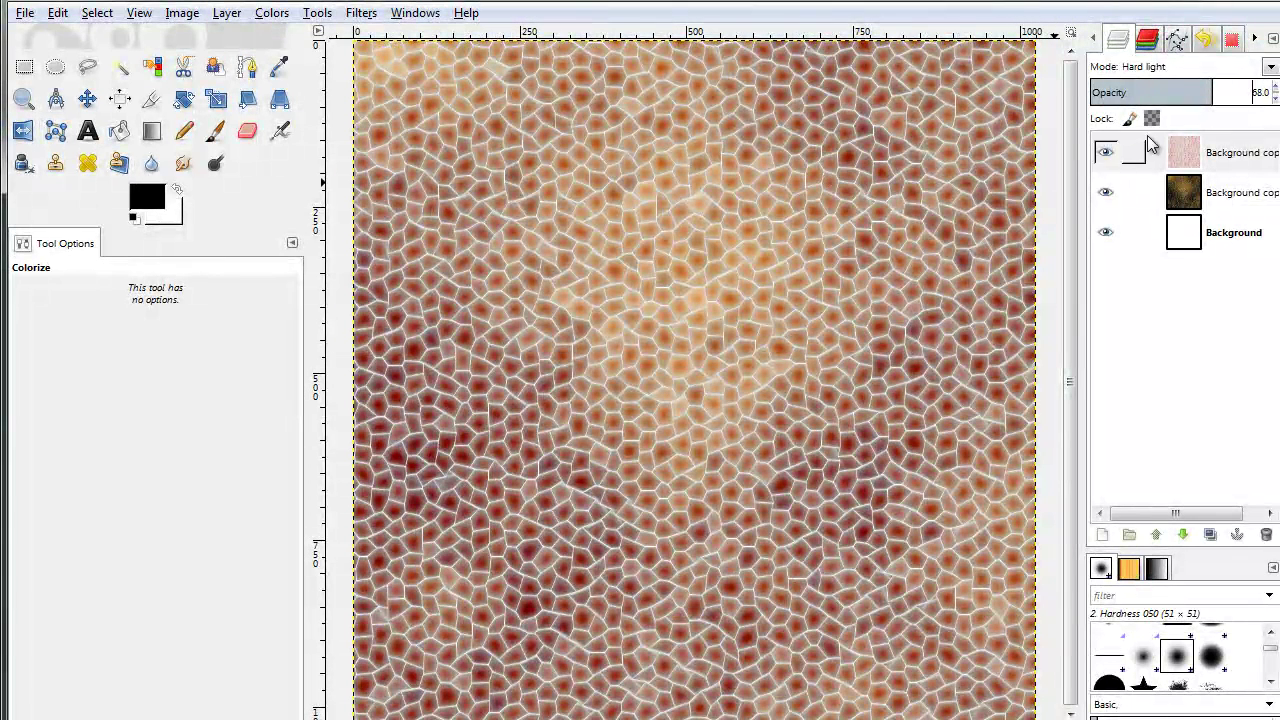
pyautogui.click(1133, 192)
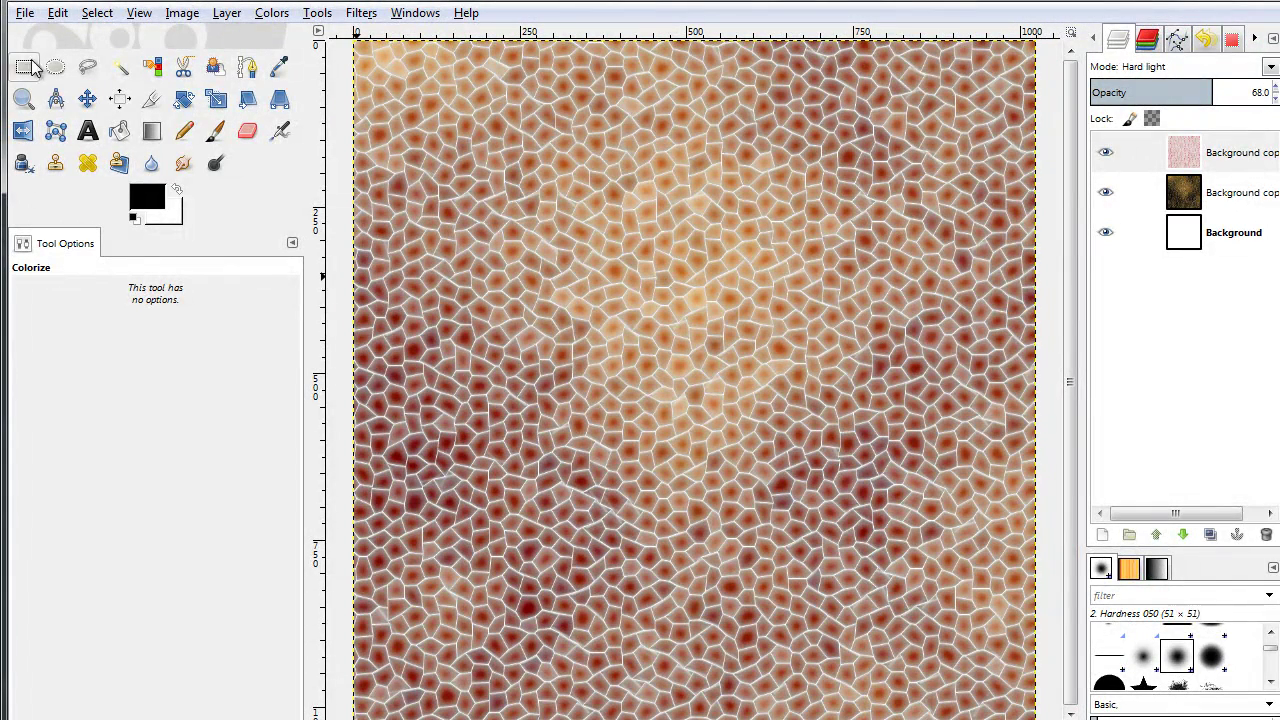
# Export the image to the GIMP folder as skin_diffuse_2.png.
pyautogui.click(26, 16)
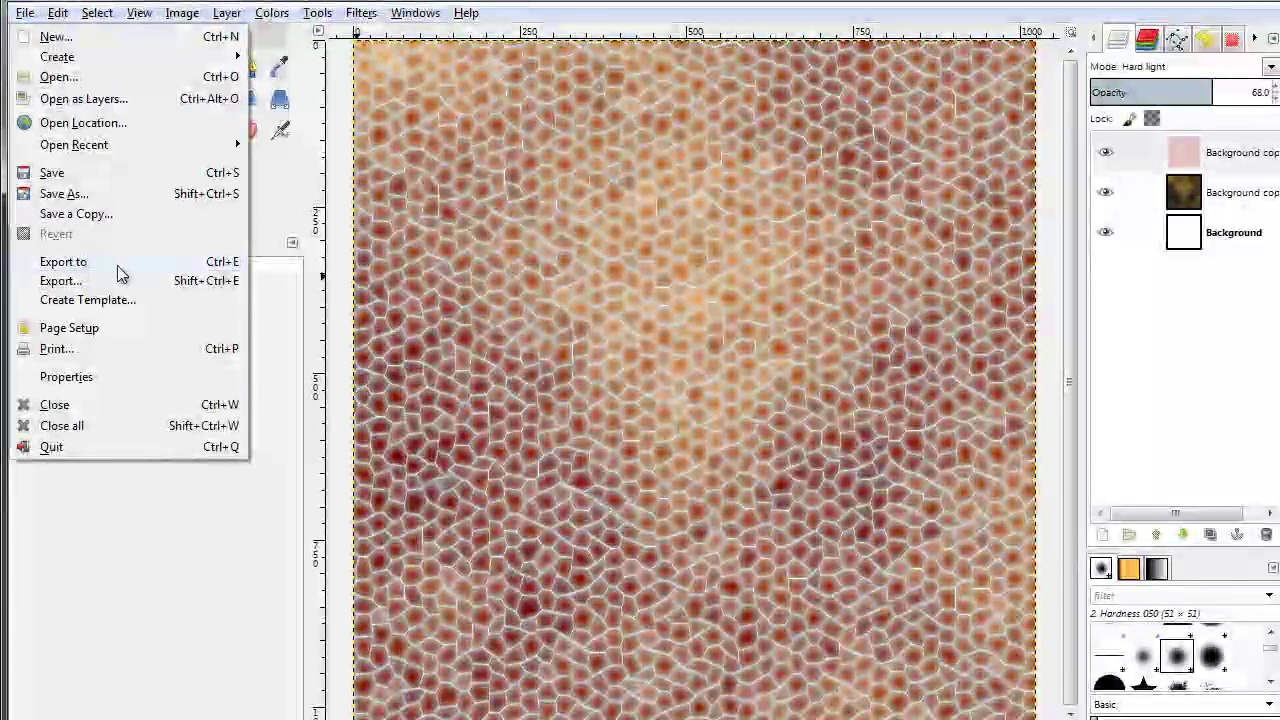
pyautogui.click(238, 279)
pyautogui.click(262, 484)
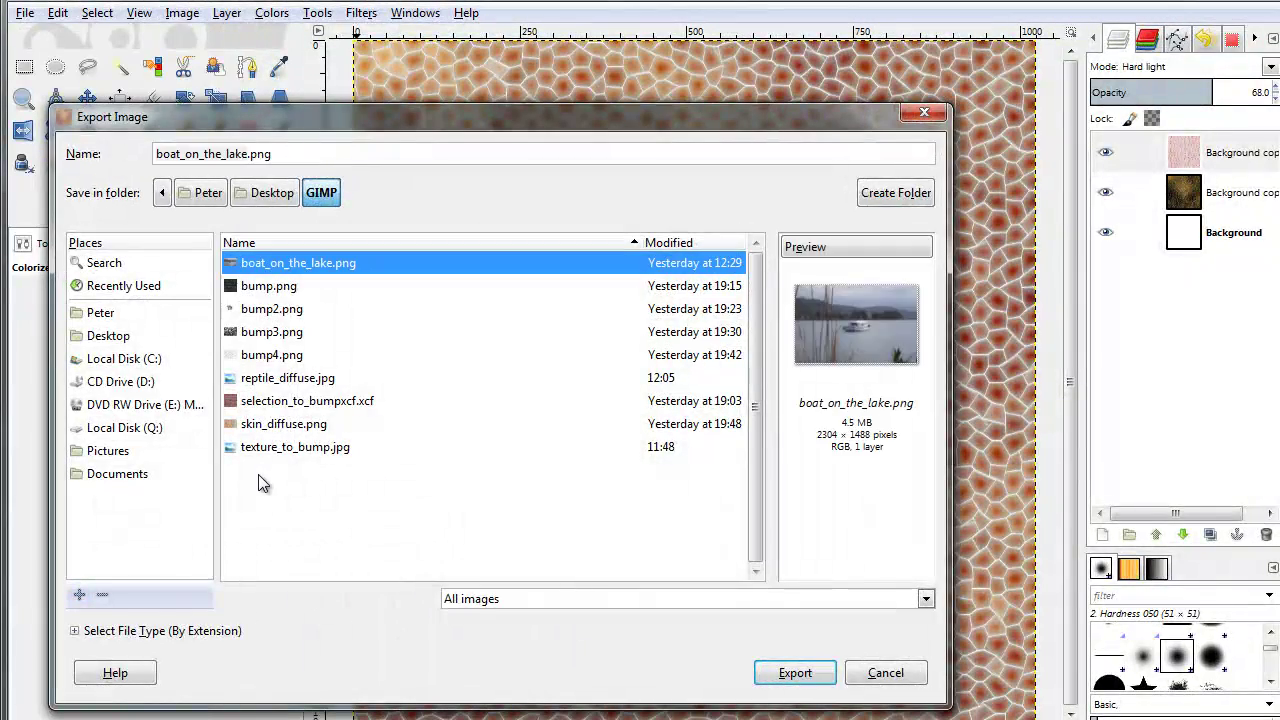
pyautogui.click(157, 155)
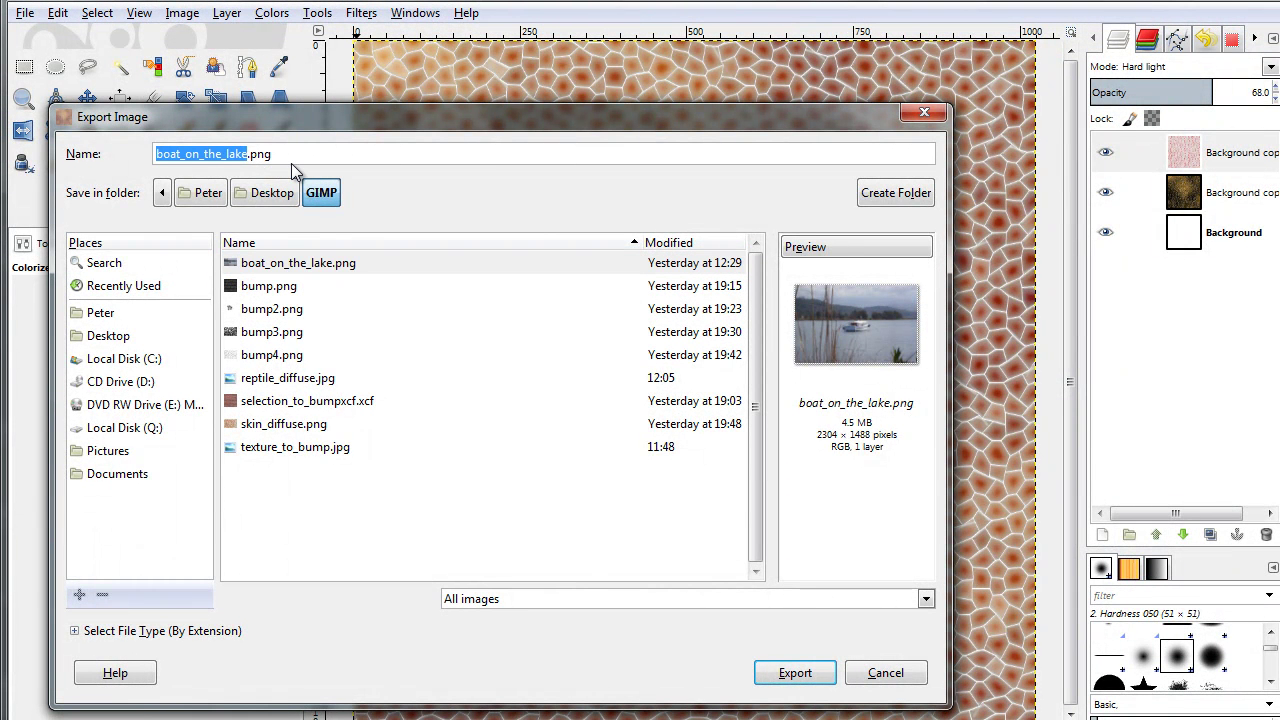
pyautogui.write('skin_d')
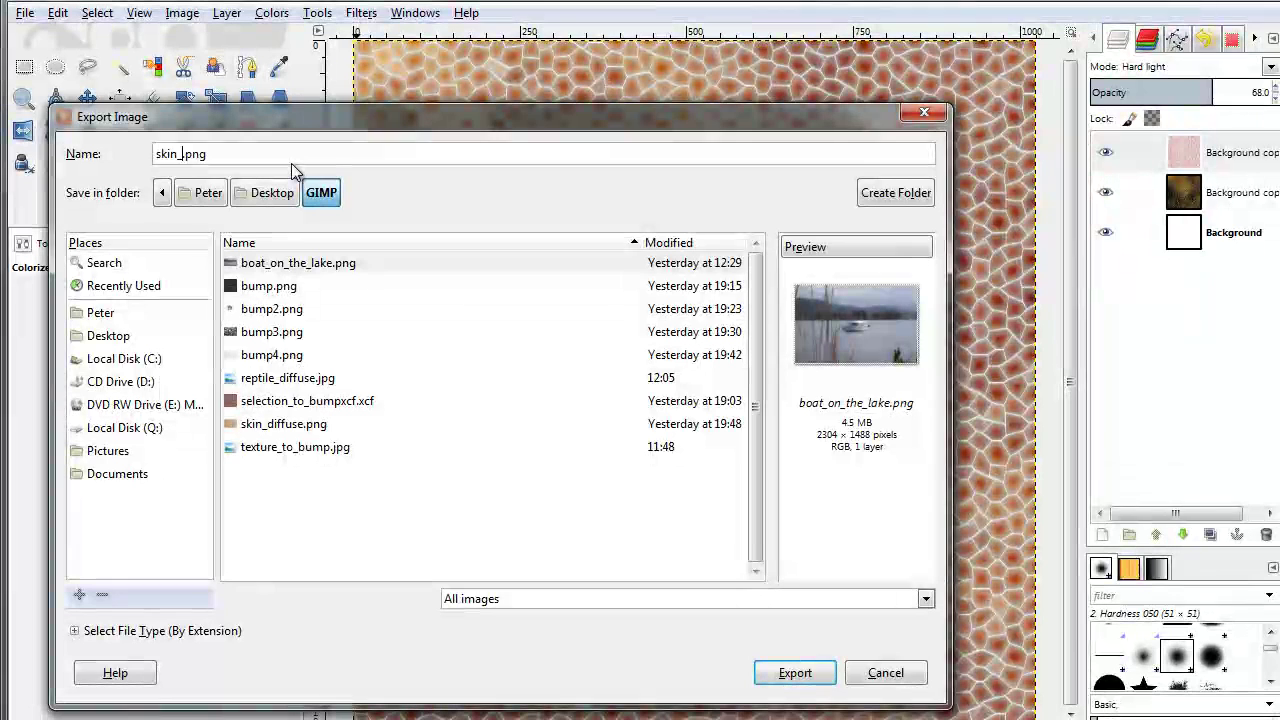
pyautogui.write('iffuse')
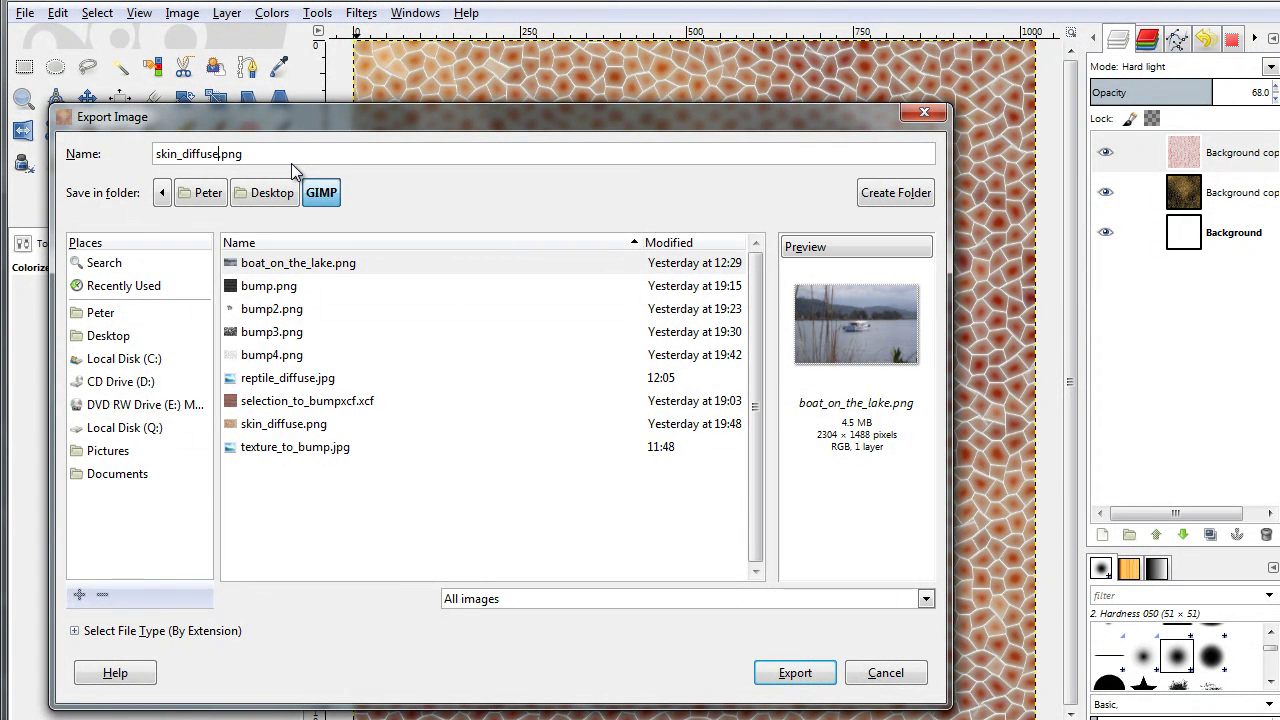
pyautogui.write('_2')
pyautogui.press('Return')
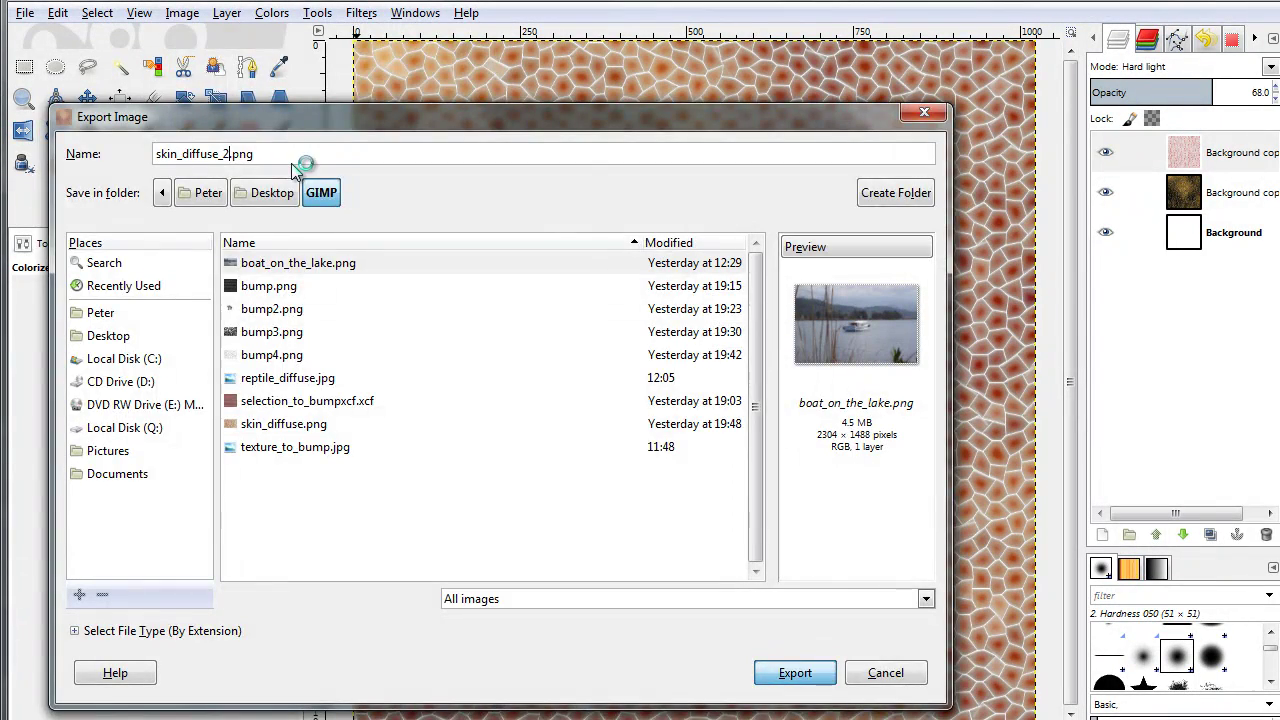
# Confirm the export of skin_diffuse_2.png.
pyautogui.press('Return')
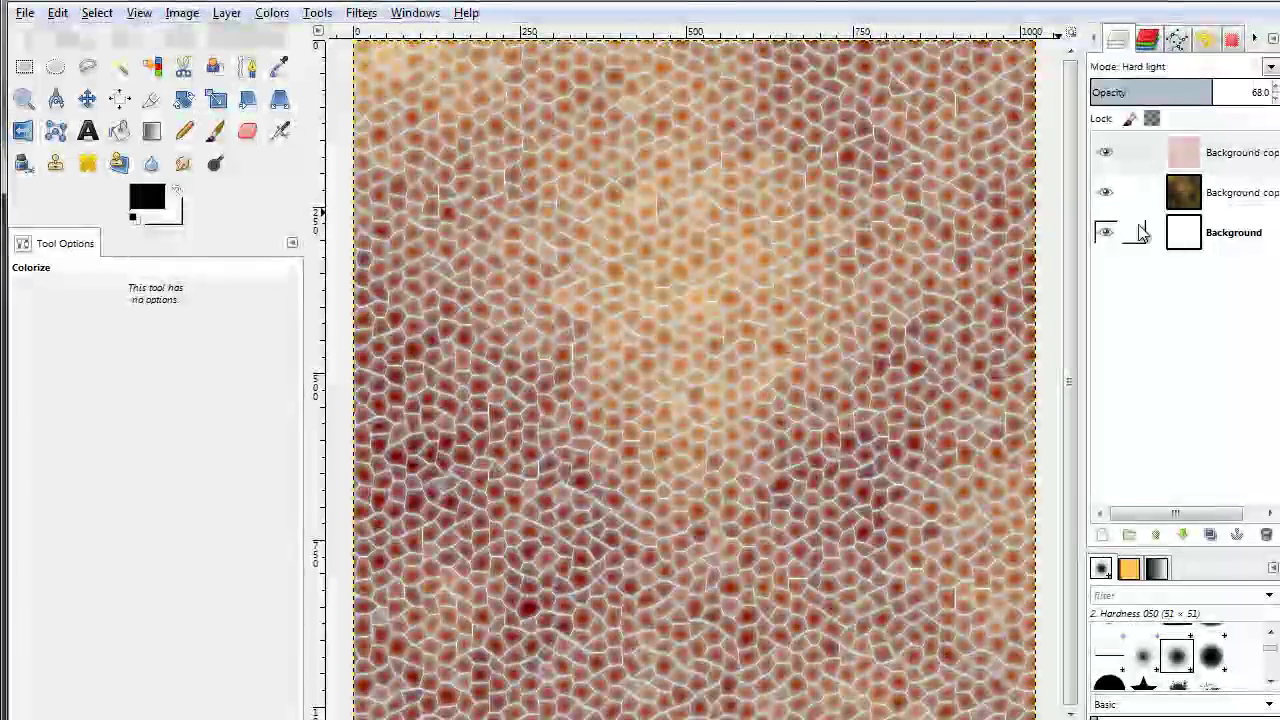
# Hide the red top layer and duplicate the mosaic layer beneath it.
pyautogui.click(1106, 153)
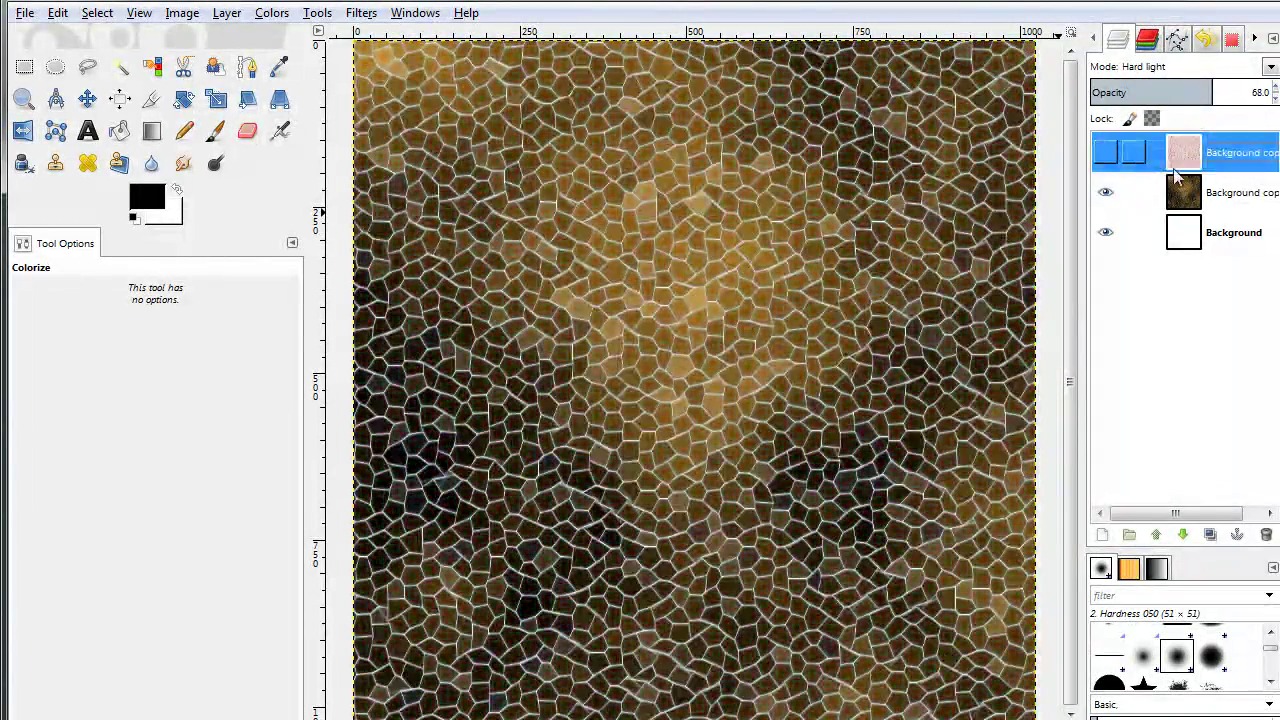
pyautogui.click(1182, 192)
pyautogui.rightClick(1182, 194)
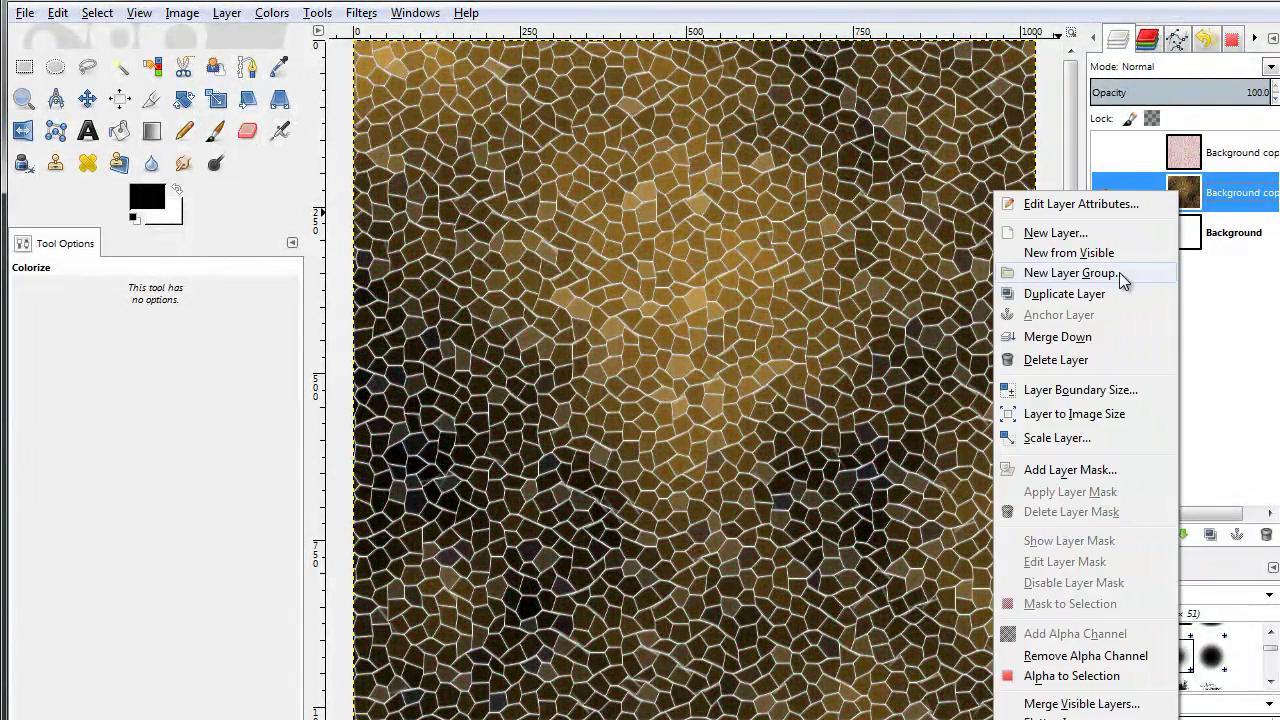
pyautogui.click(1120, 294)
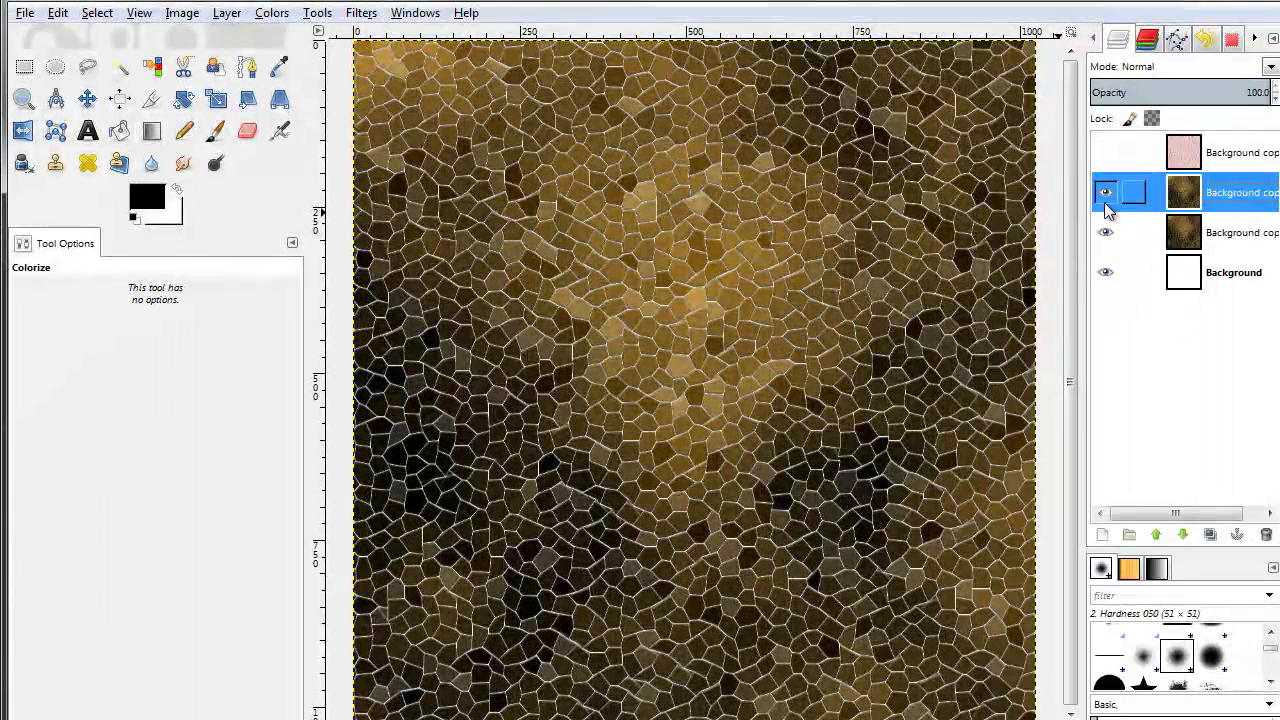
# Apply Sobel edge detection with amount 10.0 and Smear to the duplicated mosaic layer, and invert its colors.
pyautogui.click(362, 14)
pyautogui.moveTo(412, 170)
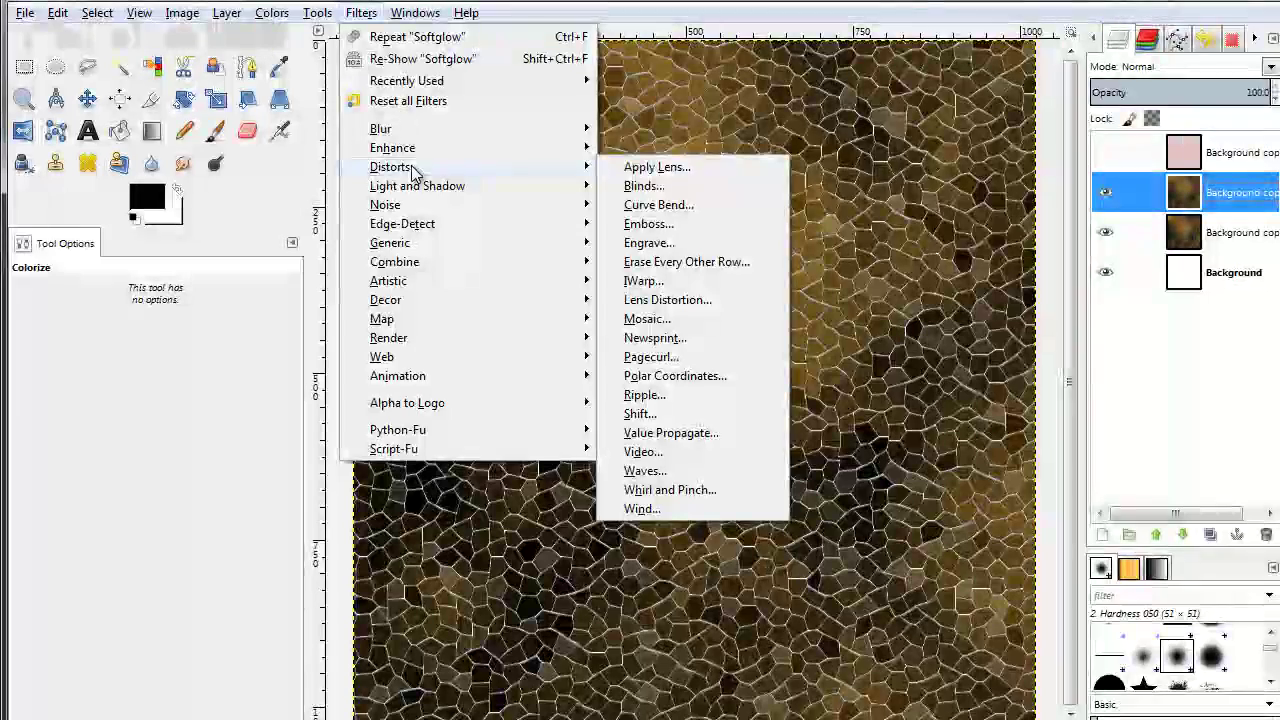
pyautogui.moveTo(429, 224)
pyautogui.click(700, 243)
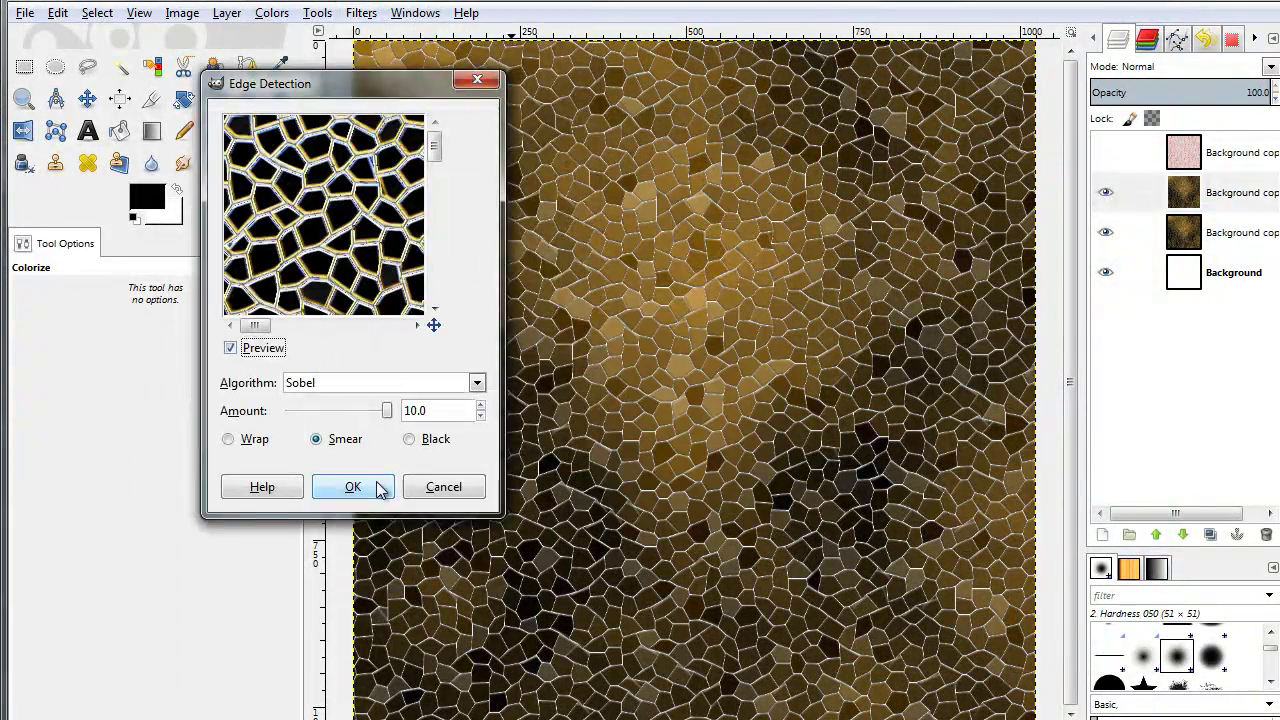
pyautogui.click(352, 487)
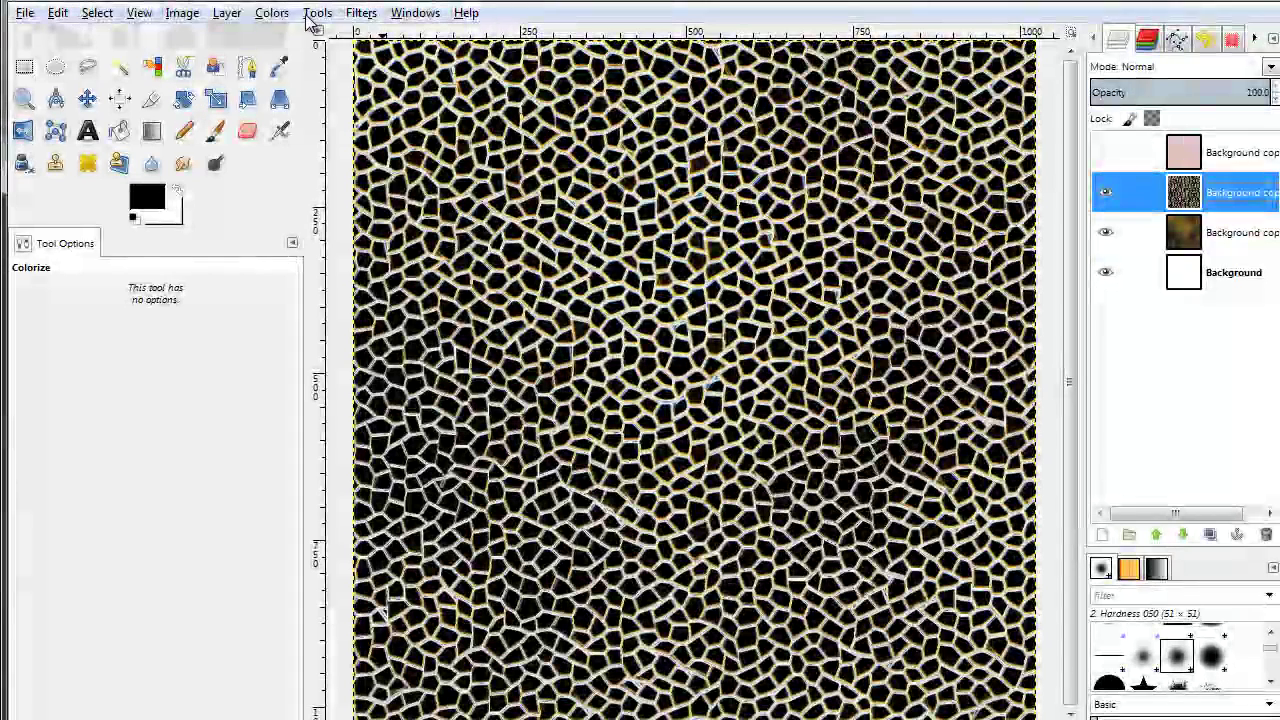
pyautogui.click(280, 14)
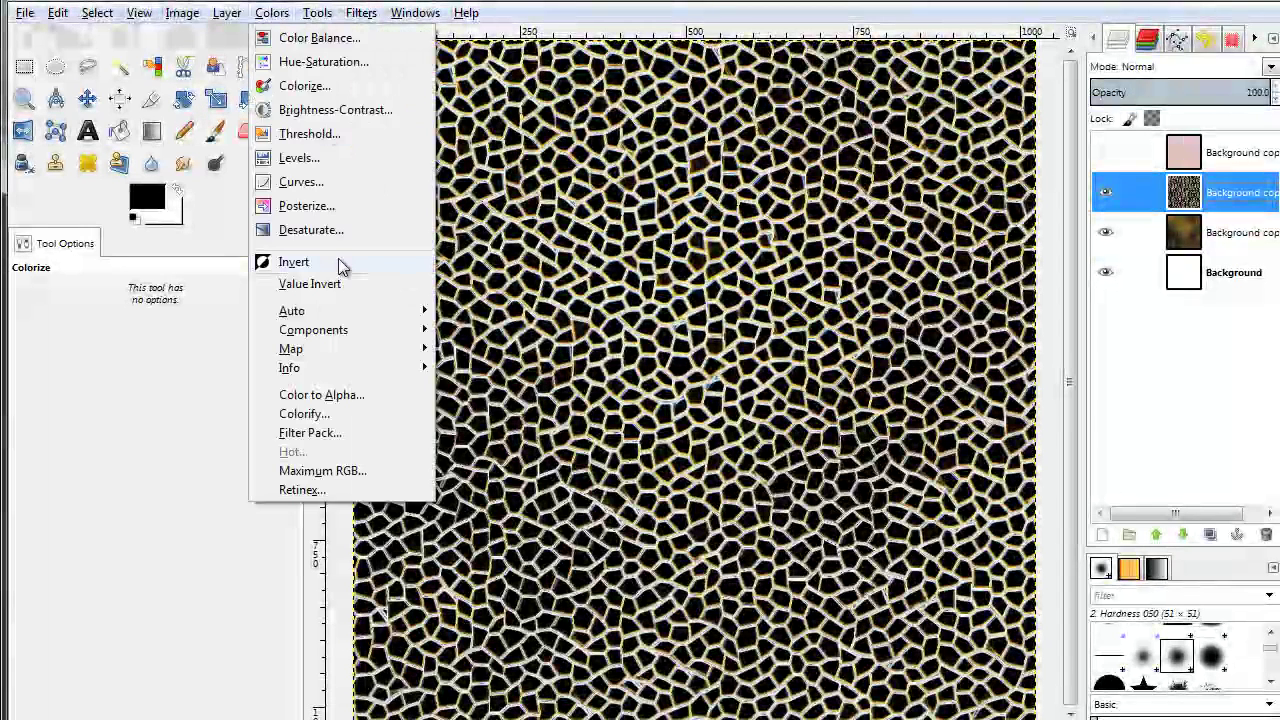
pyautogui.click(293, 262)
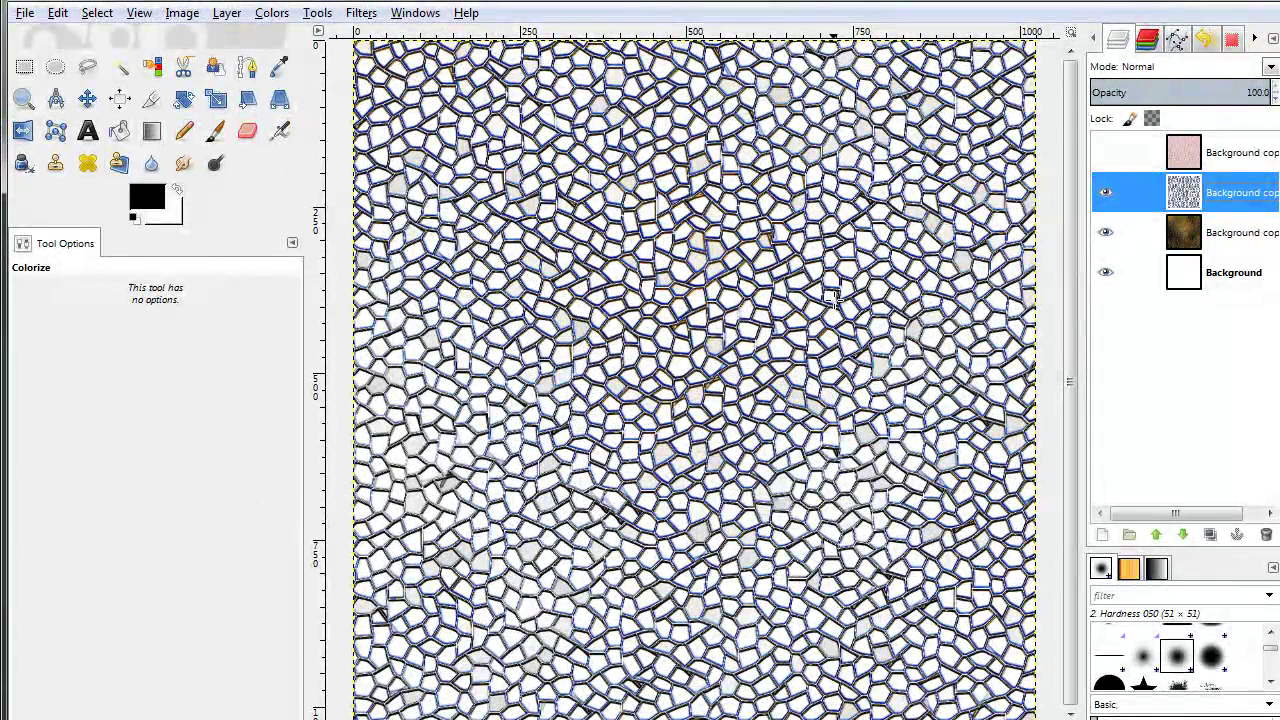
# Apply a Threshold of 247 to 255 to the inverted edge layer.
pyautogui.click(317, 12)
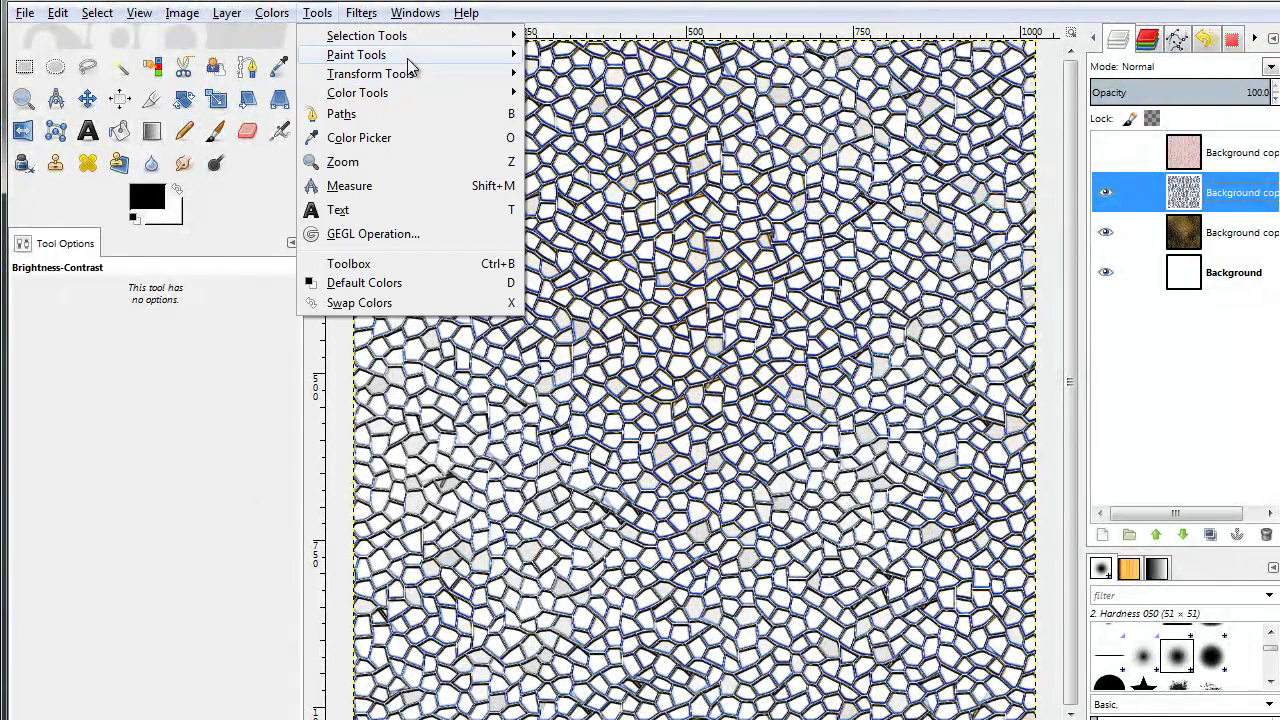
pyautogui.moveTo(407, 95)
pyautogui.click(584, 190)
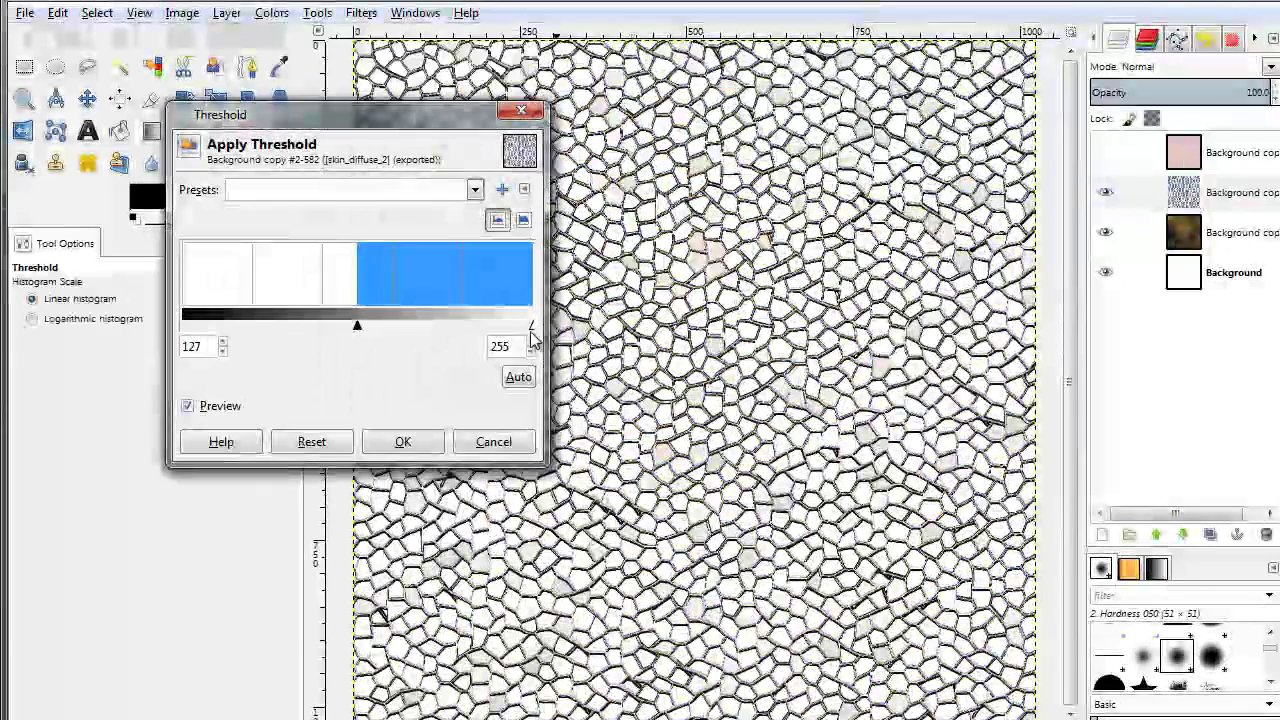
pyautogui.moveTo(356, 326); pyautogui.dragTo(521, 331)
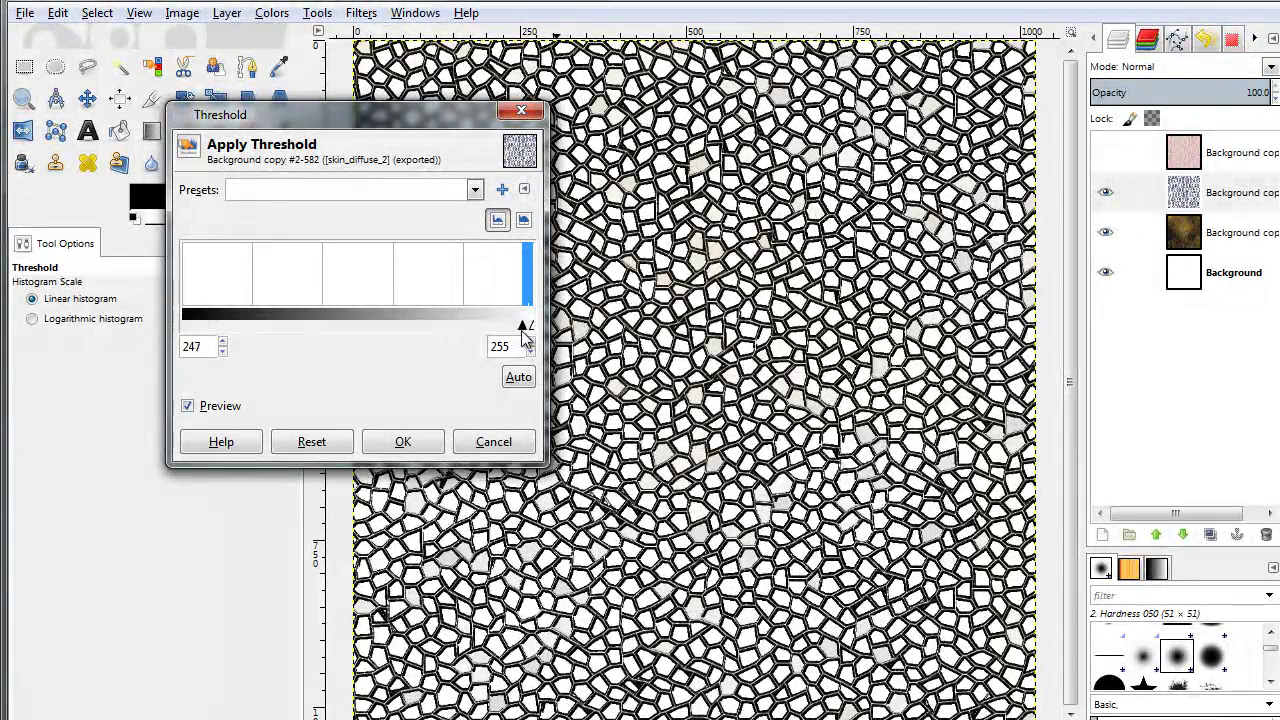
pyautogui.click(403, 442)
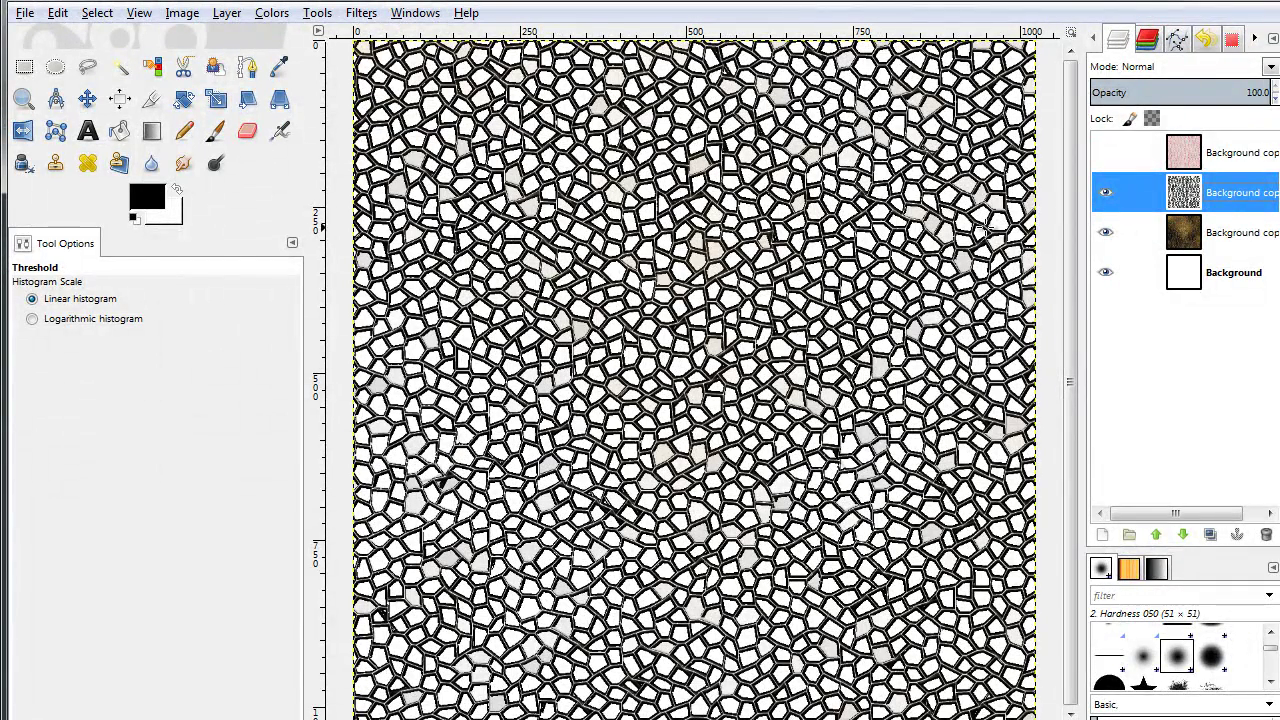
# Export the black-and-white cell pattern to the GIMP folder as skin_bump.png.
pyautogui.click(28, 13)
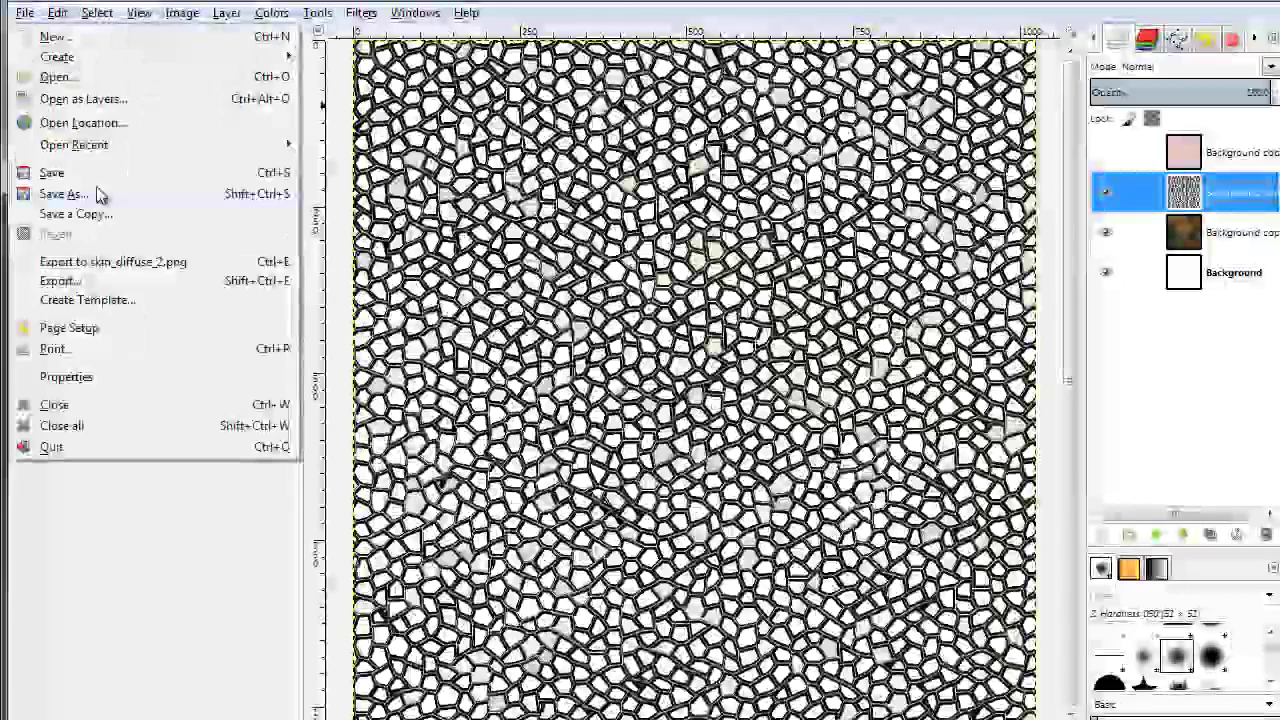
pyautogui.click(141, 280)
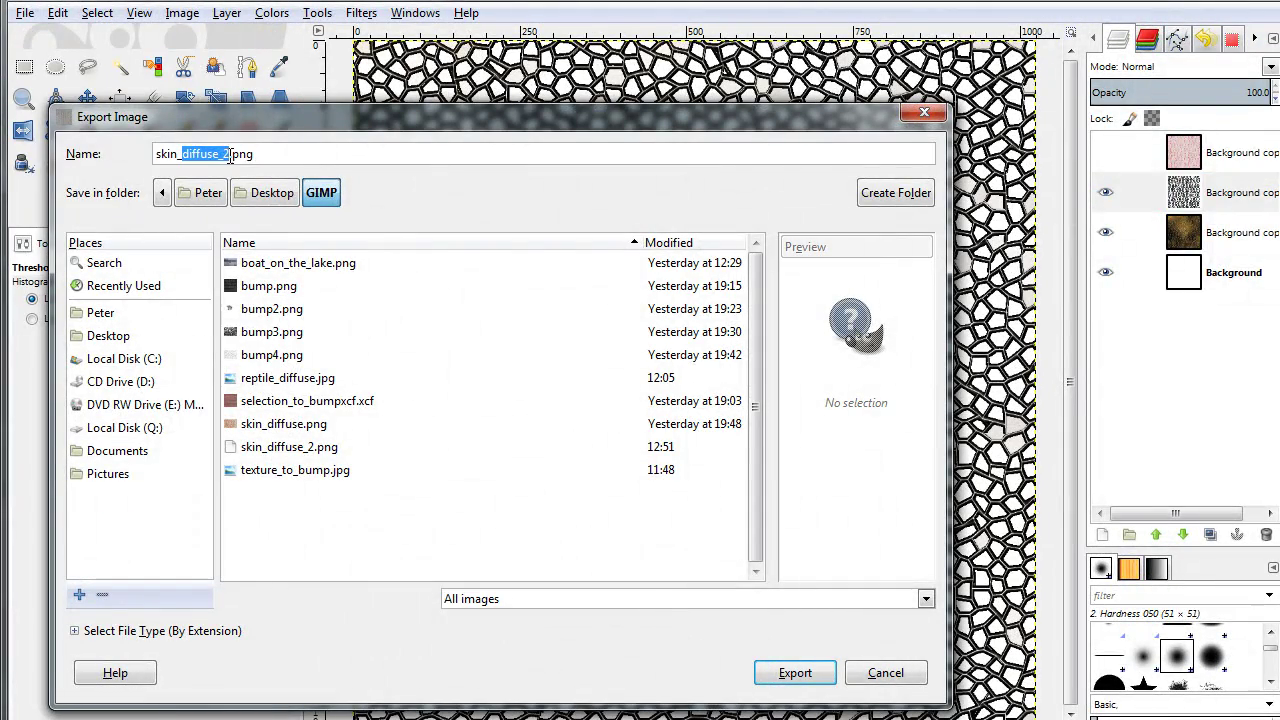
pyautogui.write('bump')
pyautogui.press('Return')
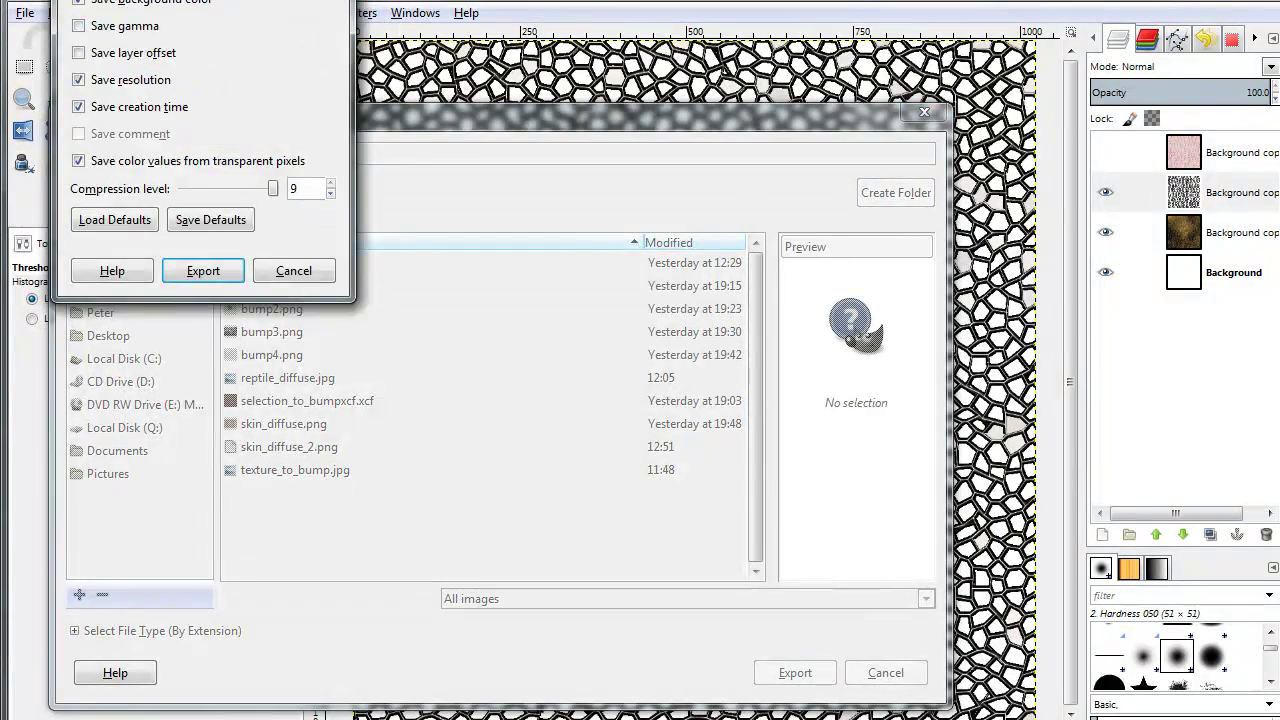
pyautogui.press('Return')
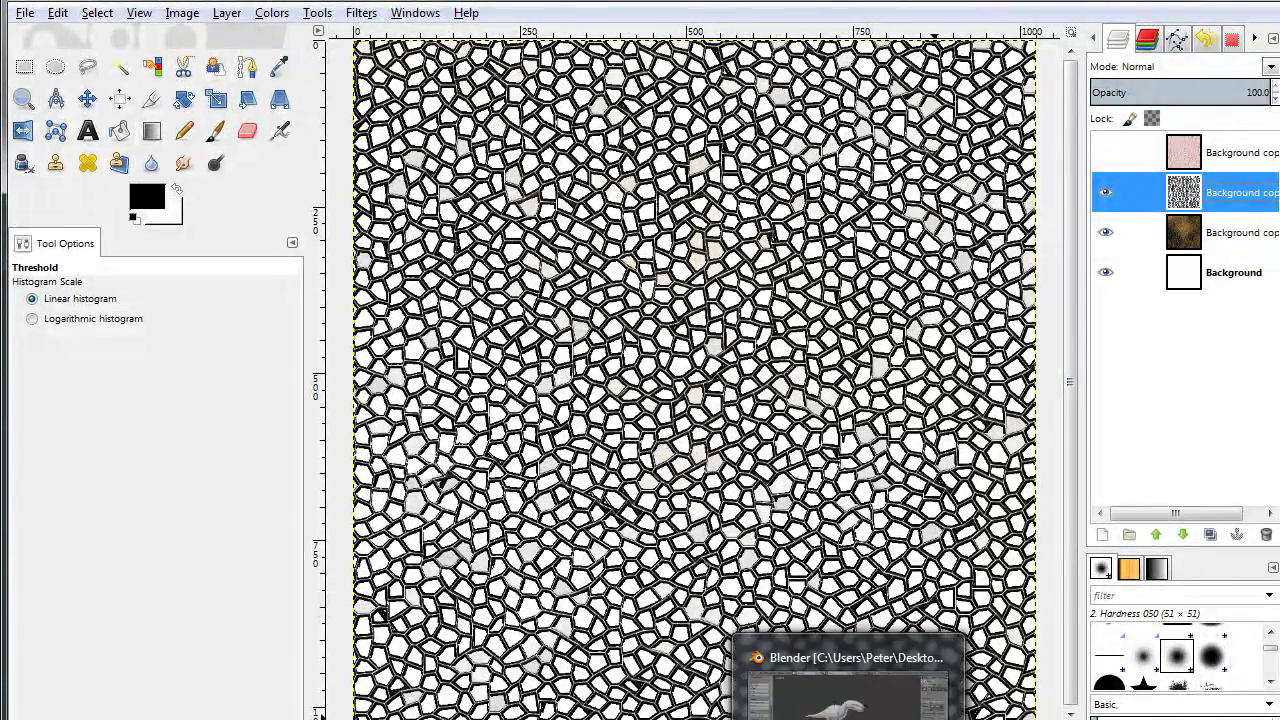
# Switch to Blender and examine the dinosaur model from several angles and distances.
pyautogui.click(849, 690)
pyautogui.moveTo(644, 516); pyautogui.dragTo(843, 511)
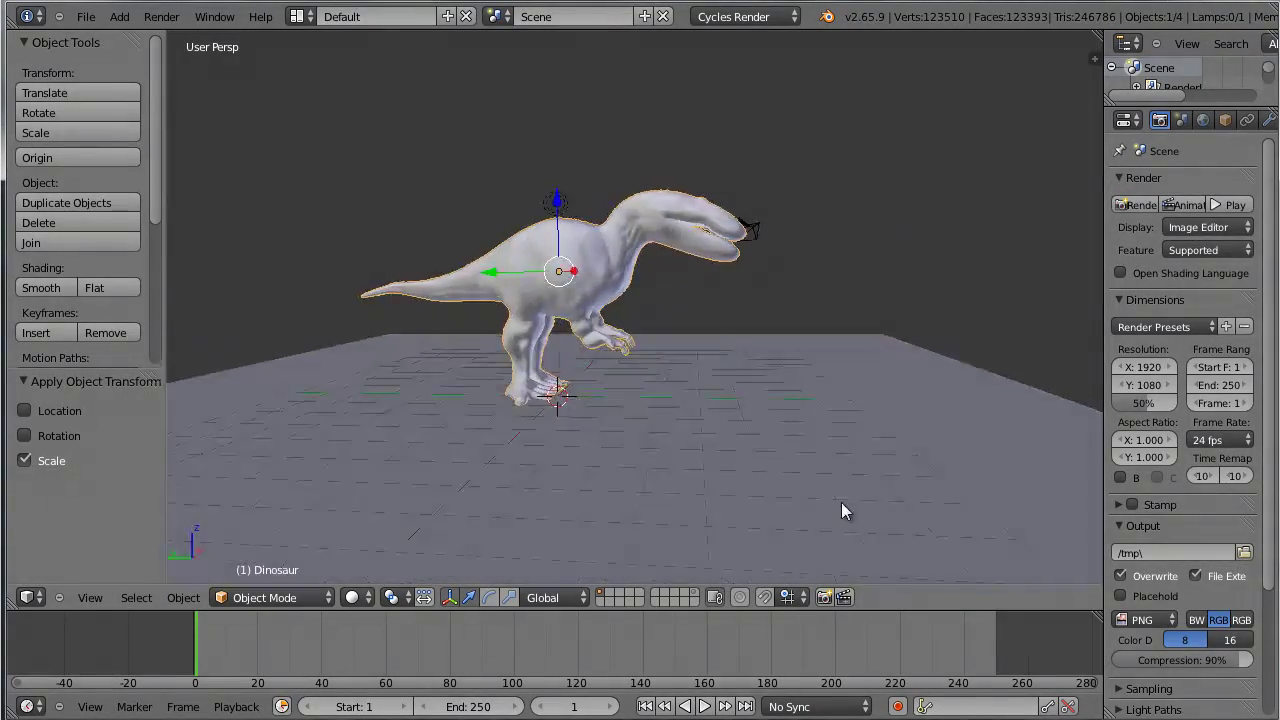
pyautogui.scroll(5, 850, 512)
pyautogui.scroll(-4, 629, 477)
pyautogui.moveTo(629, 477); pyautogui.dragTo(714, 437)
pyautogui.scroll(5, 703, 432)
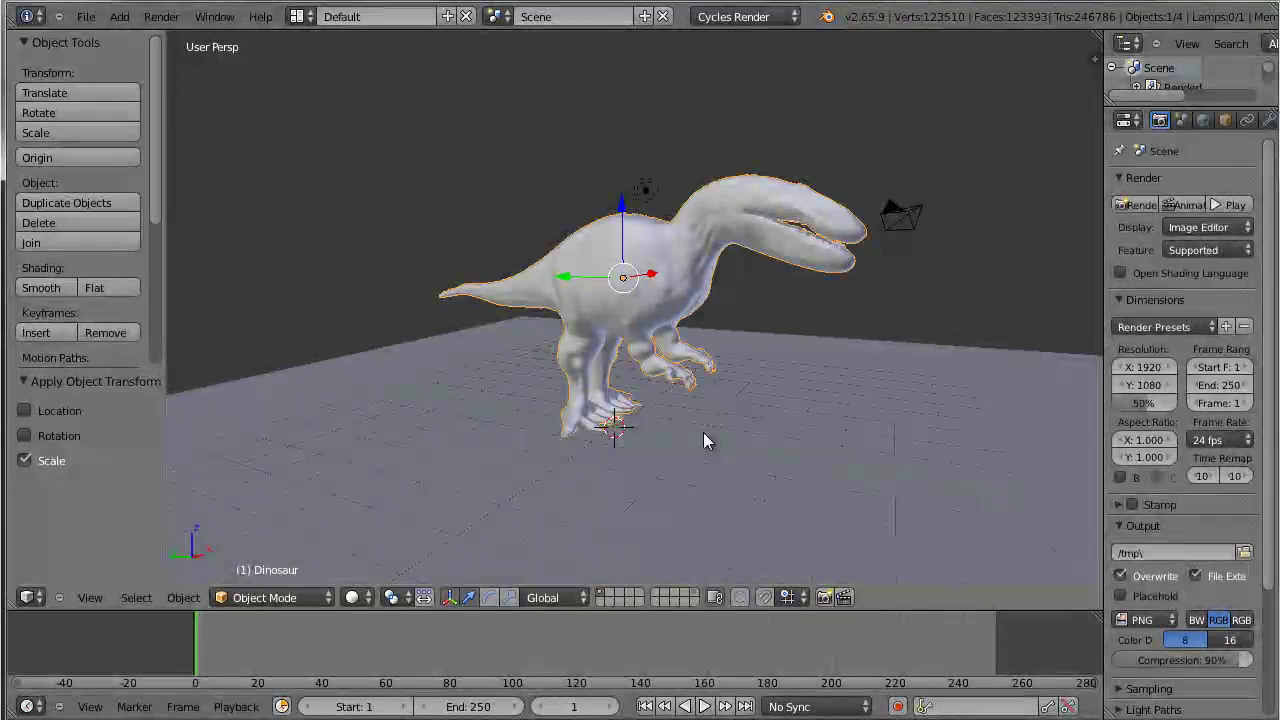
pyautogui.scroll(-4, 800, 440)
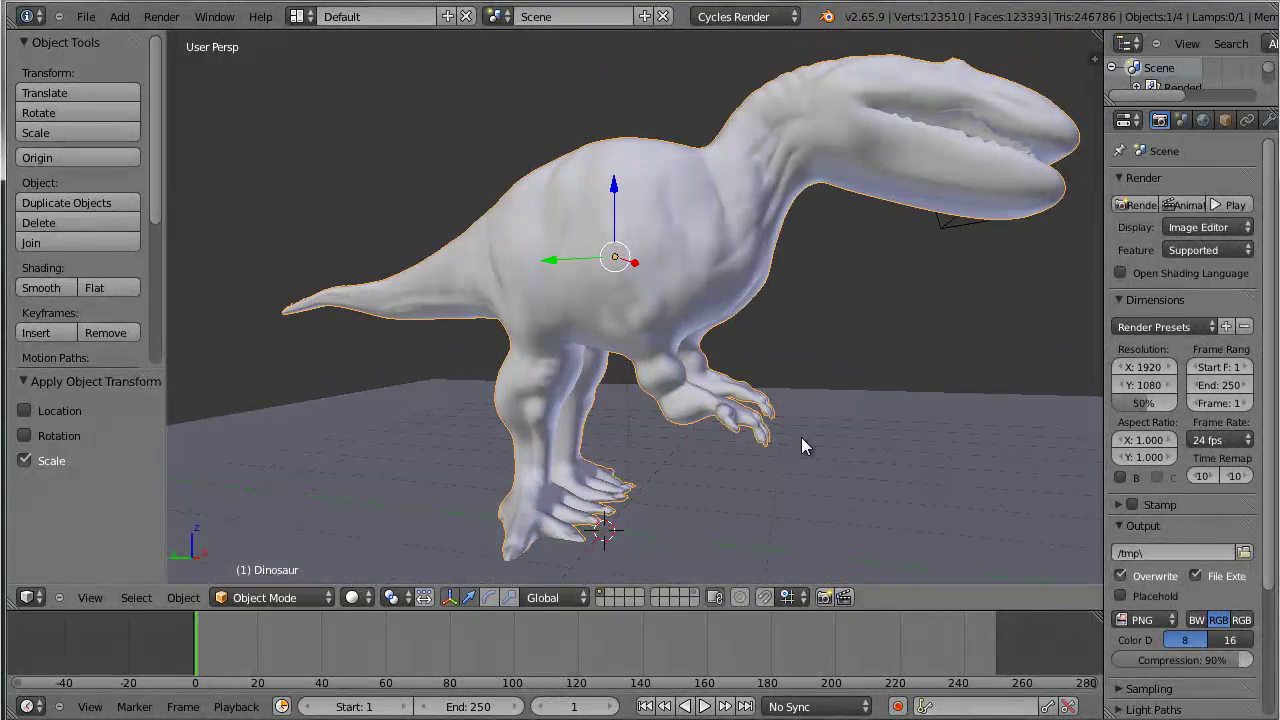
pyautogui.scroll(-3, 808, 445)
pyautogui.moveTo(791, 452); pyautogui.dragTo(795, 492)
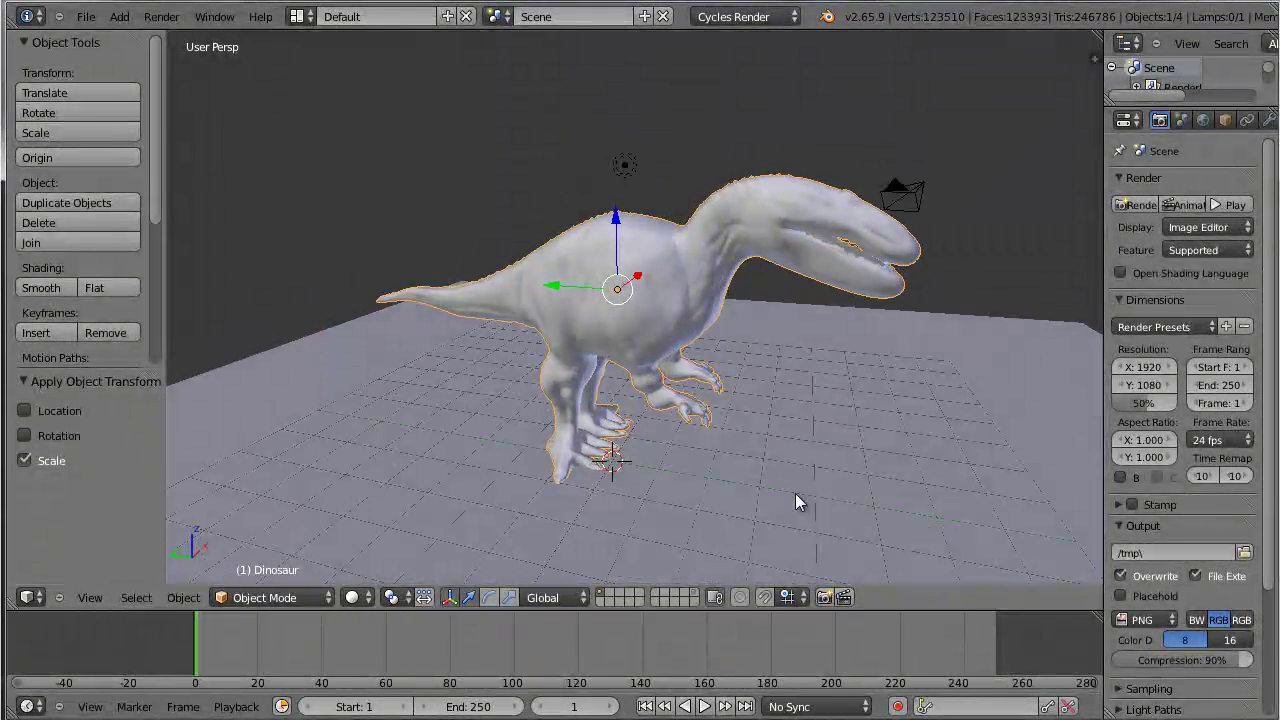
pyautogui.scroll(-4, 1240, 120)
# Give the dinosaur's DINOSAUR_MAIN material a node-based Diffuse BSDF surface.
pyautogui.click(1253, 120)
pyautogui.click(1237, 322)
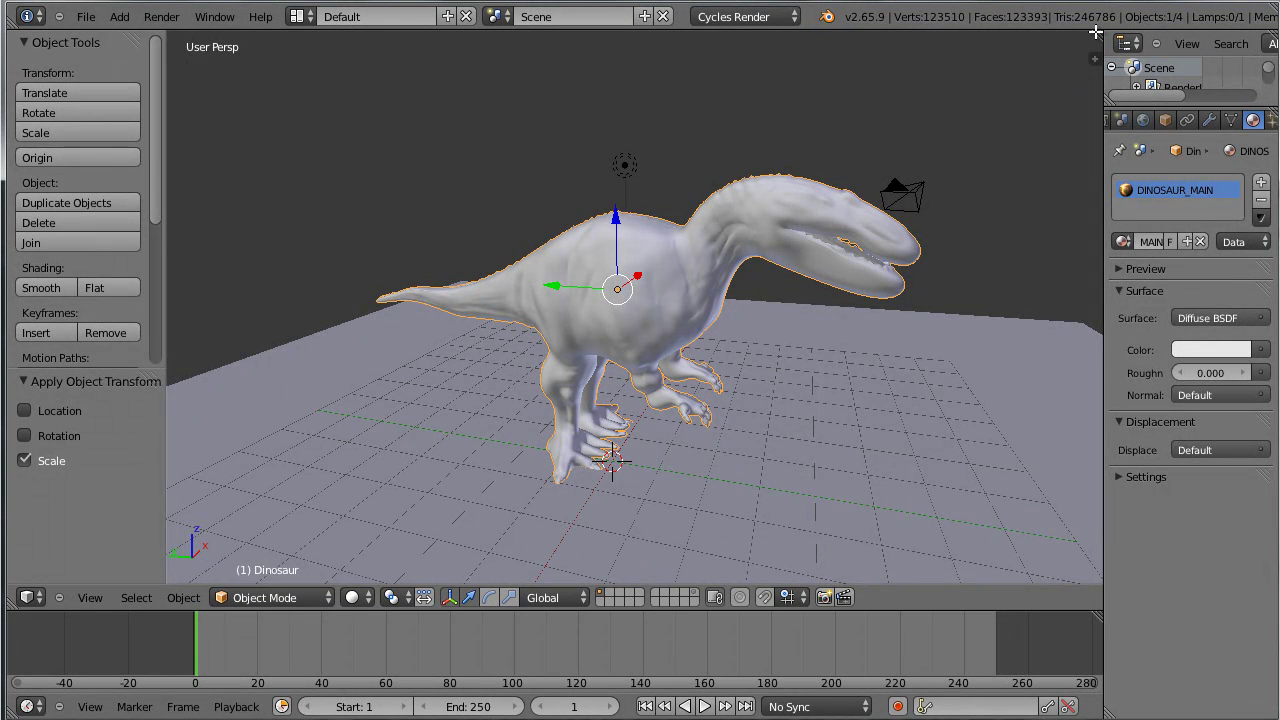
# Split the 3D view horizontally and change the upper area to a UV/Image Editor.
pyautogui.moveTo(1096, 32); pyautogui.dragTo(1072, 345)
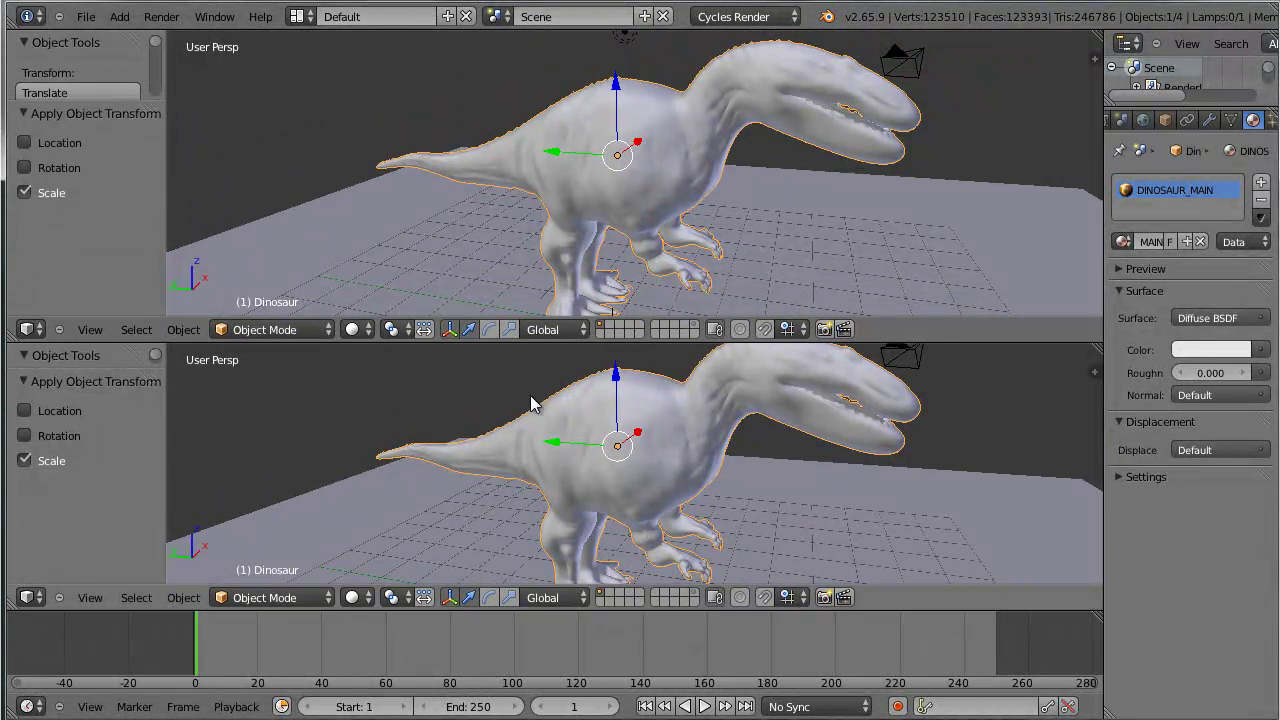
pyautogui.click(28, 329)
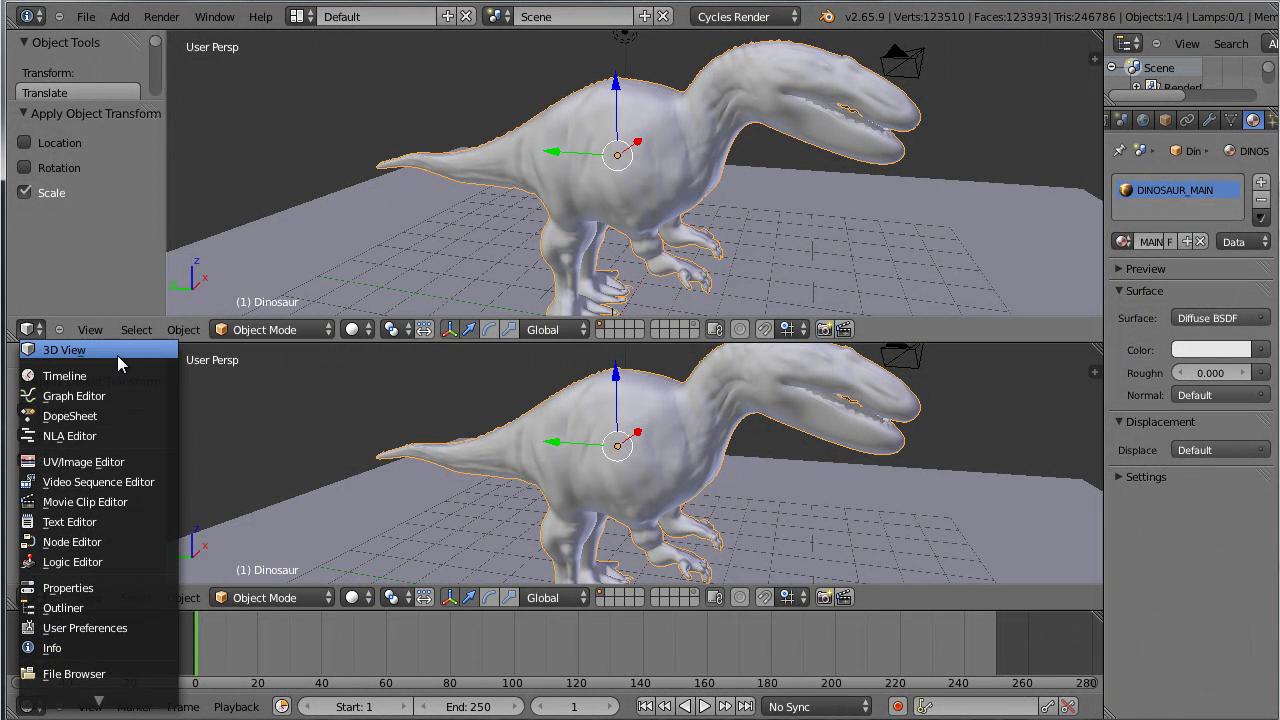
pyautogui.click(110, 462)
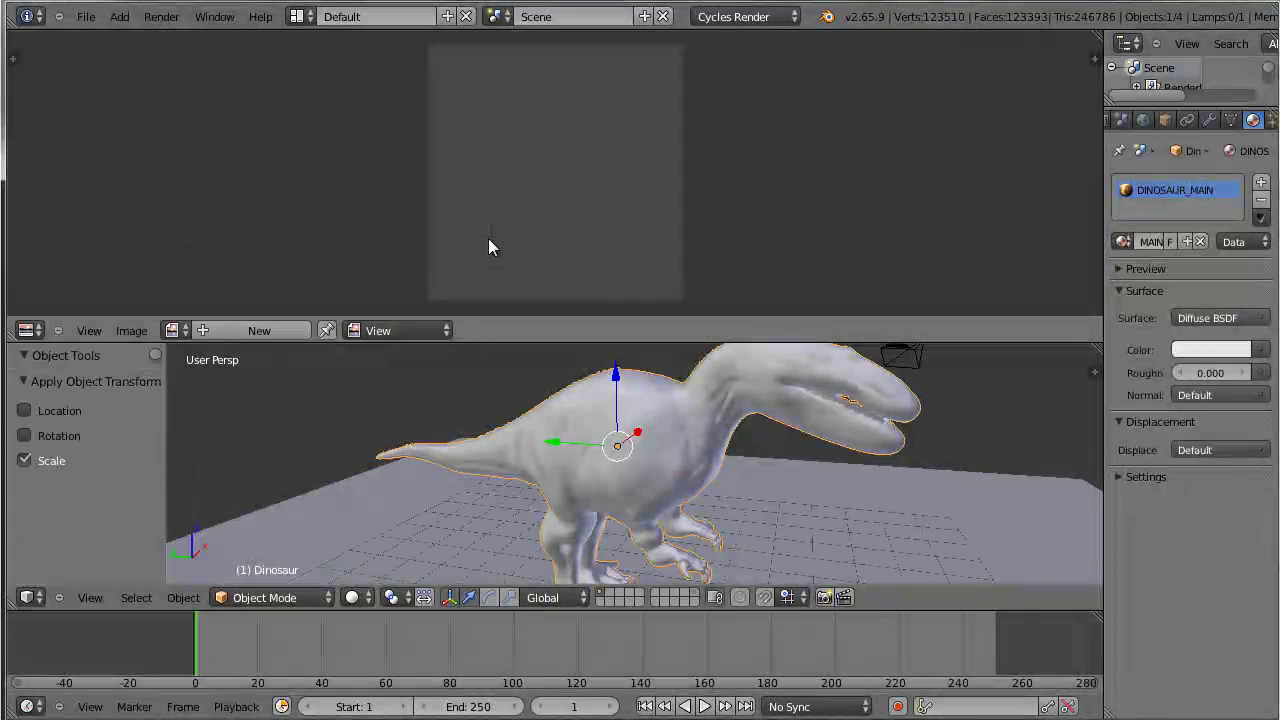
# Show the dinosaur from the left side and enter Edit Mode to display its existing UV layout.
pyautogui.scroll(-3, 603, 508)
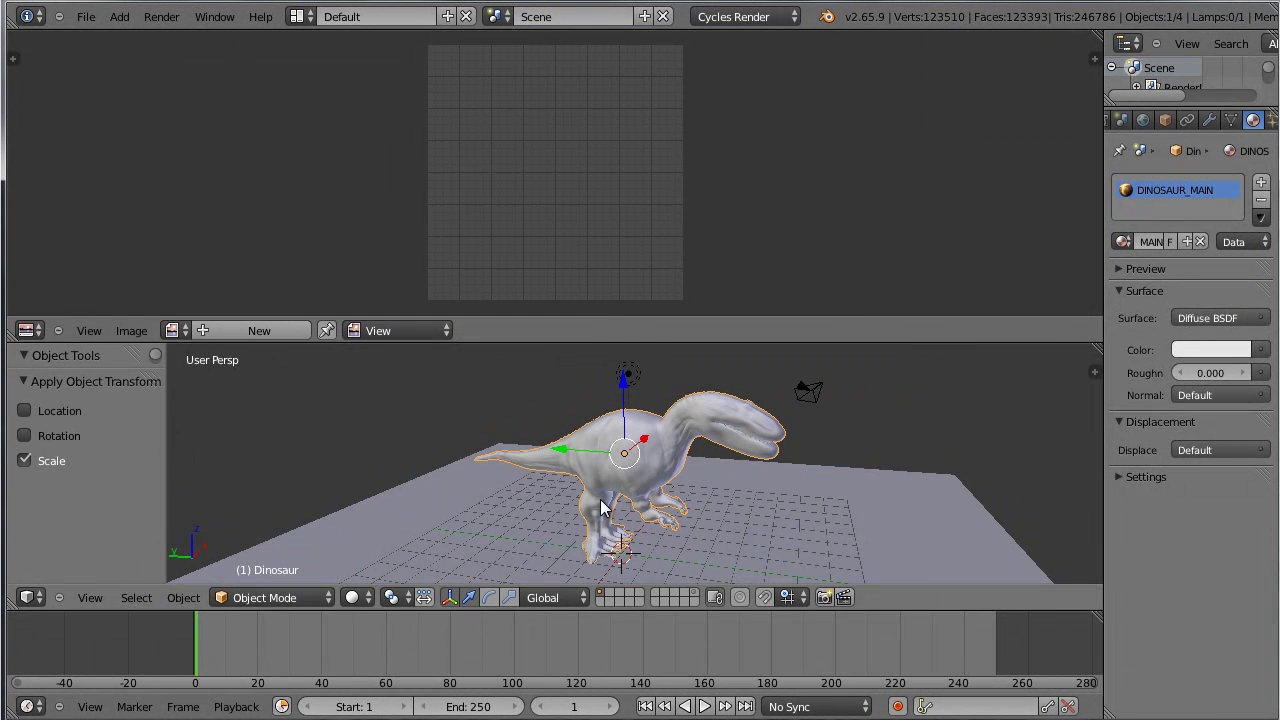
pyautogui.press('KP_3')
pyautogui.press('ctrl+KP_3')
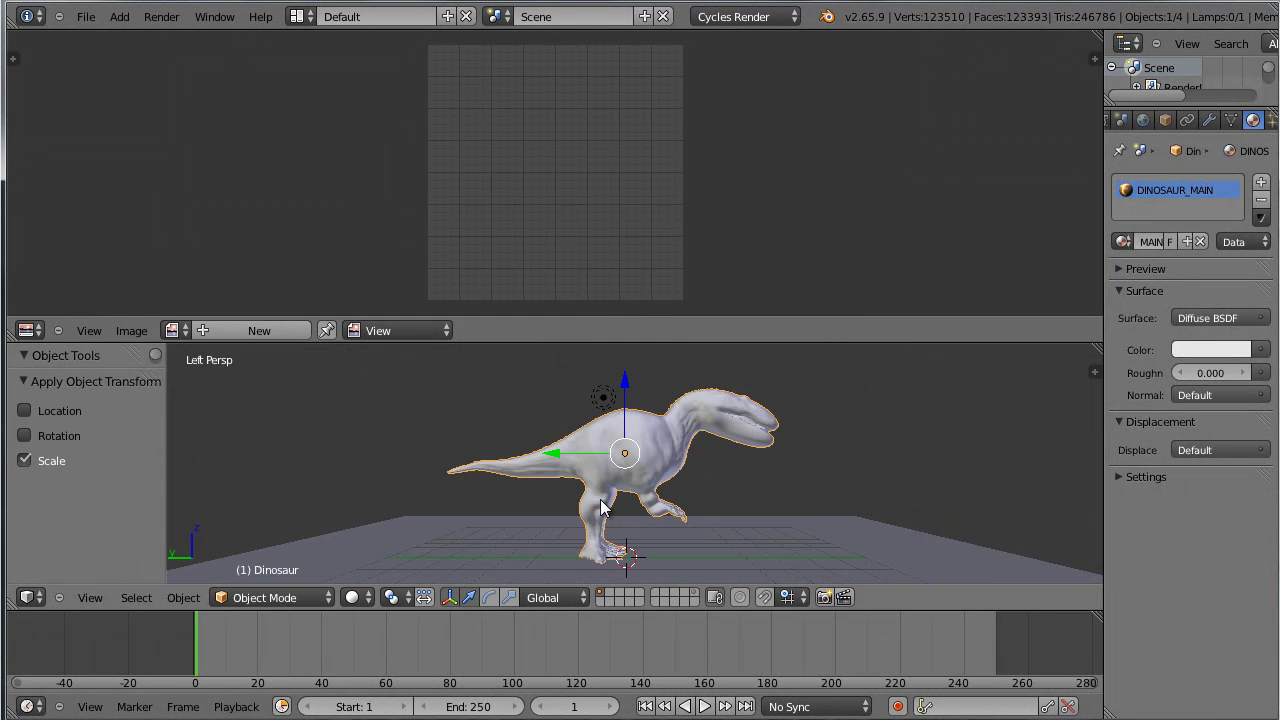
pyautogui.press('Tab')
pyautogui.scroll(3, 670, 275)
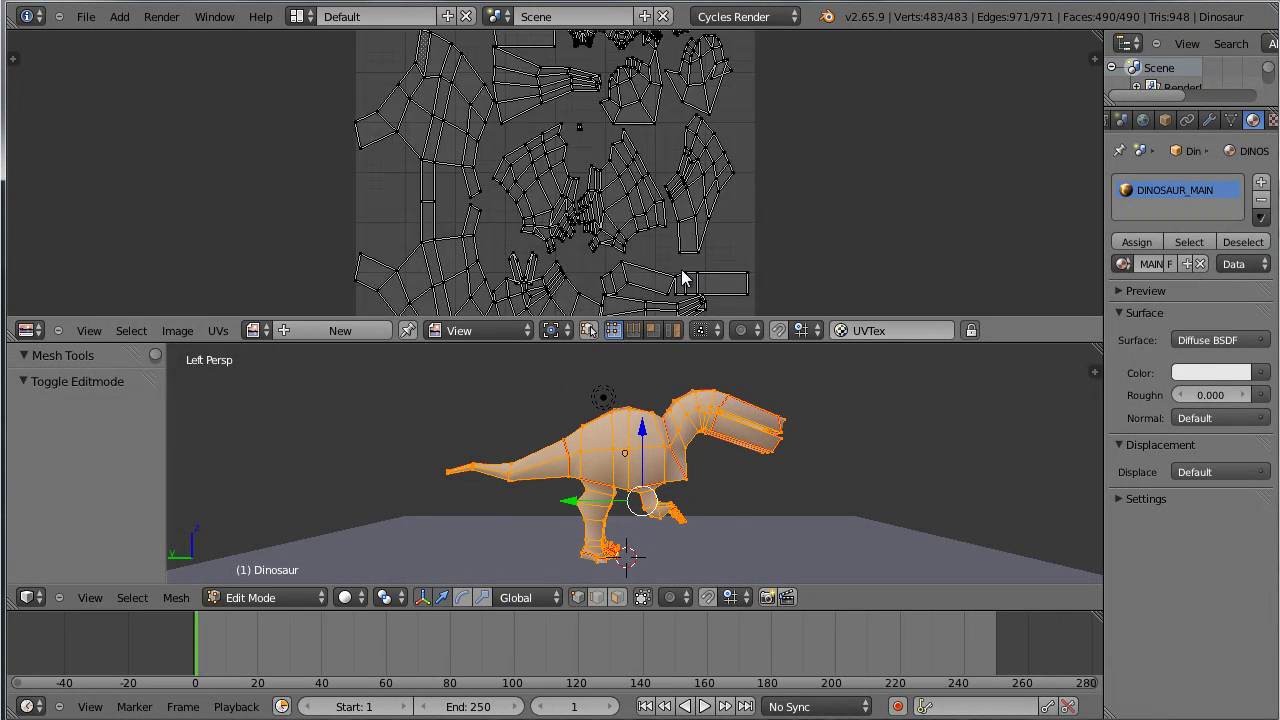
pyautogui.scroll(-2, 670, 275)
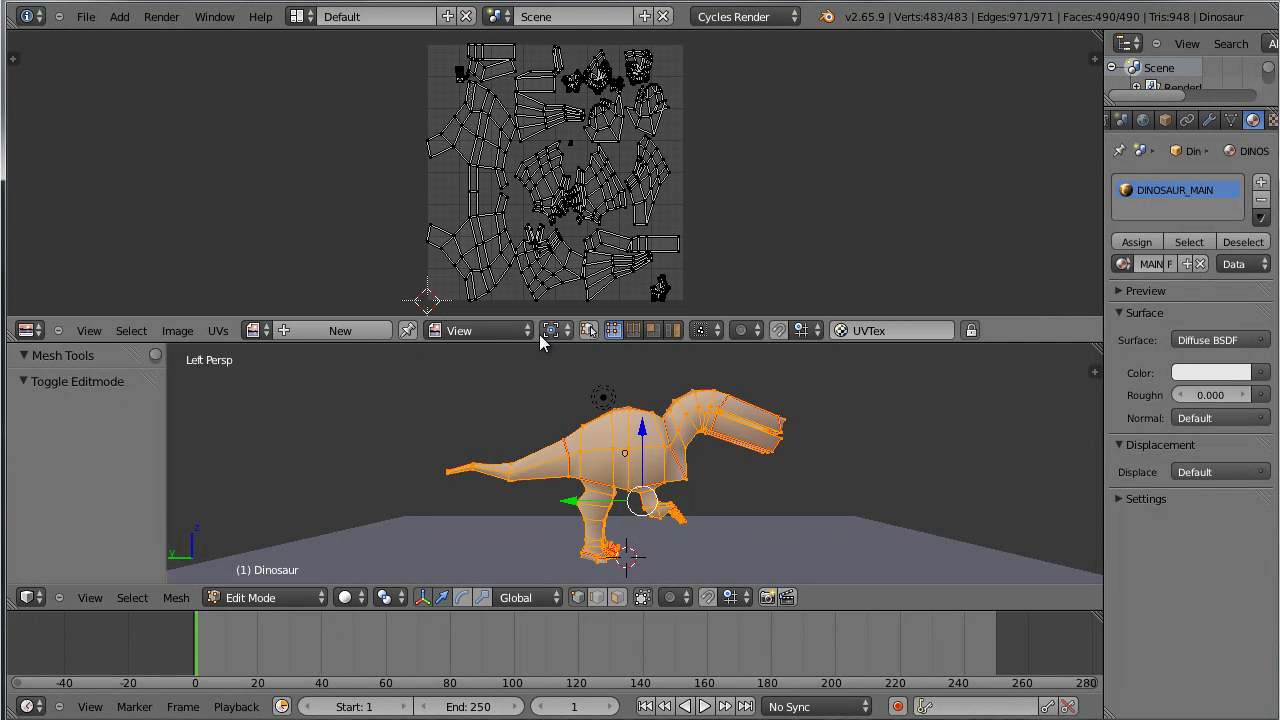
# Remove the UVTex map and unwrap the whole dinosaur mesh with Smart UV Project at angle limit 66.00 and island margin 0.00.
pyautogui.click(1230, 121)
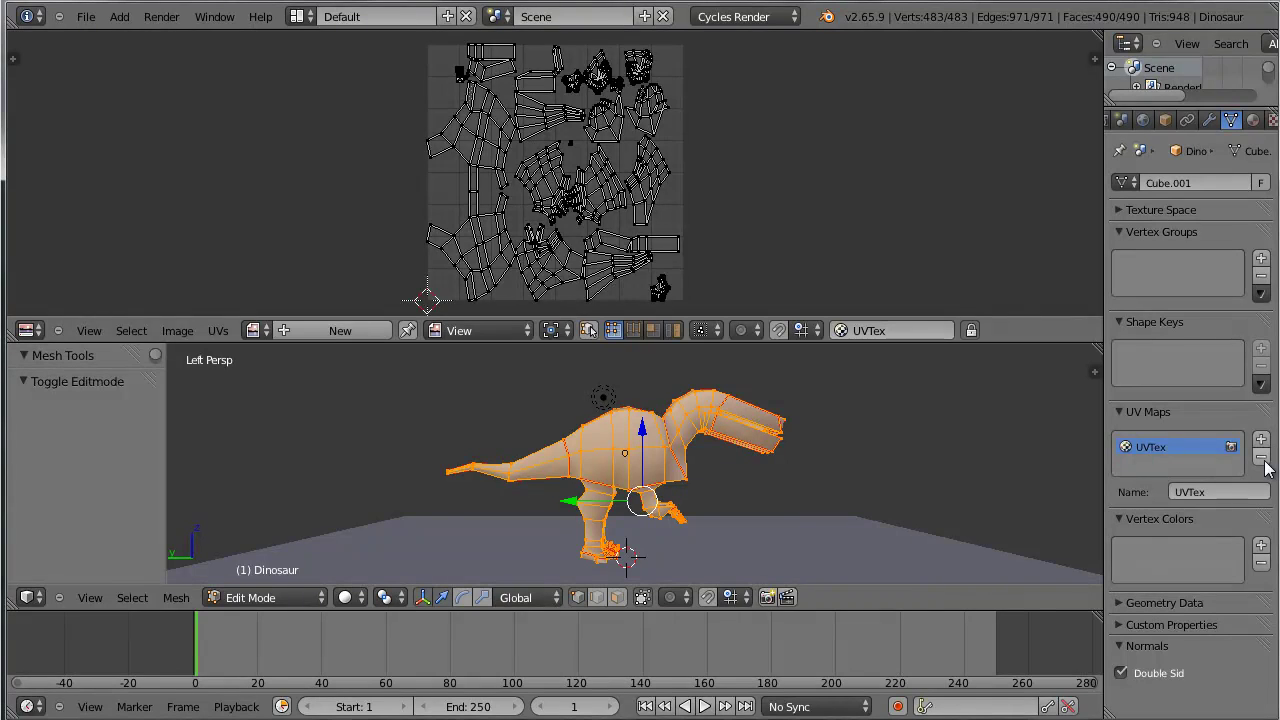
pyautogui.click(1262, 458)
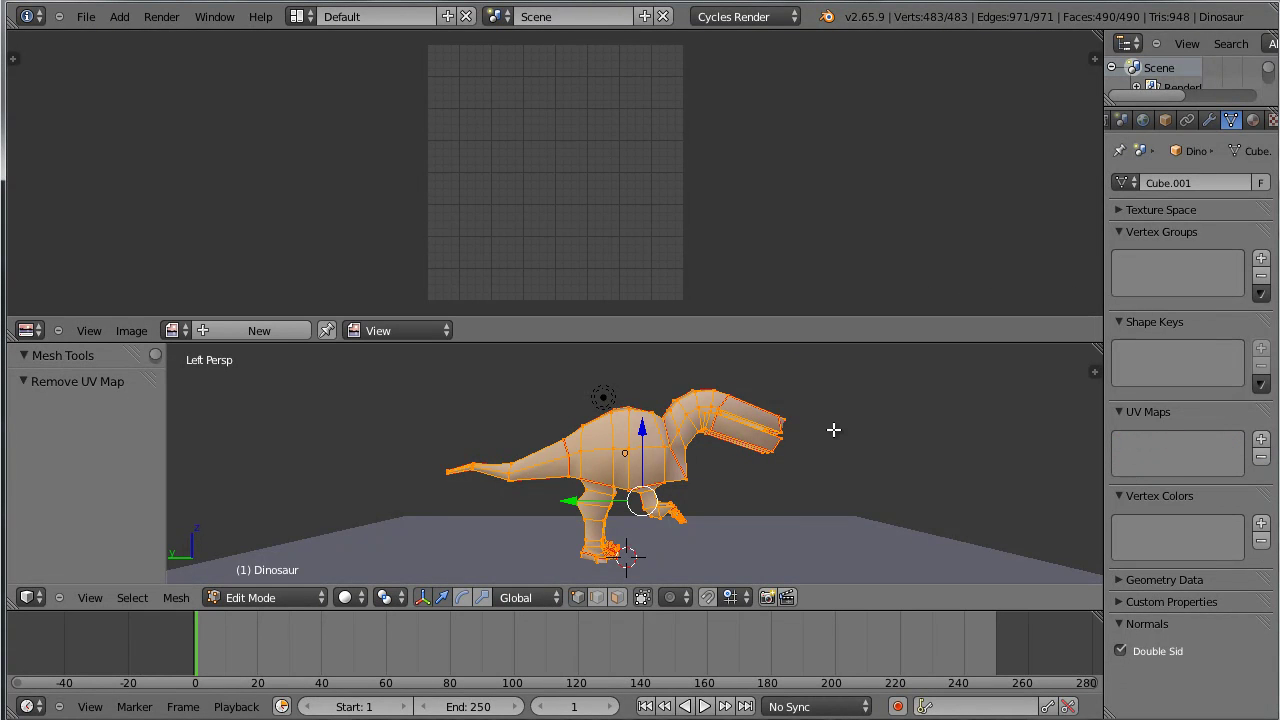
pyautogui.press('u')
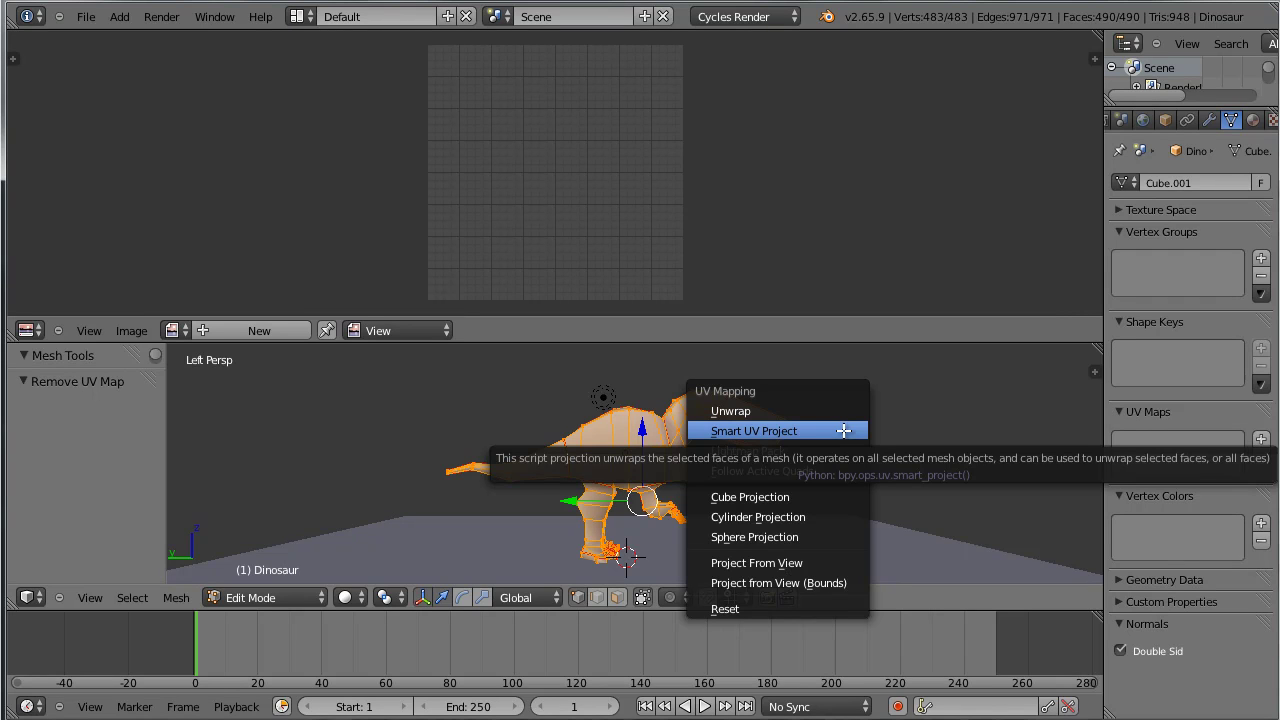
pyautogui.click(843, 430)
pyautogui.click(905, 531)
# Select all UV islands, average their scale and pack them with a margin of 0.001.
pyautogui.scroll(-1, 641, 248)
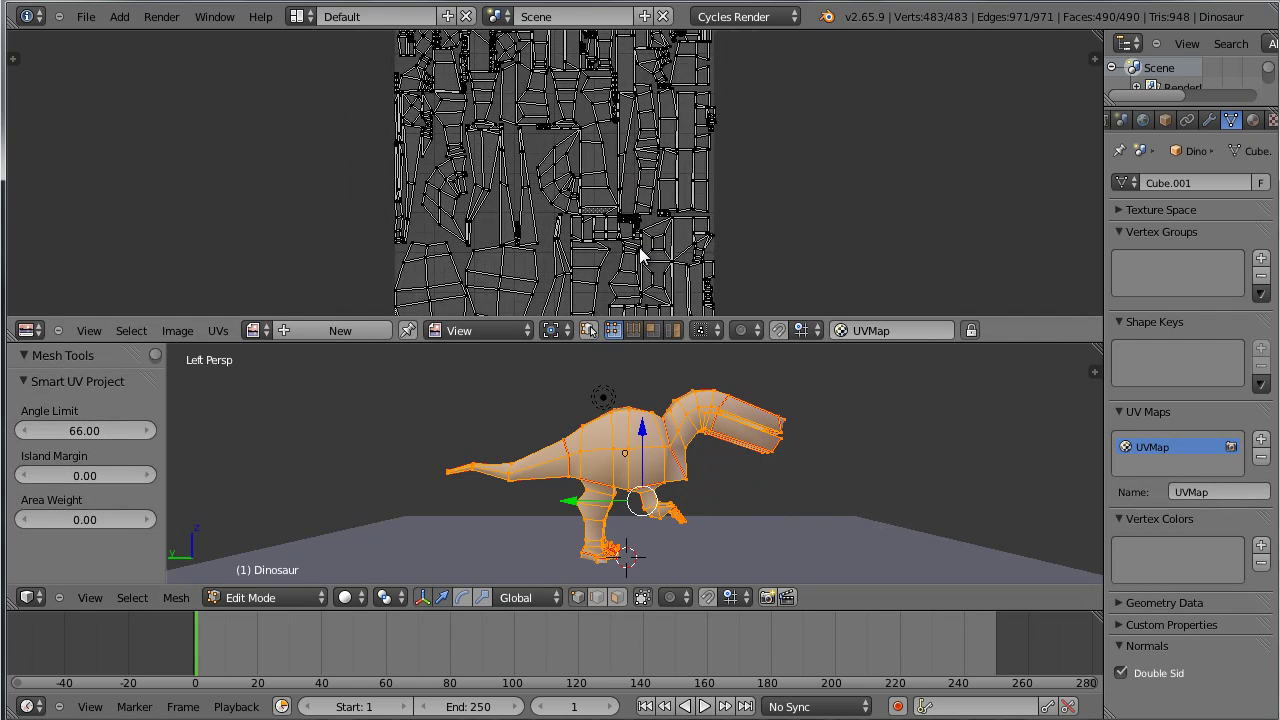
pyautogui.press('a')
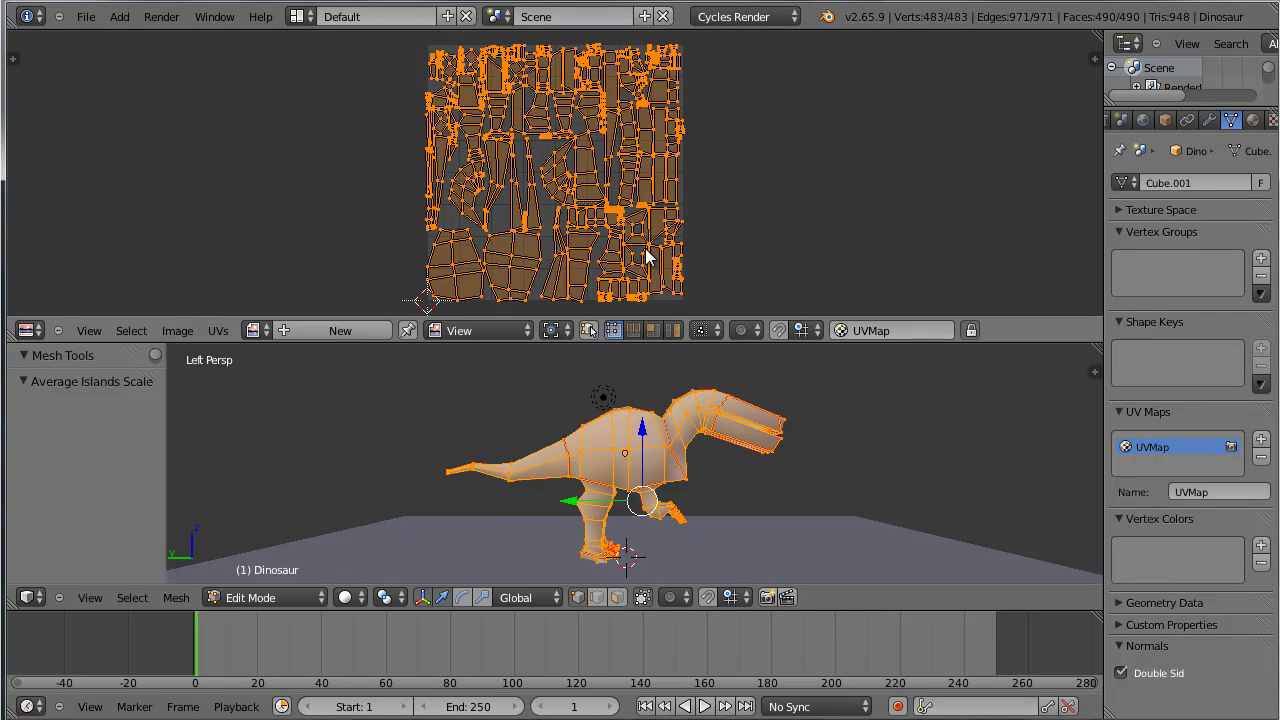
pyautogui.hotkey('ctrl', 'p')
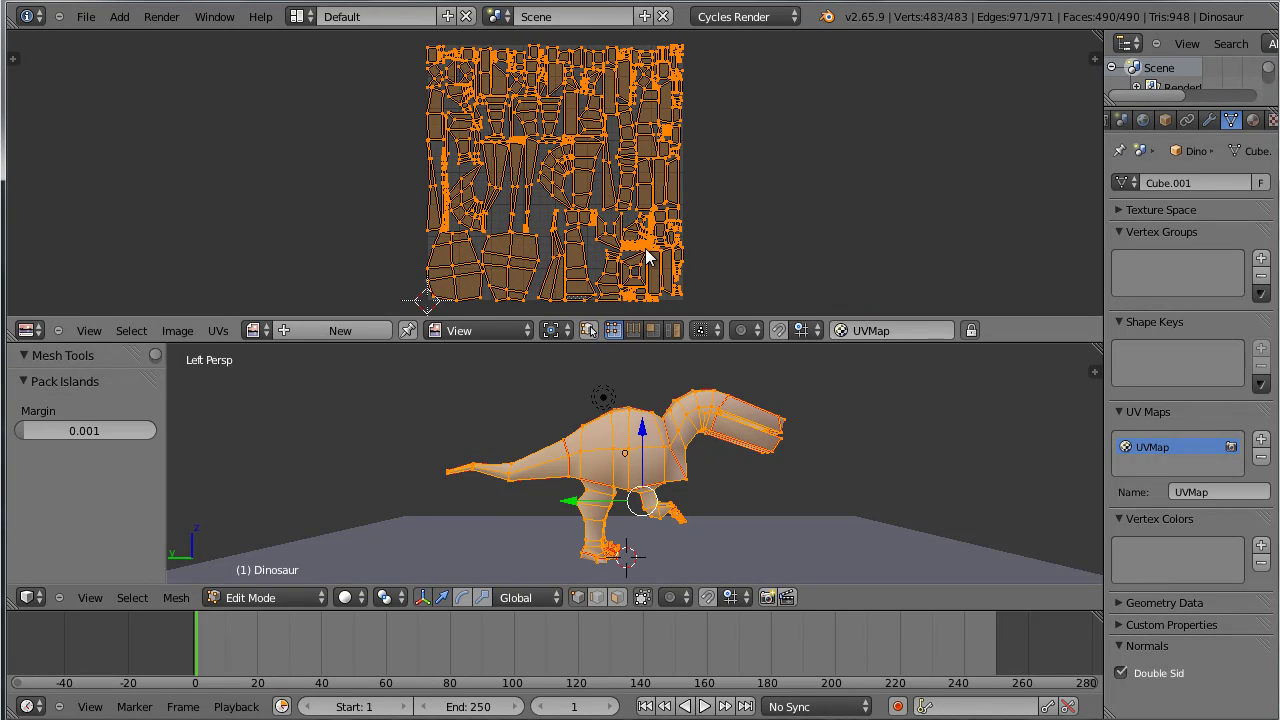
# Check the packed UV islands closely and return the dinosaur to Object Mode.
pyautogui.scroll(3, 645, 250)
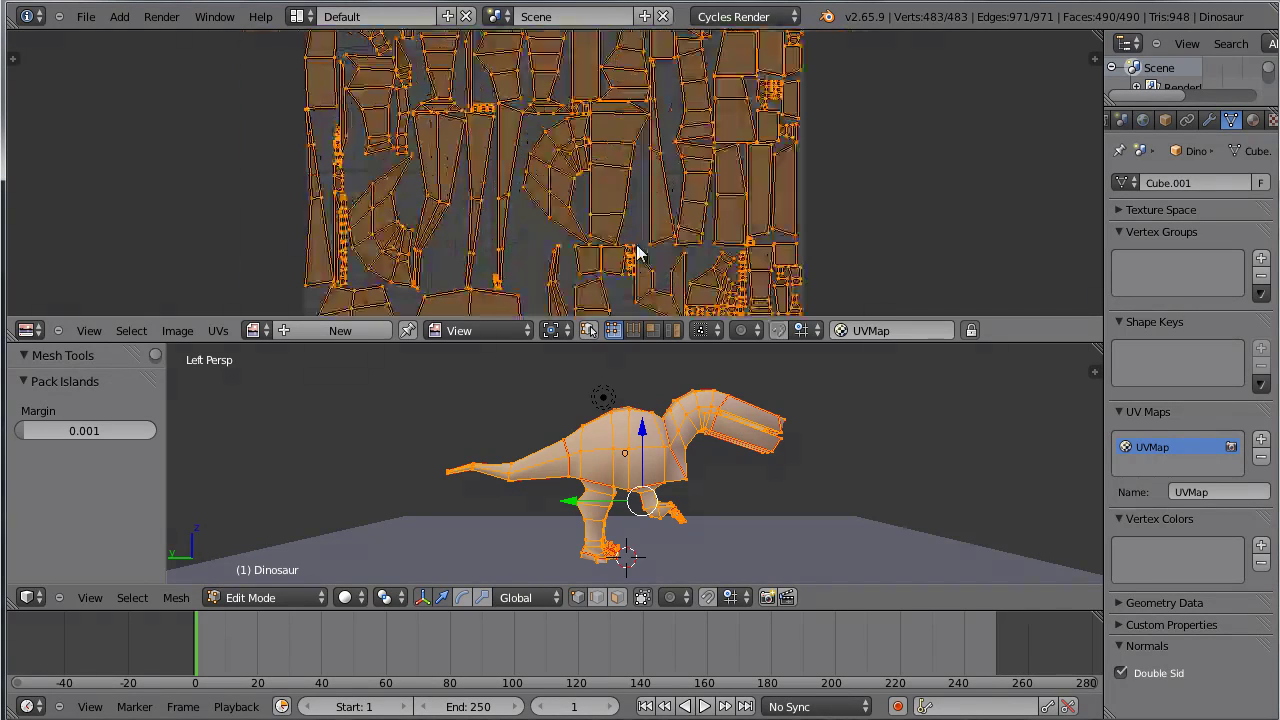
pyautogui.scroll(-2, 628, 243)
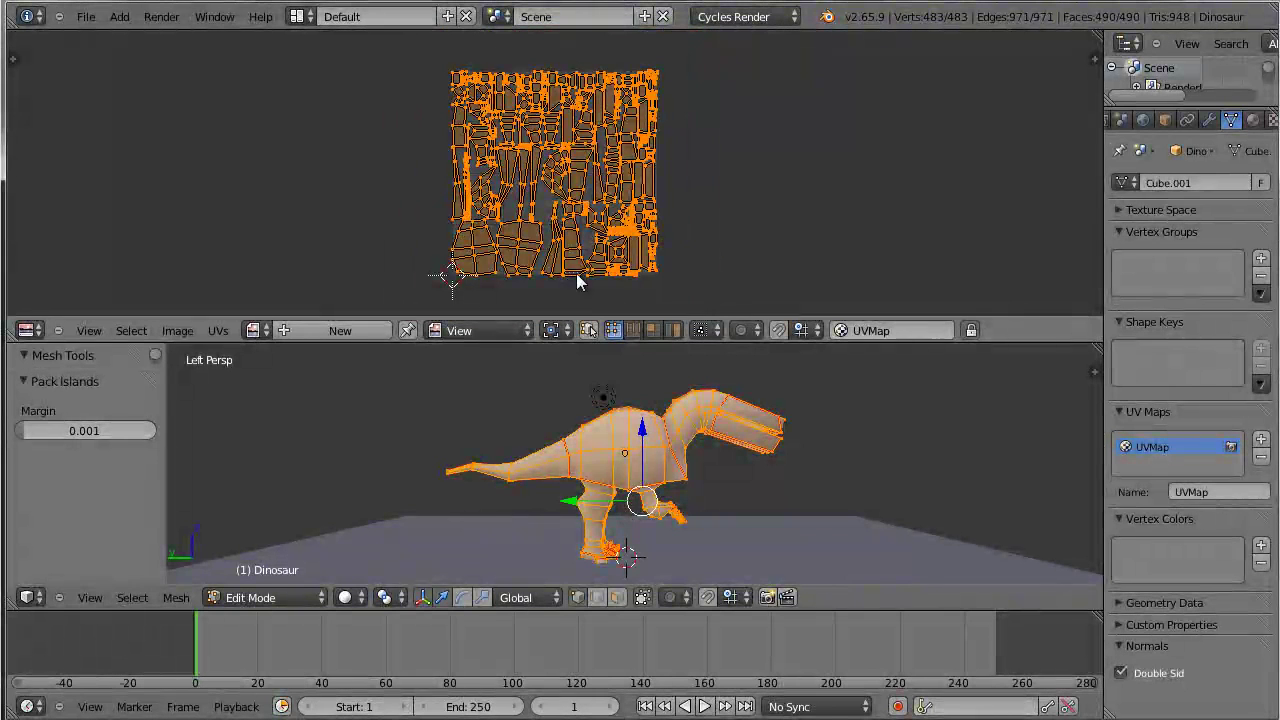
pyautogui.scroll(3, 513, 232)
pyautogui.scroll(-3, 480, 210)
pyautogui.scroll(1, 607, 153)
pyautogui.press('Tab')
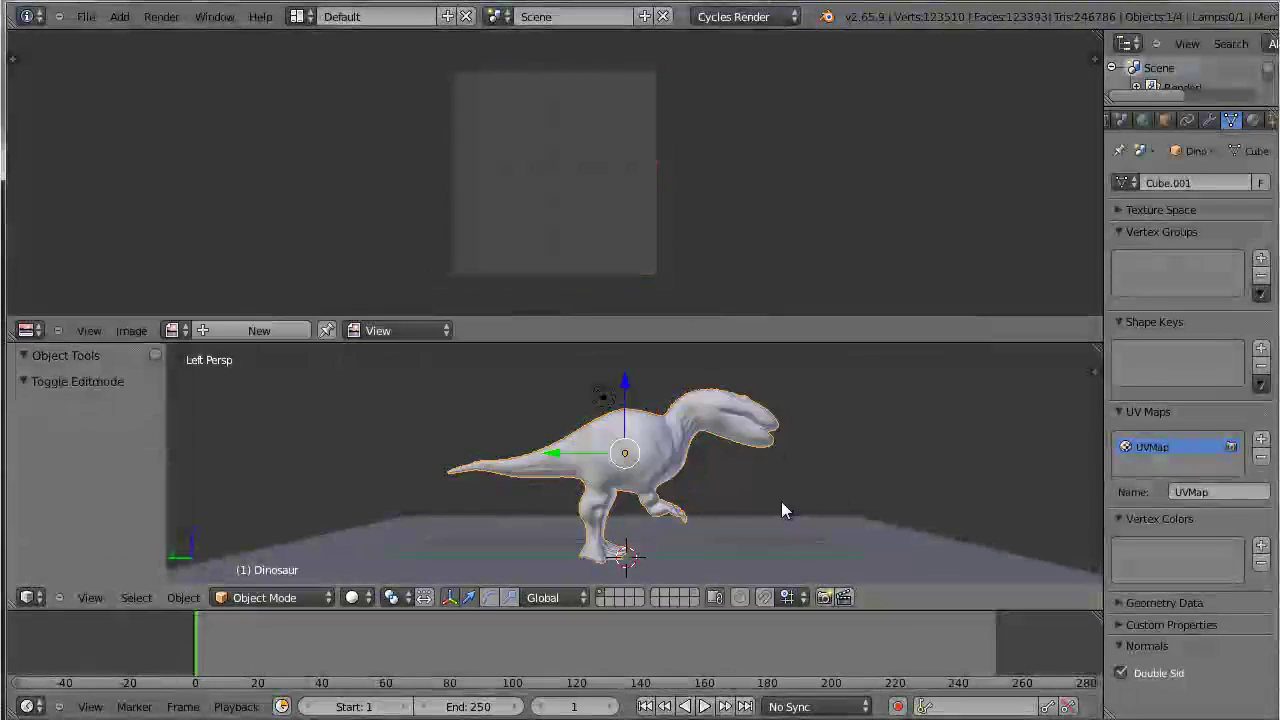
# Change the UV/Image Editor area to a Node Editor showing the dinosaur's DINOSAUR_MAIN material.
pyautogui.moveTo(773, 497); pyautogui.dragTo(828, 588)
pyautogui.scroll(2, 780, 537)
pyautogui.moveTo(777, 537); pyautogui.dragTo(692, 494)
pyautogui.scroll(3, 688, 497)
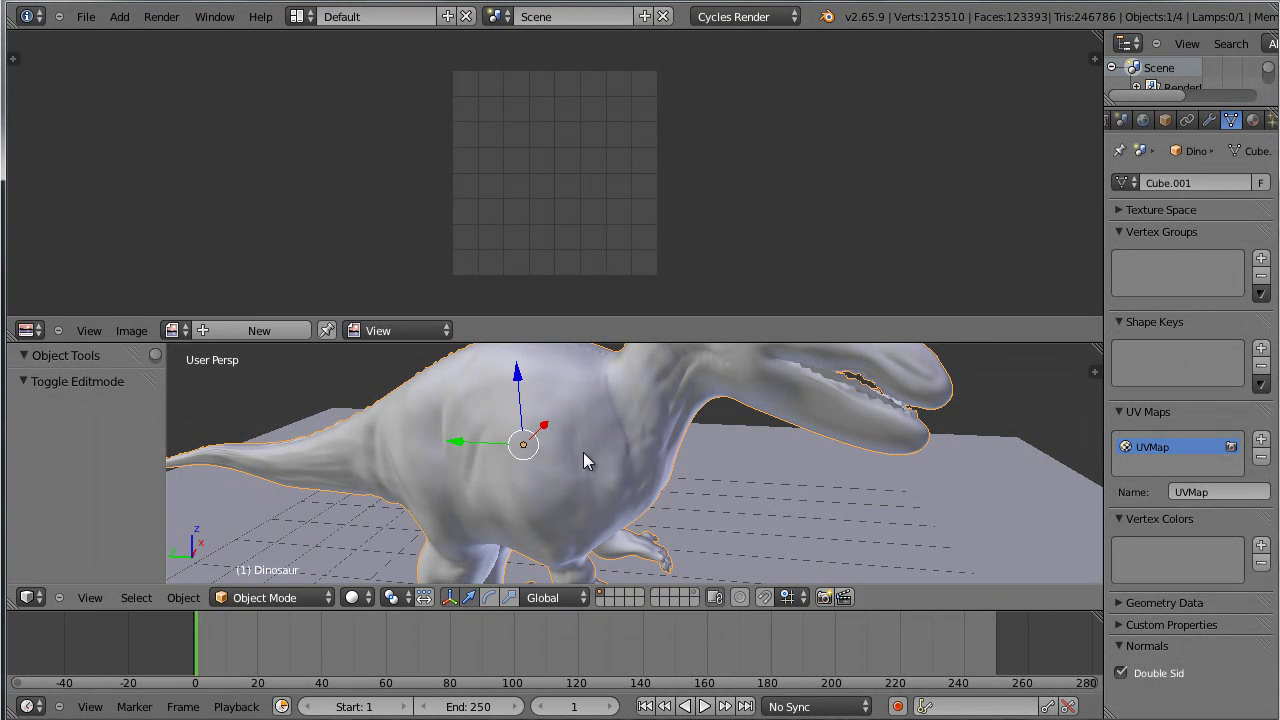
pyautogui.moveTo(574, 409); pyautogui.dragTo(589, 440)
pyautogui.scroll(-3, 645, 452)
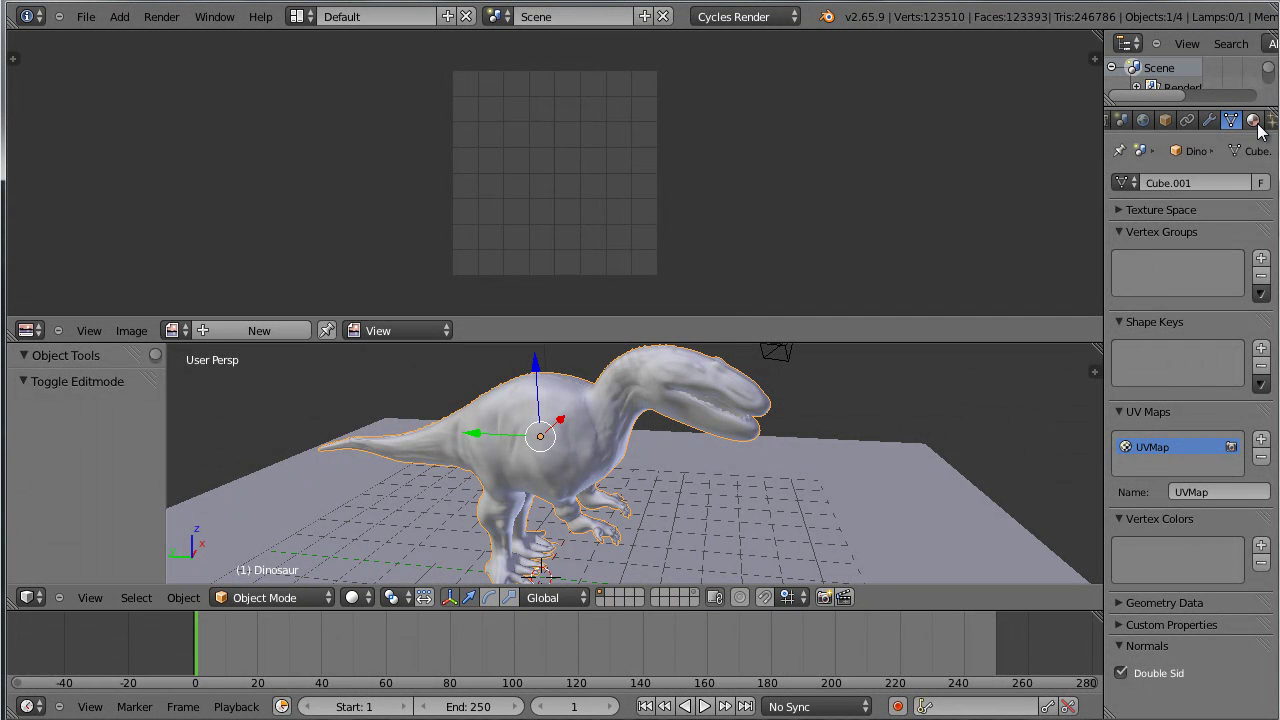
pyautogui.click(32, 331)
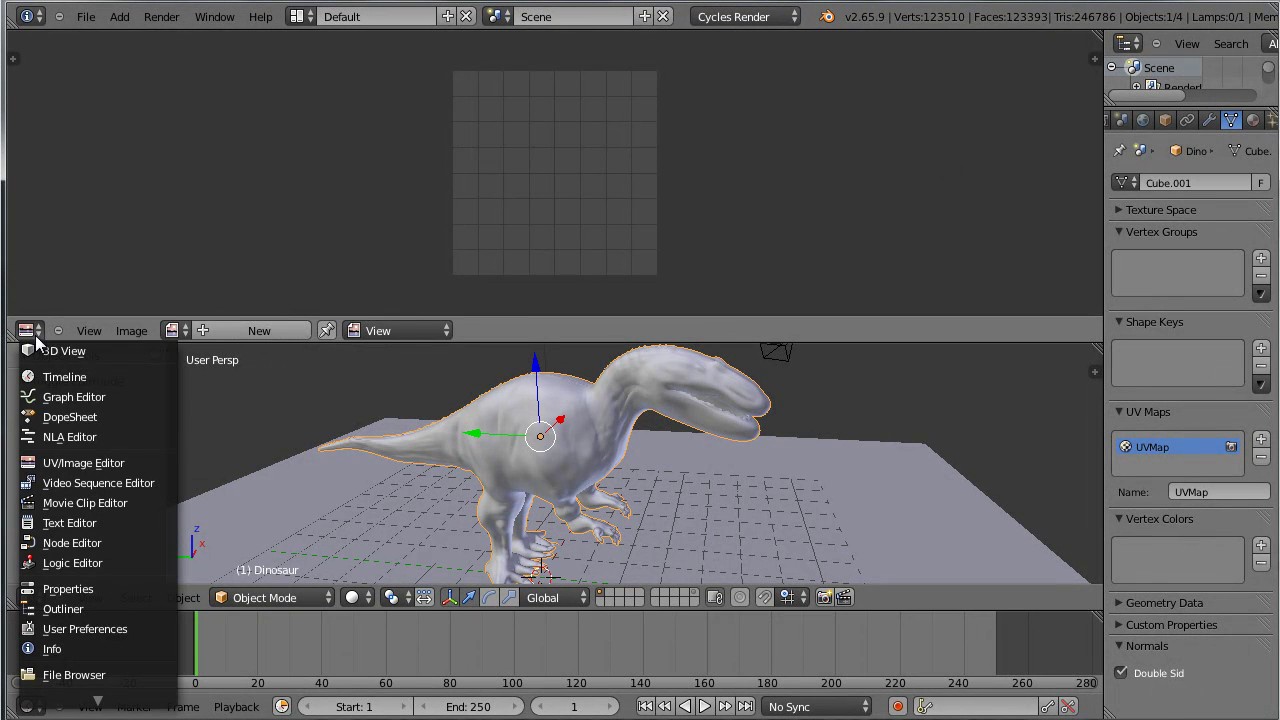
pyautogui.click(128, 542)
pyautogui.scroll(5, 454, 221)
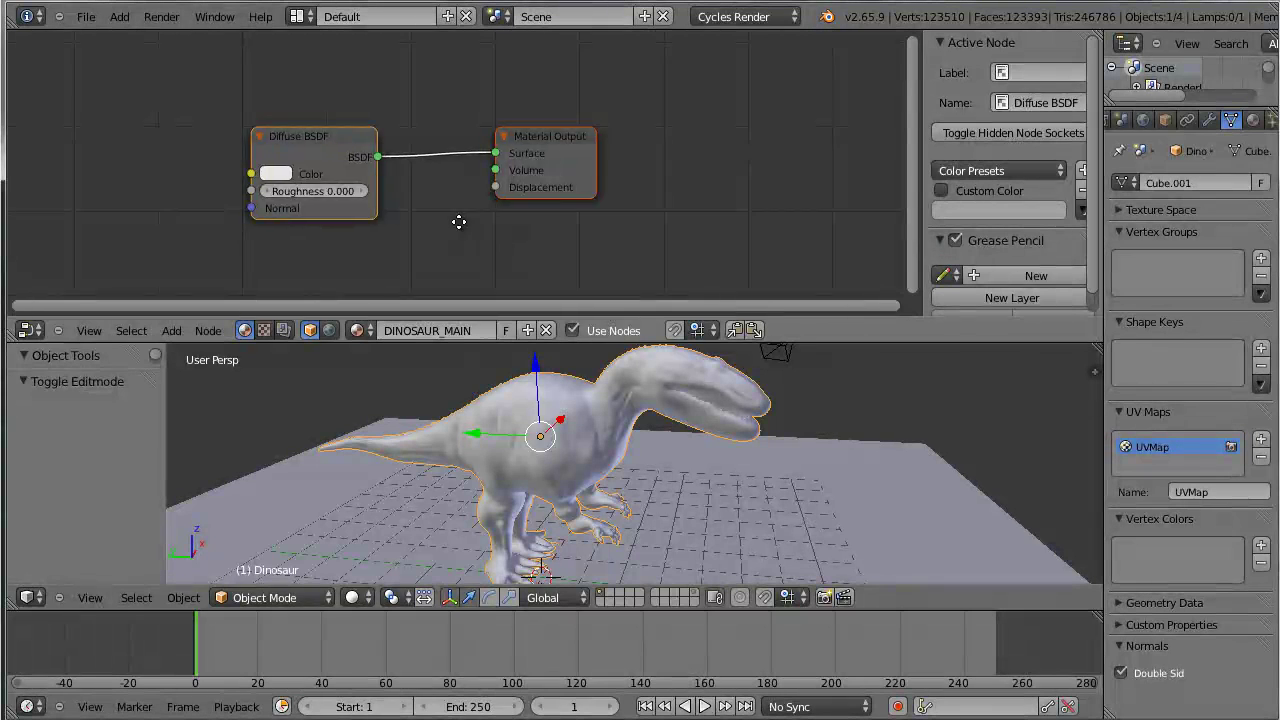
# Move the Diffuse BSDF node away from the Material Output and add a Glossy BSDF node below it.
pyautogui.click(534, 149)
pyautogui.moveTo(534, 149); pyautogui.dragTo(458, 66)
pyautogui.scroll(-2, 528, 240)
pyautogui.scroll(-1, 508, 220)
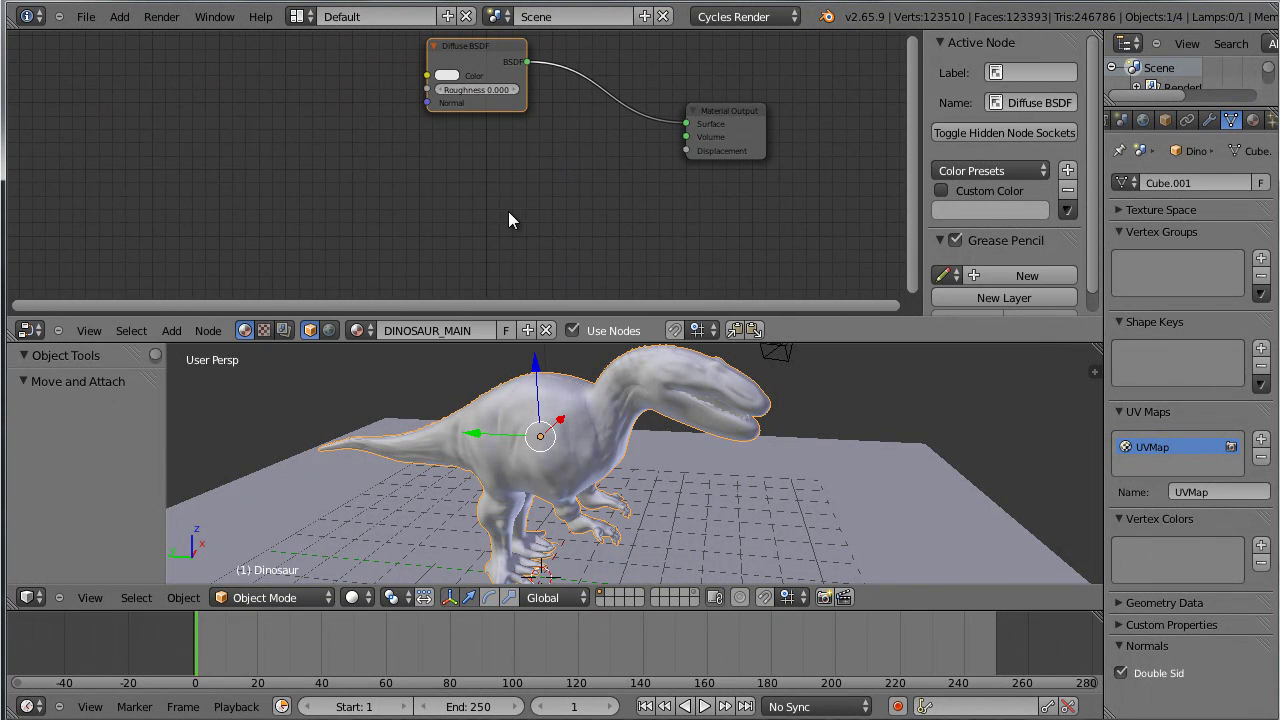
pyautogui.hotkey('shift', 'a')
pyautogui.moveTo(478, 282)
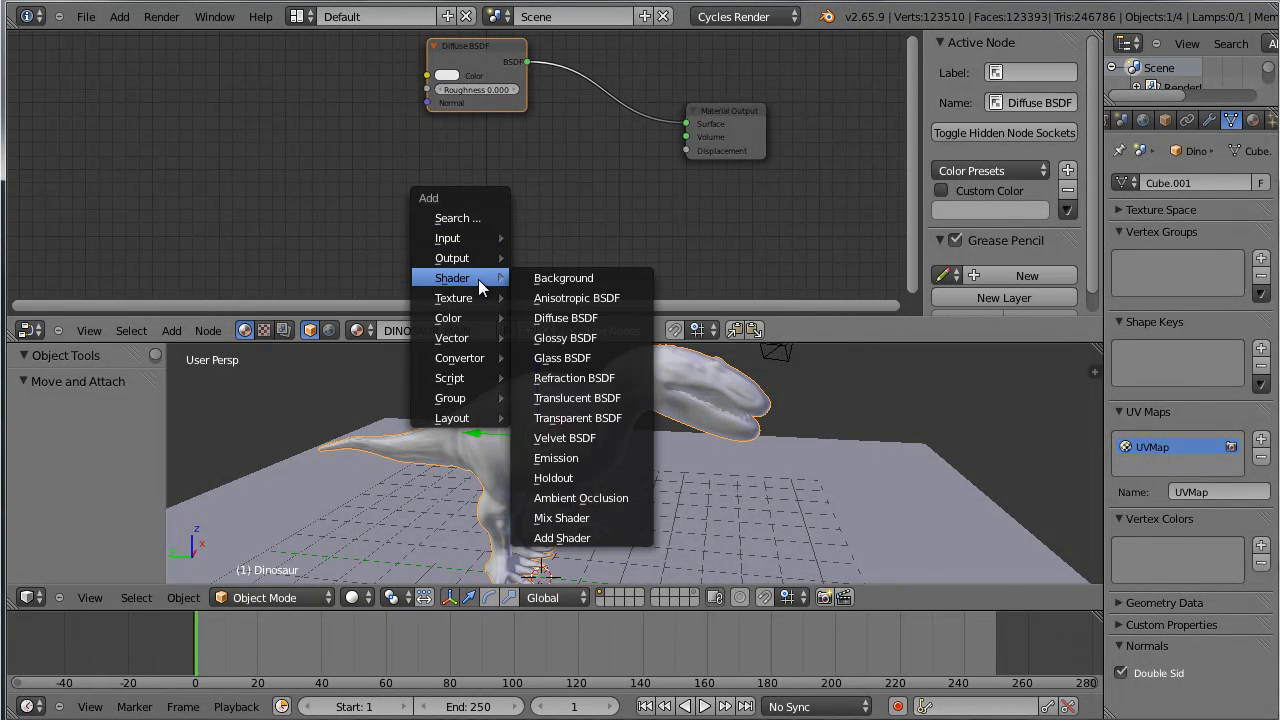
pyautogui.click(603, 337)
pyautogui.click(533, 181)
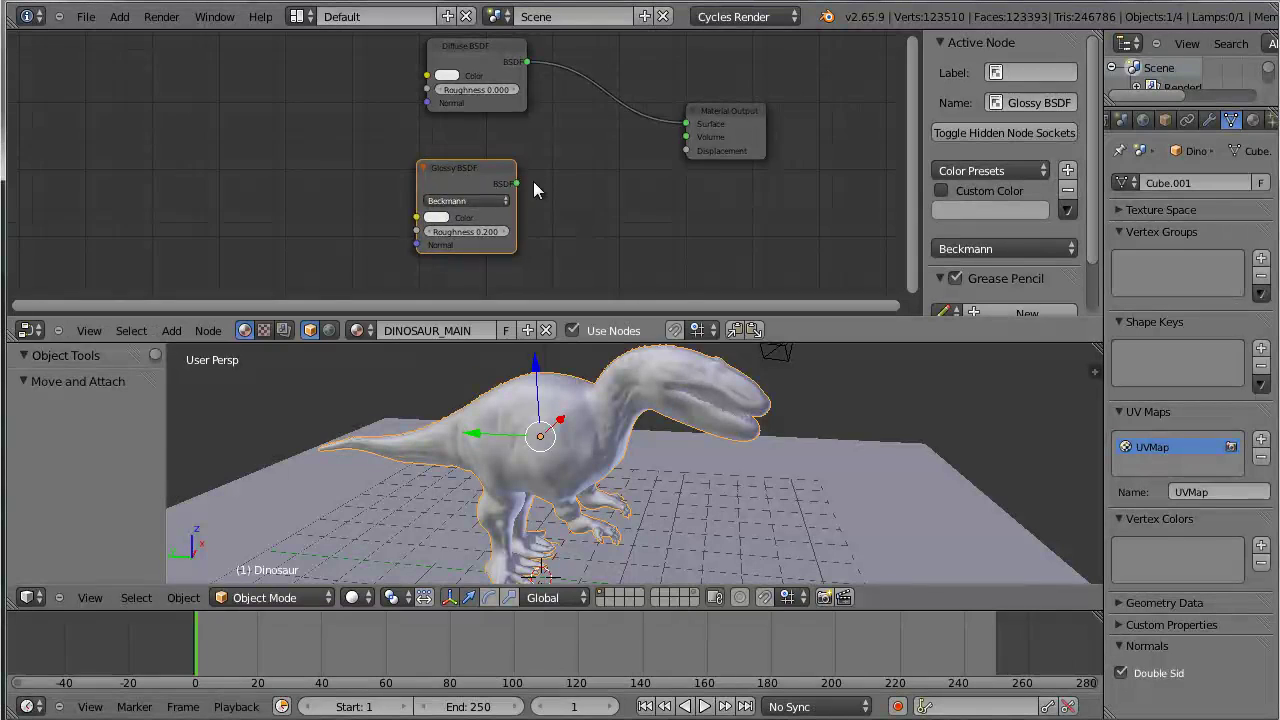
# Insert a Mix Shader between the Diffuse BSDF and Material Output, and link the Glossy BSDF to its second shader input.
pyautogui.hotkey('shift', 'a')
pyautogui.moveTo(620, 175)
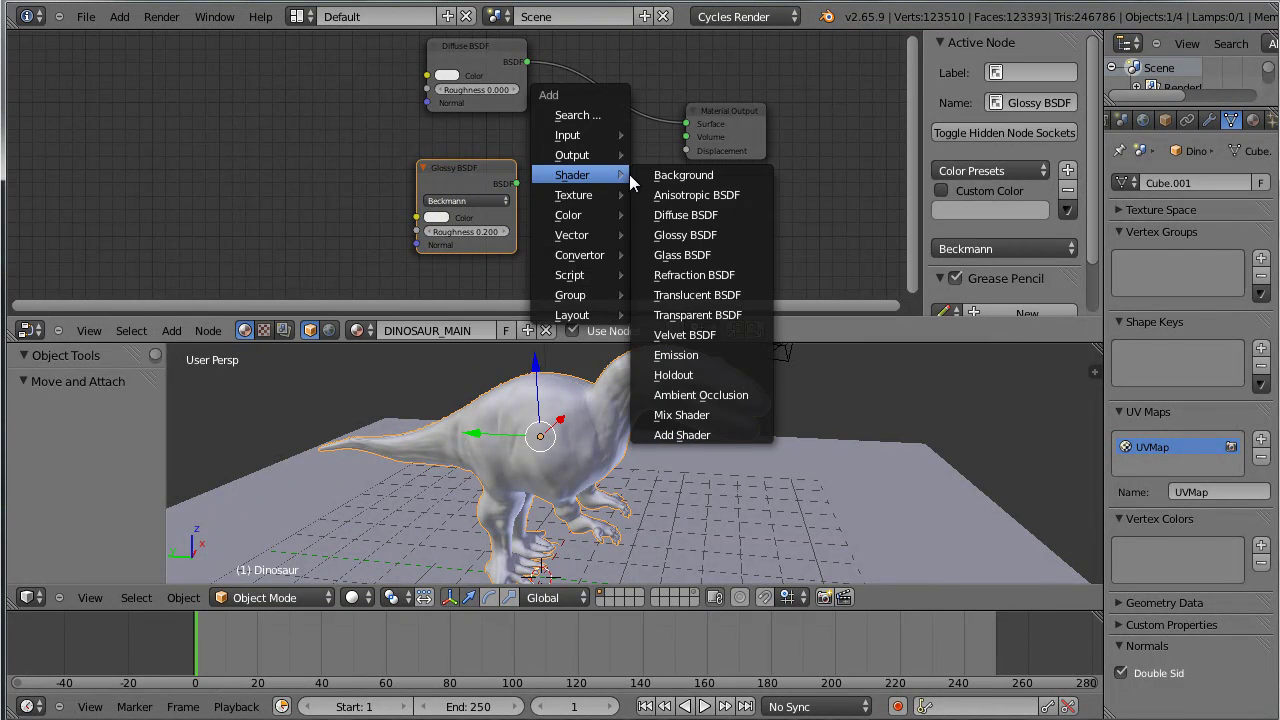
pyautogui.click(694, 414)
pyautogui.scroll(-2, 754, 283)
pyautogui.click(591, 123)
pyautogui.moveTo(655, 130); pyautogui.dragTo(780, 107)
pyautogui.scroll(2, 578, 184)
pyautogui.moveTo(519, 186); pyautogui.dragTo(568, 171)
pyautogui.scroll(-2, 568, 171)
# Add an Image Texture node before the shaders and load skin_diffuse_2.png into it.
pyautogui.hscroll(-4, 459, 174)
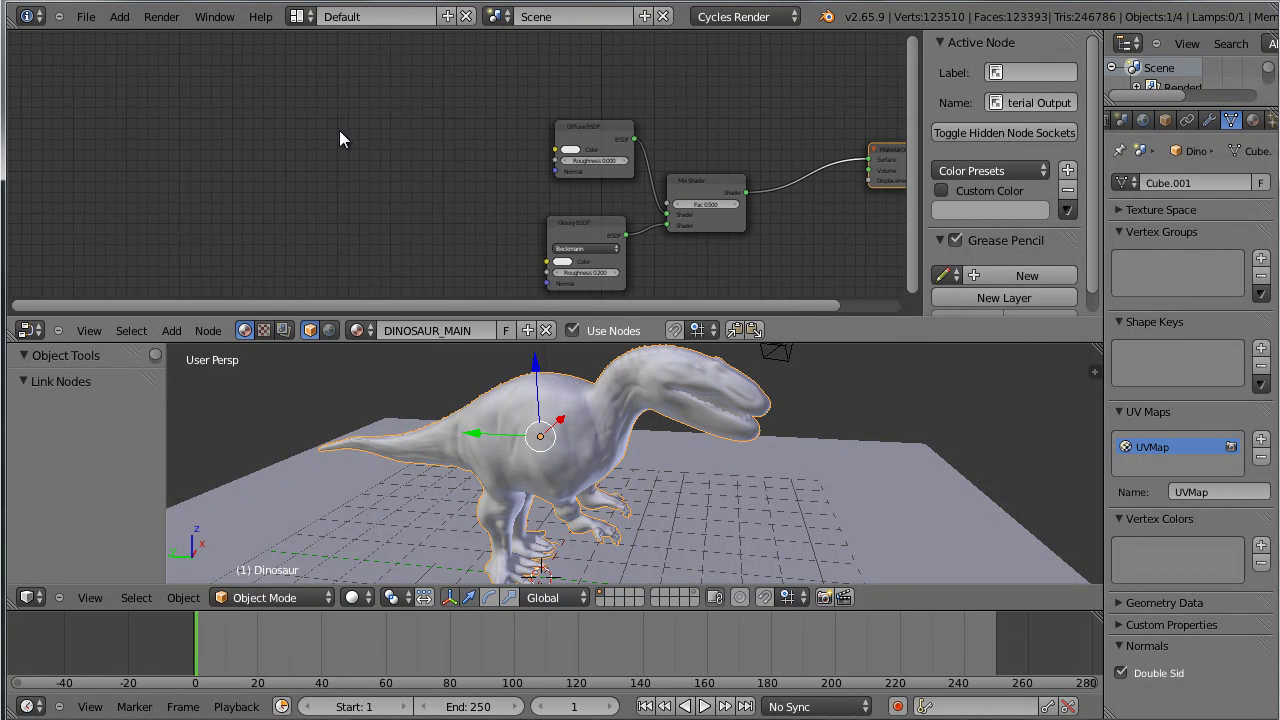
pyautogui.hotkey('shift', 'a')
pyautogui.moveTo(290, 162)
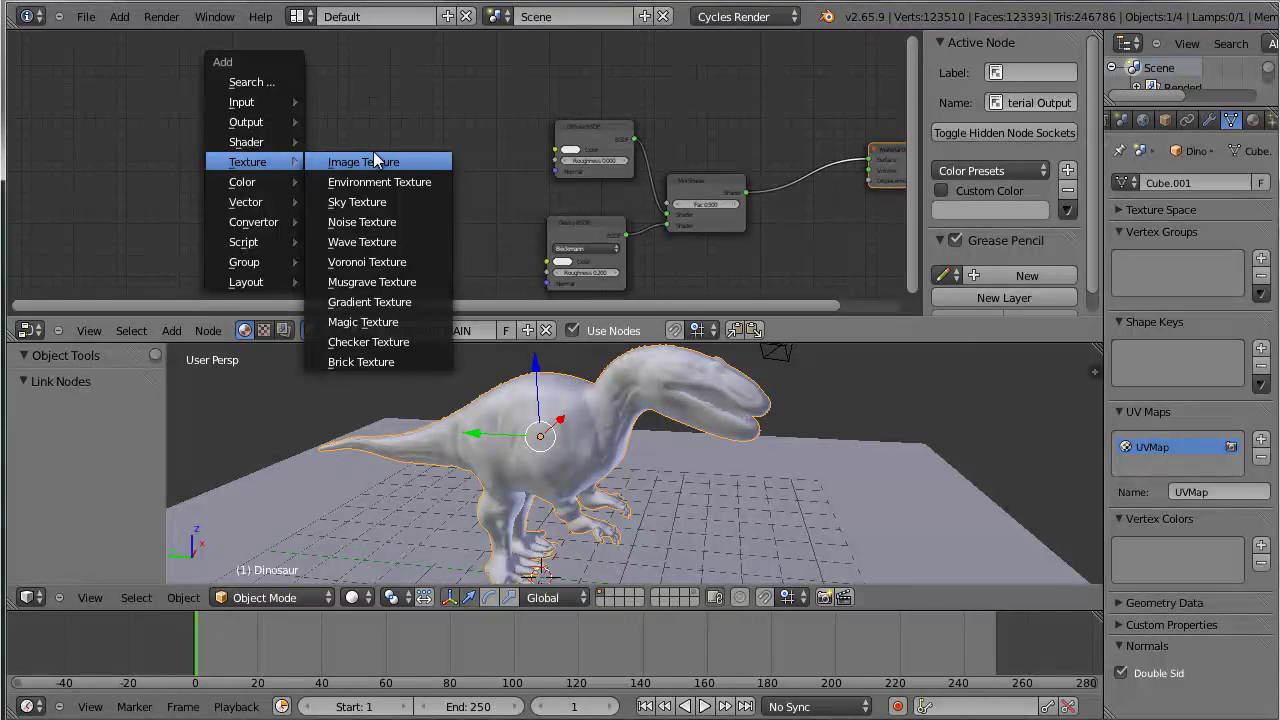
pyautogui.click(375, 160)
pyautogui.click(400, 172)
pyautogui.click(385, 167)
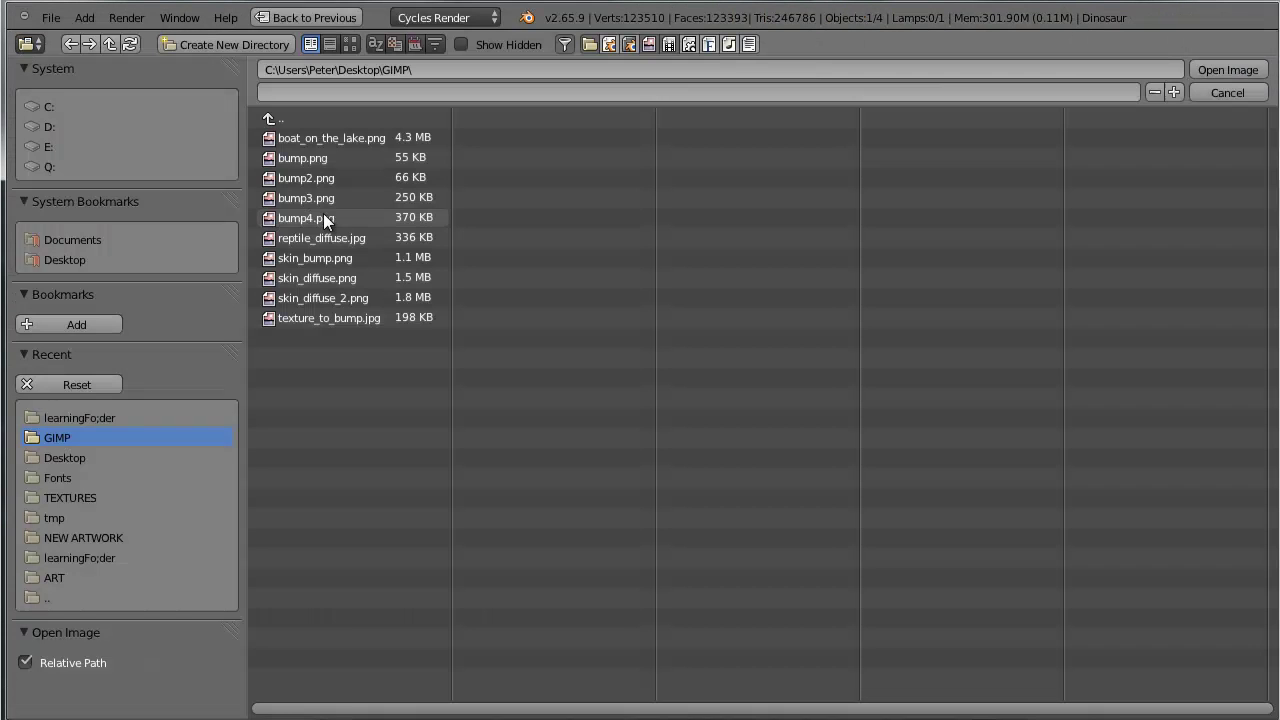
pyautogui.click(331, 296)
pyautogui.click(1238, 68)
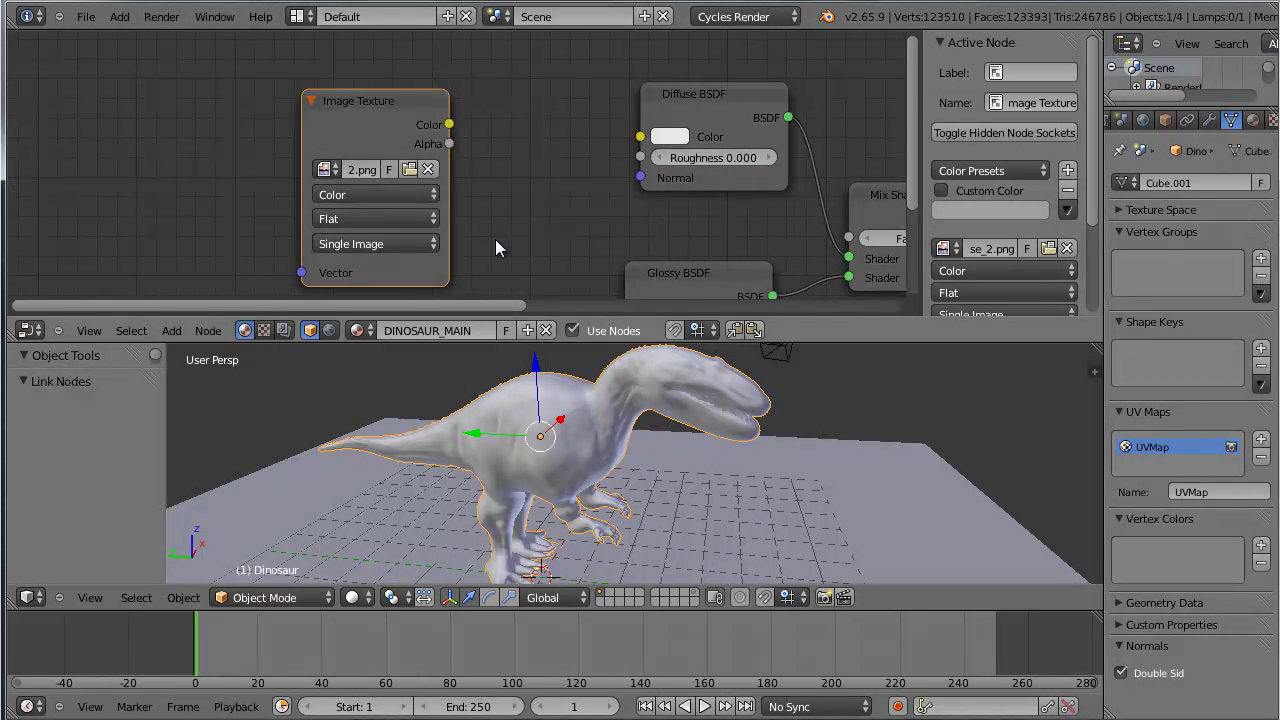
# Link the Image Texture's Color output to the Color inputs of both the Diffuse BSDF and Glossy BSDF.
pyautogui.scroll(-1, 469, 150)
pyautogui.moveTo(449, 131); pyautogui.dragTo(613, 141)
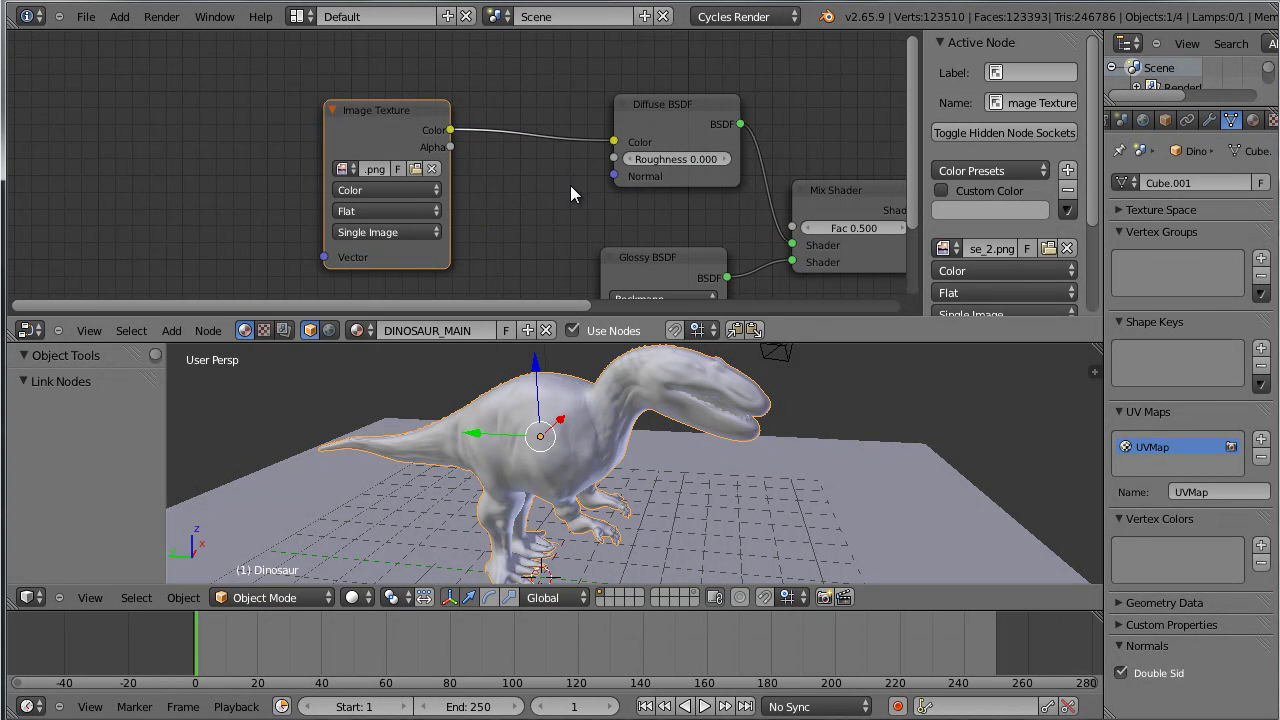
pyautogui.scroll(-2, 568, 137)
pyautogui.moveTo(447, 52); pyautogui.dragTo(591, 235)
pyautogui.scroll(-2, 640, 246)
pyautogui.scroll(1, 668, 262)
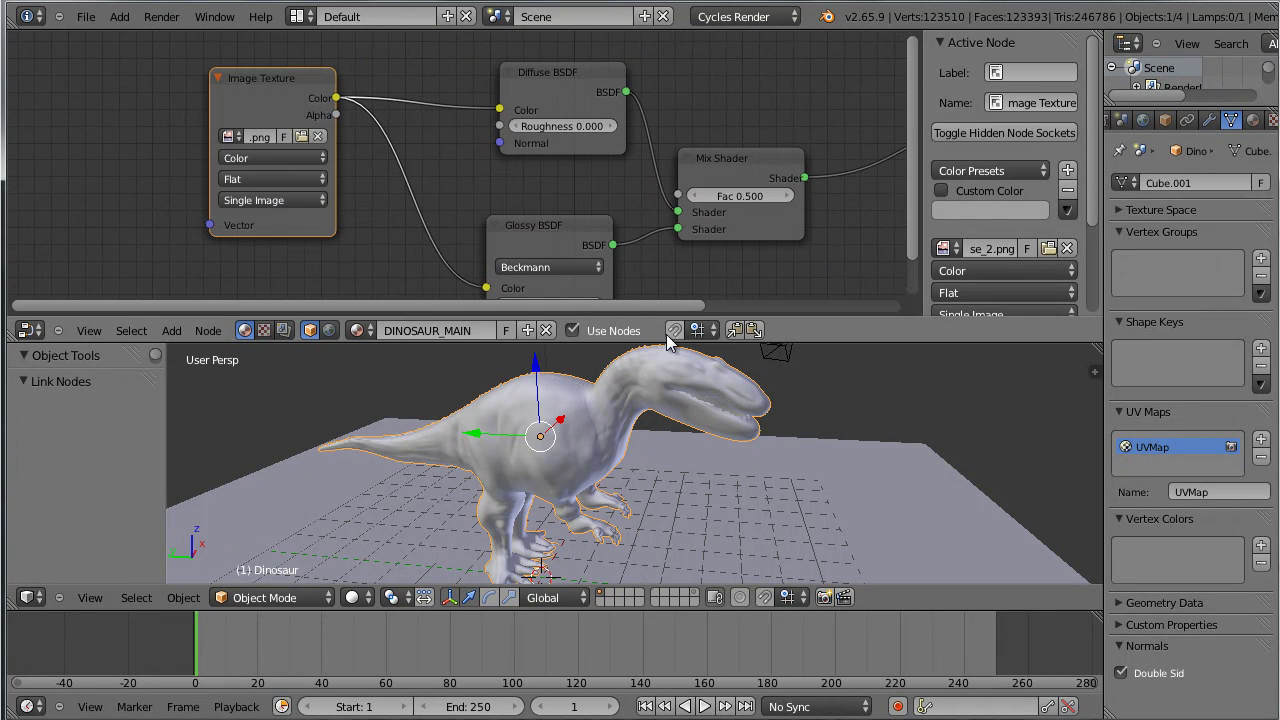
# Switch the 3D view to Rendered shading and frame the textured dinosaur.
pyautogui.click(360, 597)
pyautogui.click(419, 471)
pyautogui.moveTo(571, 523); pyautogui.dragTo(610, 497)
pyautogui.scroll(3, 609, 498)
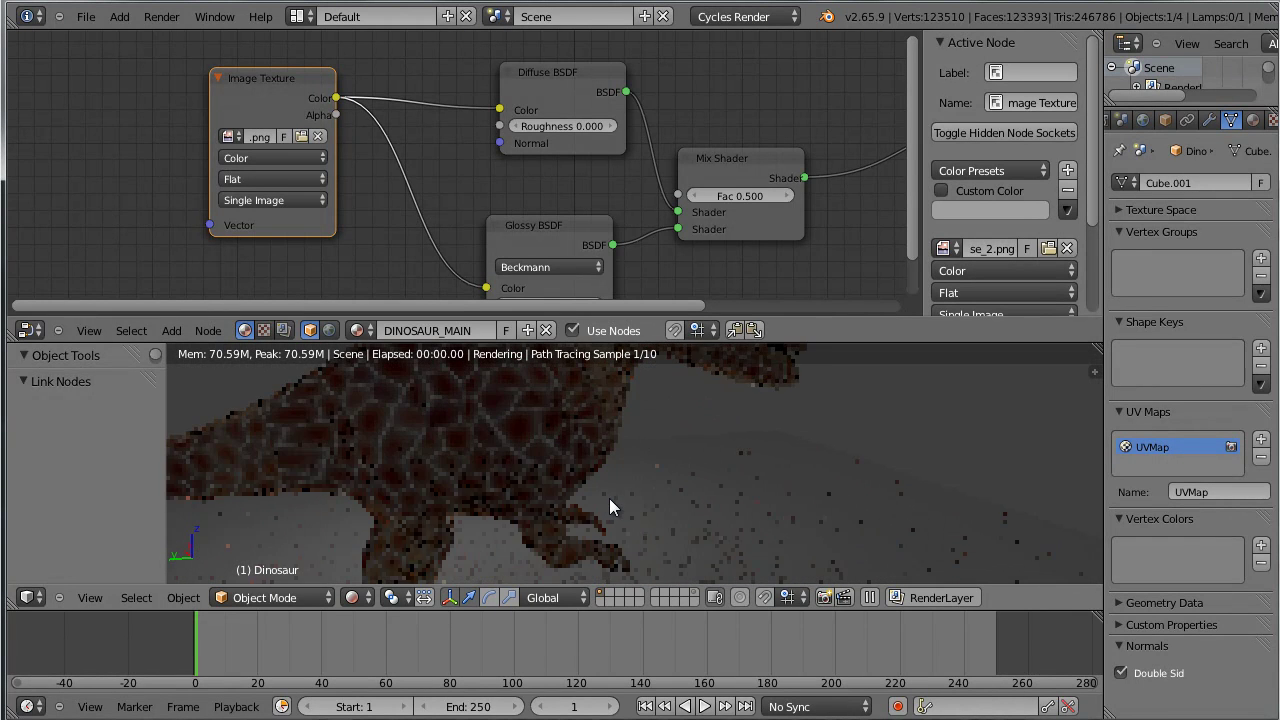
pyautogui.scroll(-2, 575, 495)
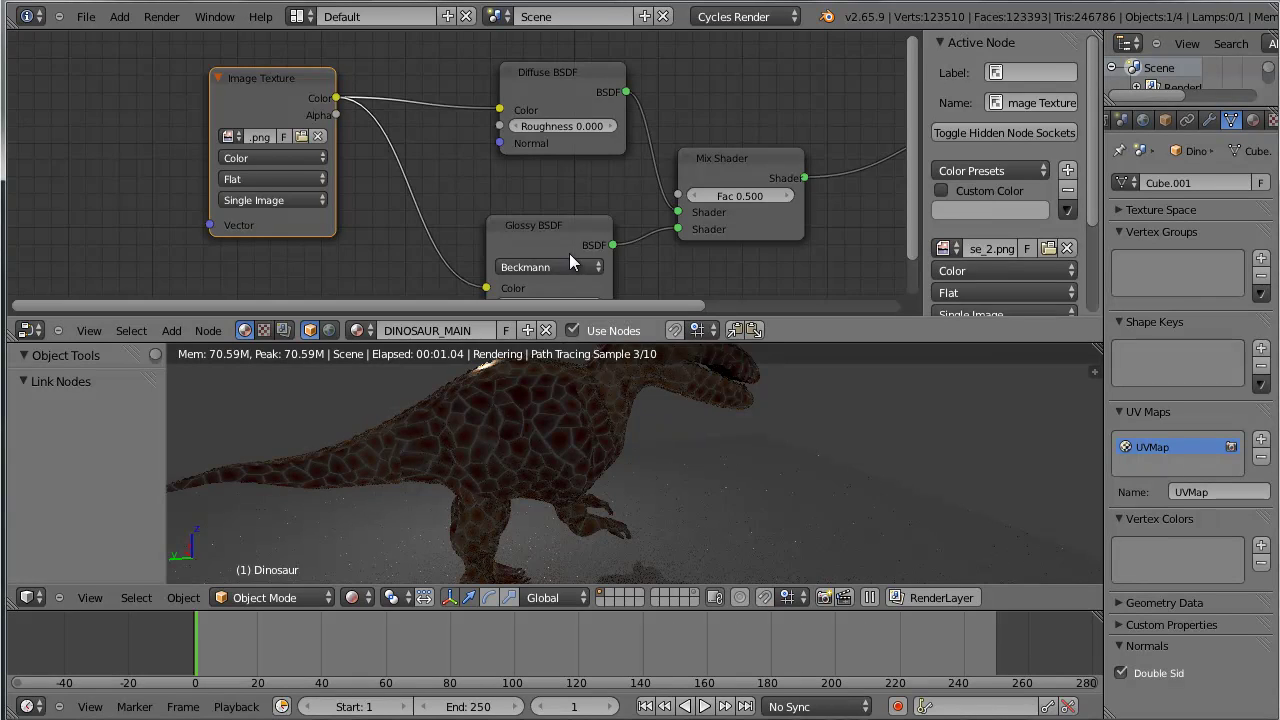
# Raise the Glossy BSDF node slightly and lower the Mix Shader factor to 0.236.
pyautogui.moveTo(562, 233); pyautogui.dragTo(551, 198)
pyautogui.scroll(1, 598, 225)
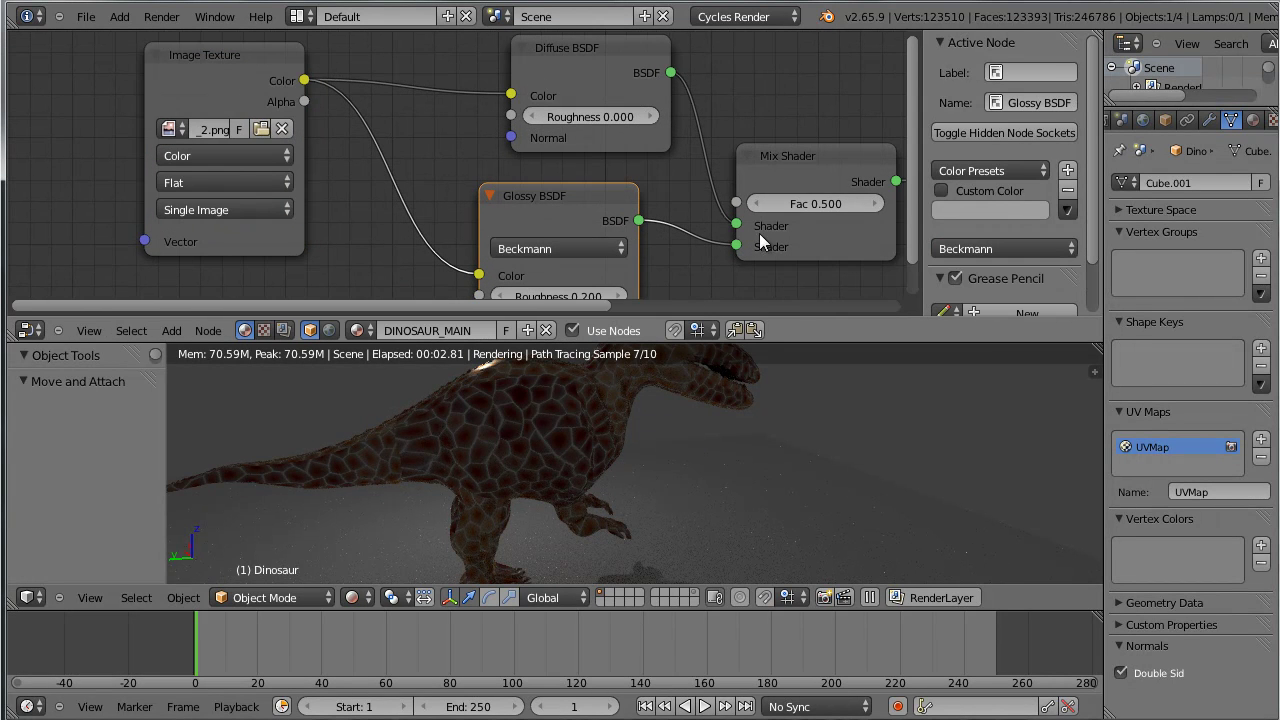
pyautogui.moveTo(833, 202); pyautogui.dragTo(752, 215)
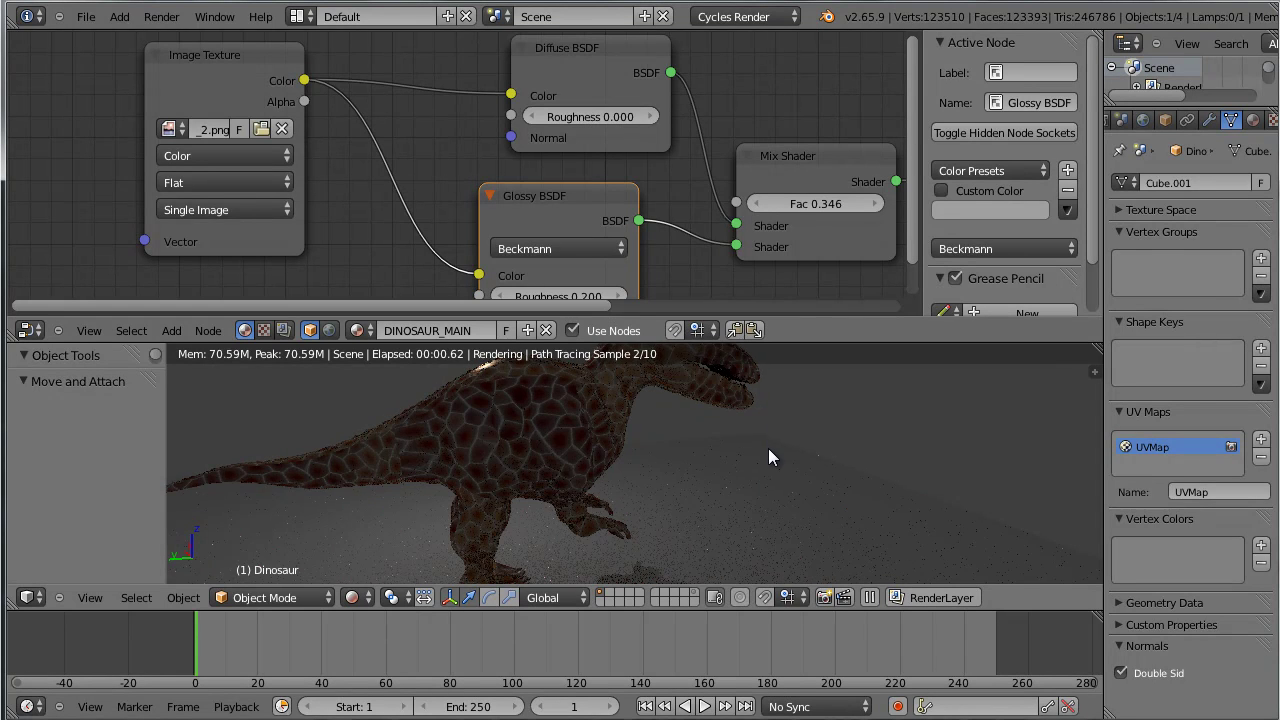
pyautogui.moveTo(810, 204); pyautogui.dragTo(768, 210)
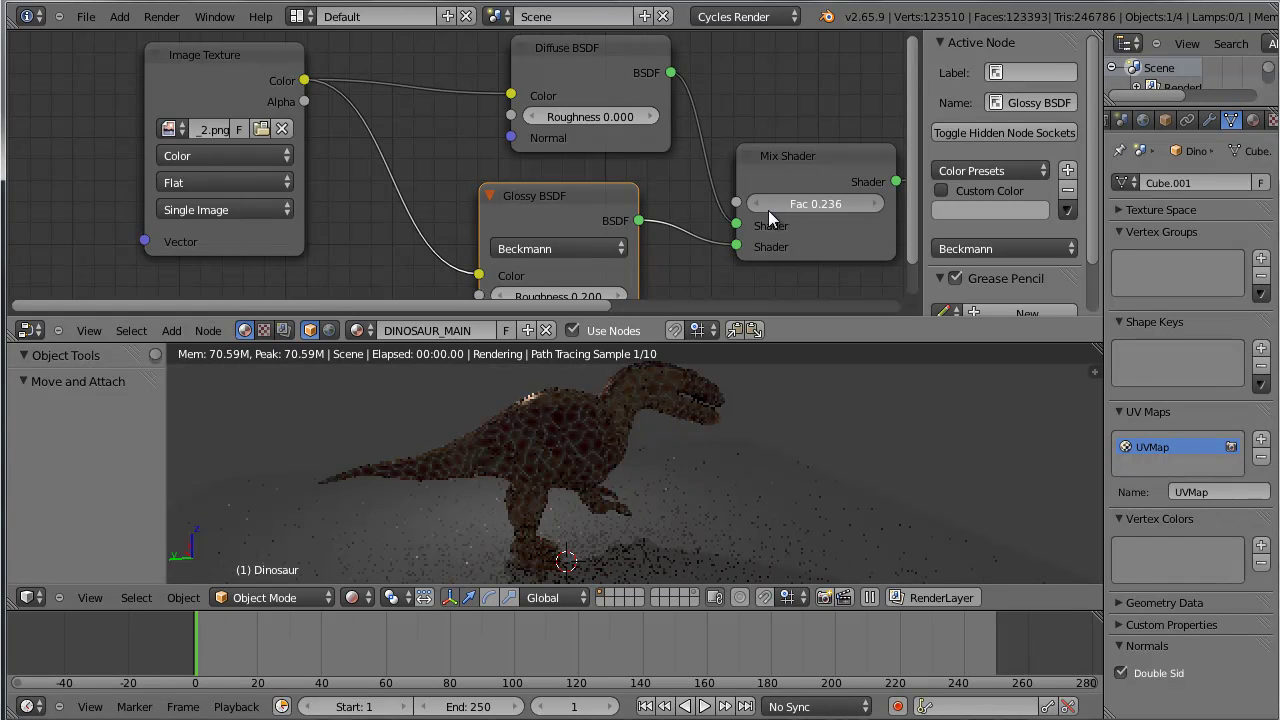
pyautogui.moveTo(810, 460); pyautogui.dragTo(751, 462)
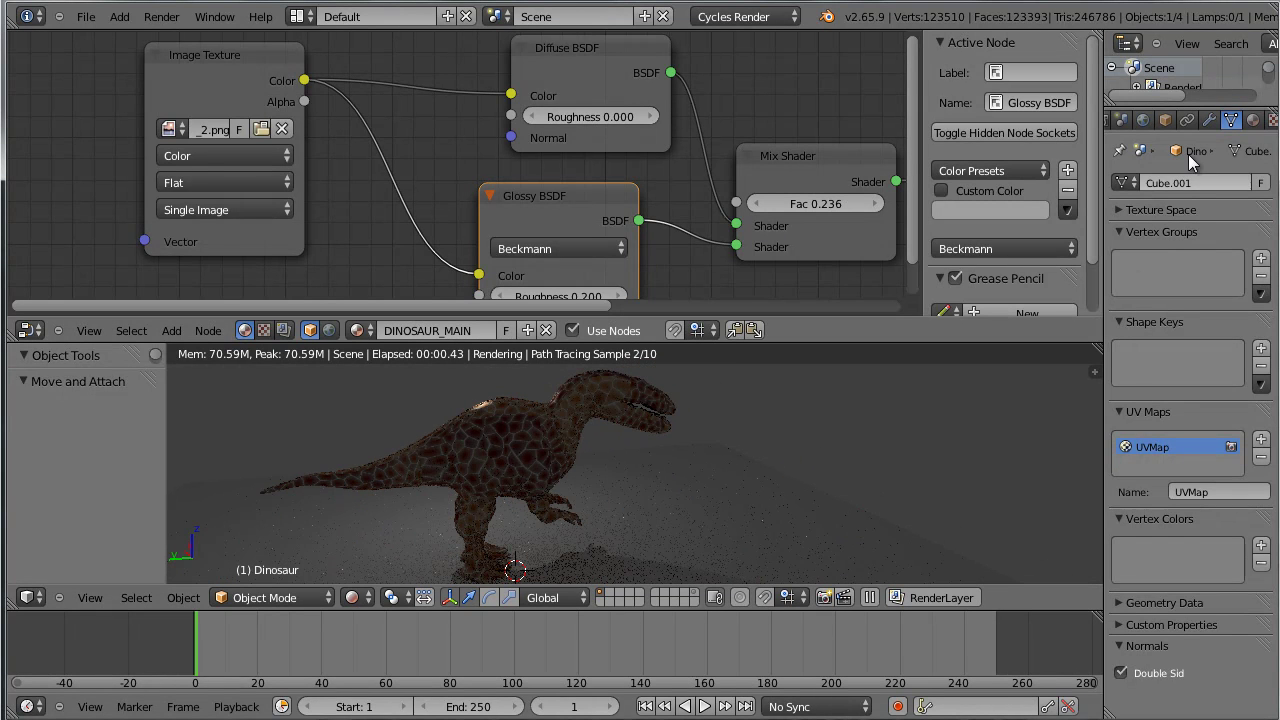
# Enlarge the Outliner to select the Lamp, change it to a Sun and enable nodes for it.
pyautogui.moveTo(1183, 97); pyautogui.dragTo(1183, 220)
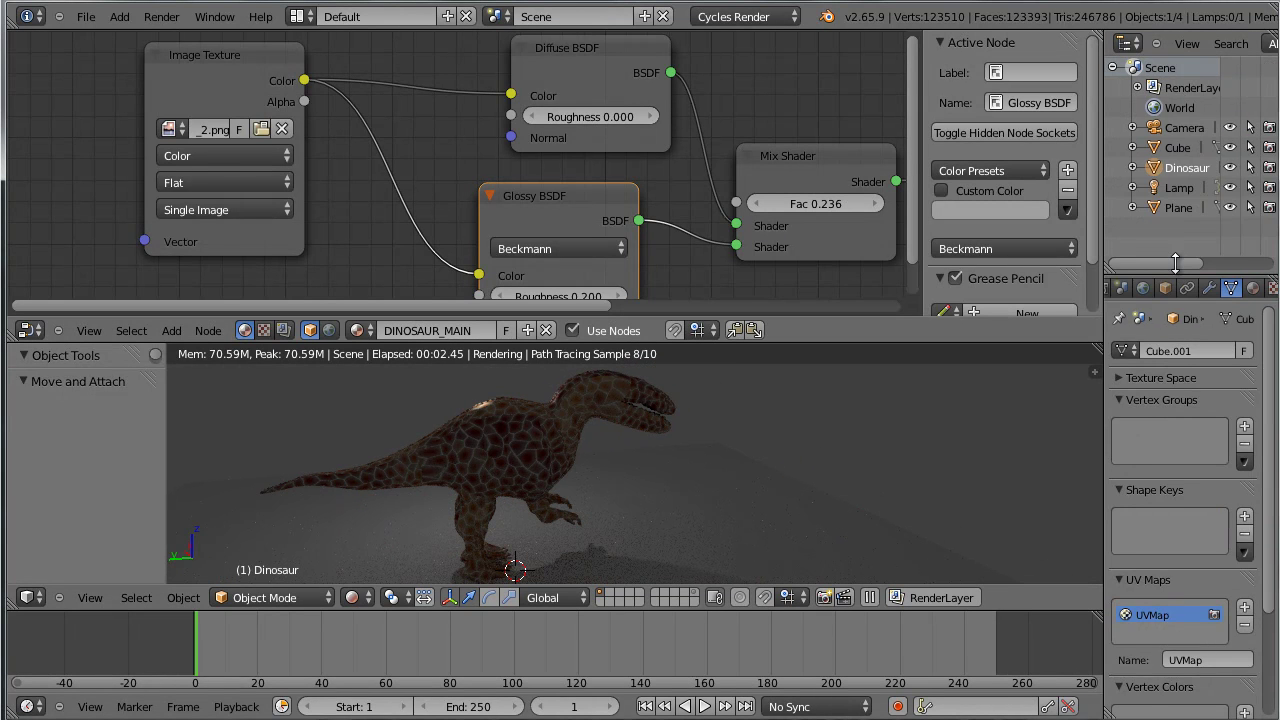
pyautogui.click(1178, 190)
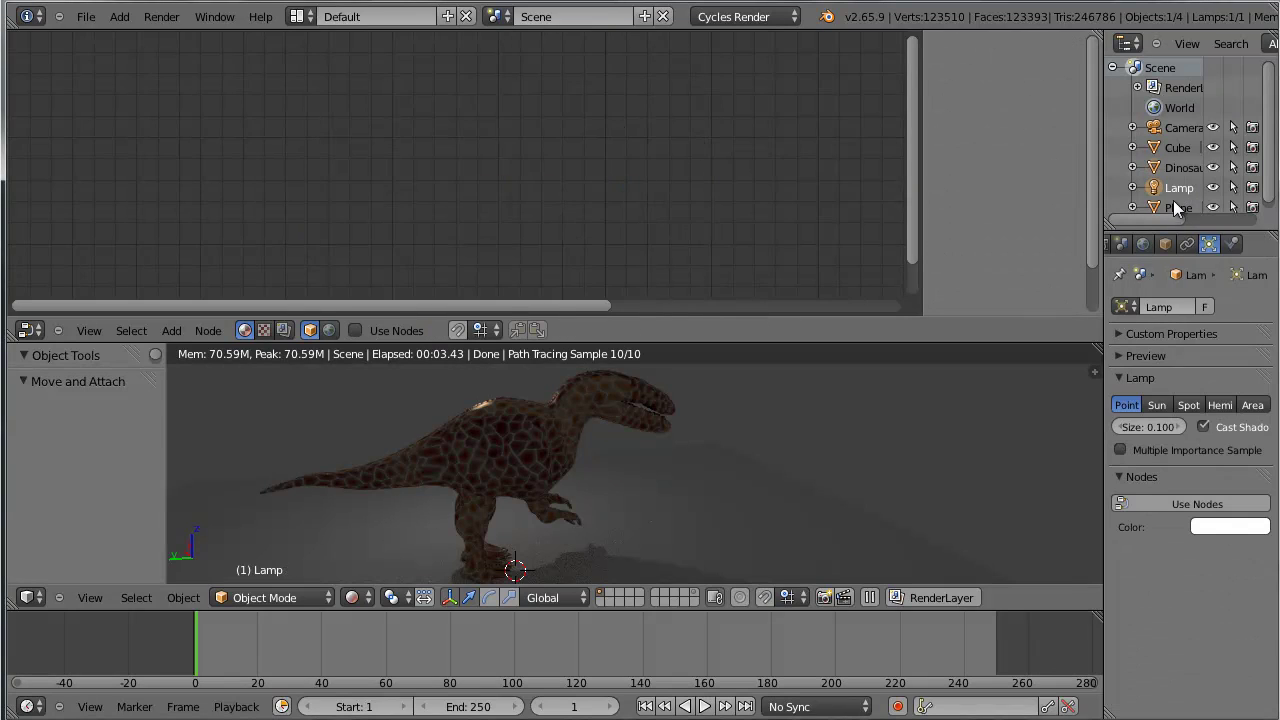
pyautogui.click(1161, 401)
pyautogui.moveTo(713, 470); pyautogui.dragTo(643, 485)
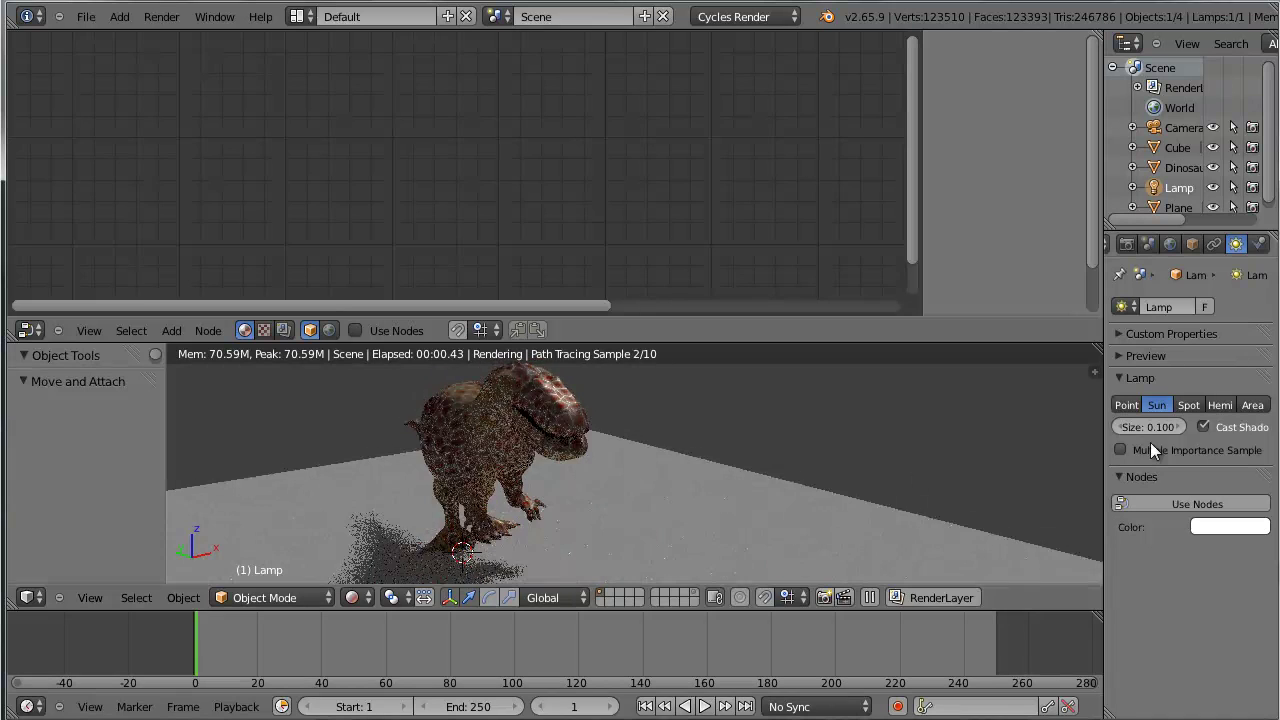
pyautogui.click(1226, 504)
pyautogui.moveTo(627, 504); pyautogui.dragTo(749, 489)
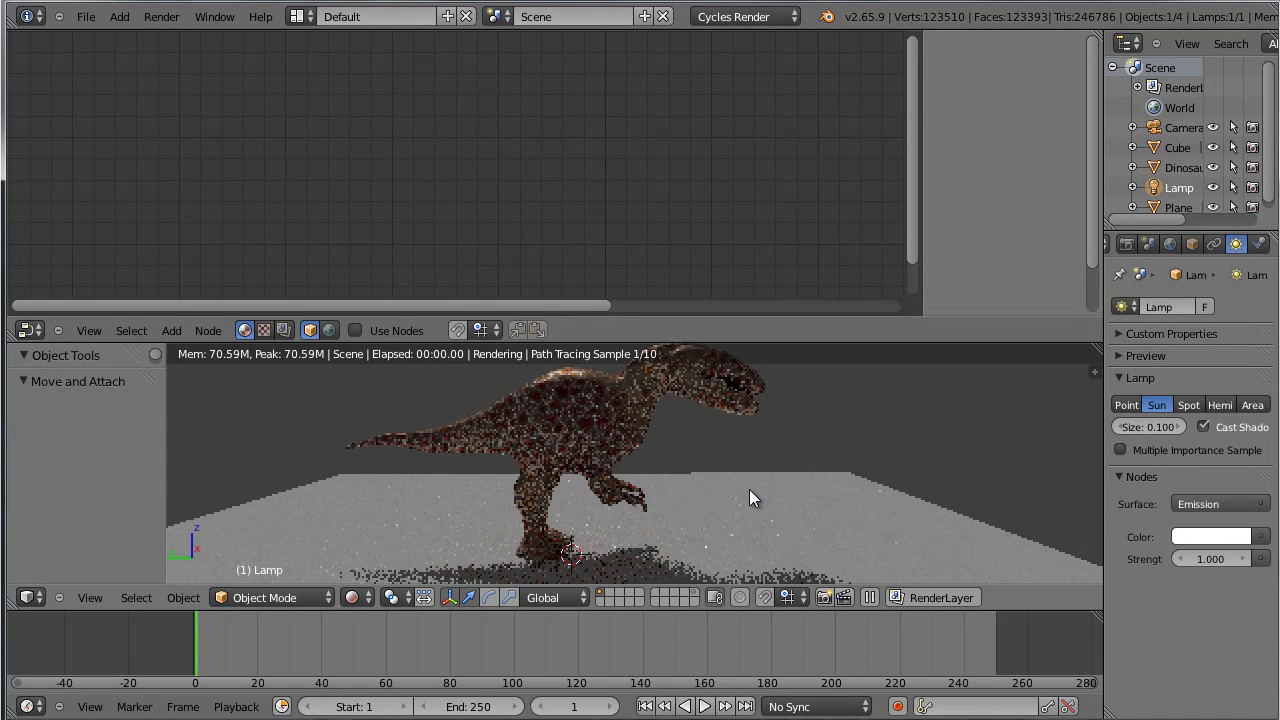
# Maximize the rendered 3D view to examine the skin texture around the dinosaur, and restore the layout.
pyautogui.hotkey('ctrl', 'Up')
pyautogui.scroll(4, 763, 475)
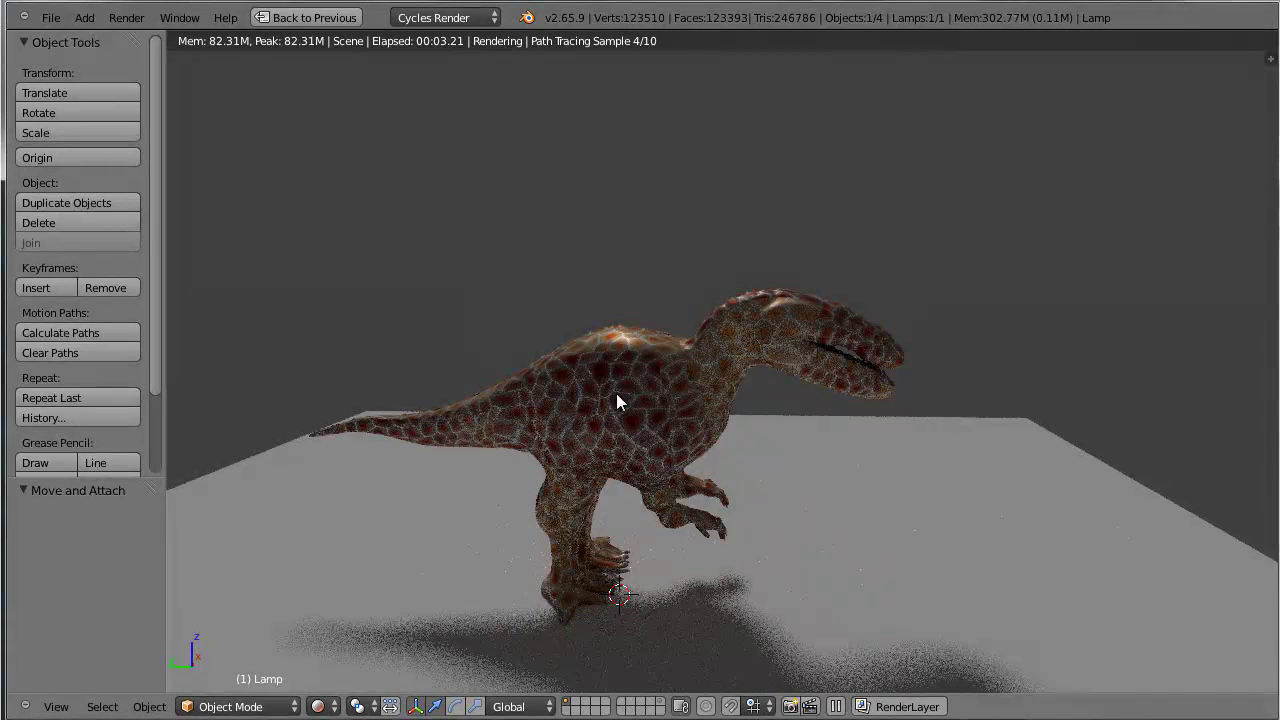
pyautogui.moveTo(753, 513)
pyautogui.mouseDown()
pyautogui.moveTo(671, 528)
pyautogui.moveTo(582, 512)
pyautogui.moveTo(707, 538)
pyautogui.moveTo(603, 516)
pyautogui.mouseUp()
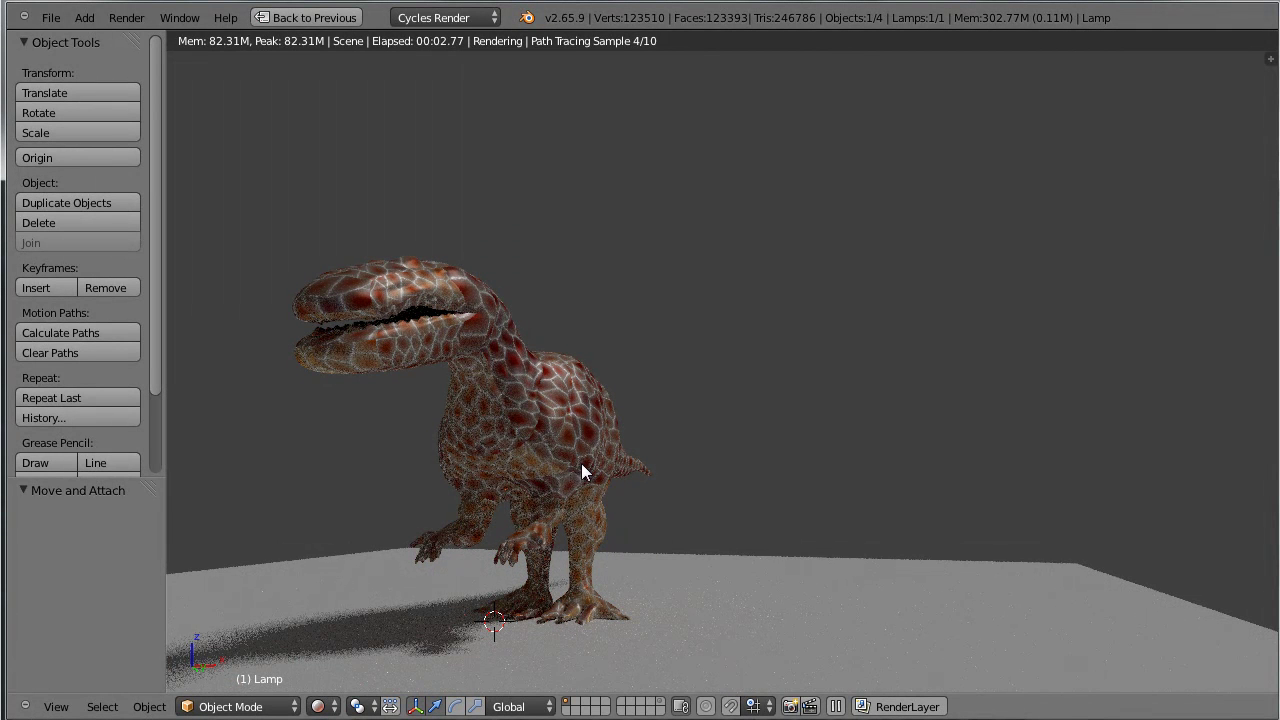
pyautogui.moveTo(603, 486)
pyautogui.mouseDown()
pyautogui.moveTo(718, 454)
pyautogui.moveTo(750, 466)
pyautogui.moveTo(595, 492)
pyautogui.mouseUp()
pyautogui.scroll(5, 677, 502)
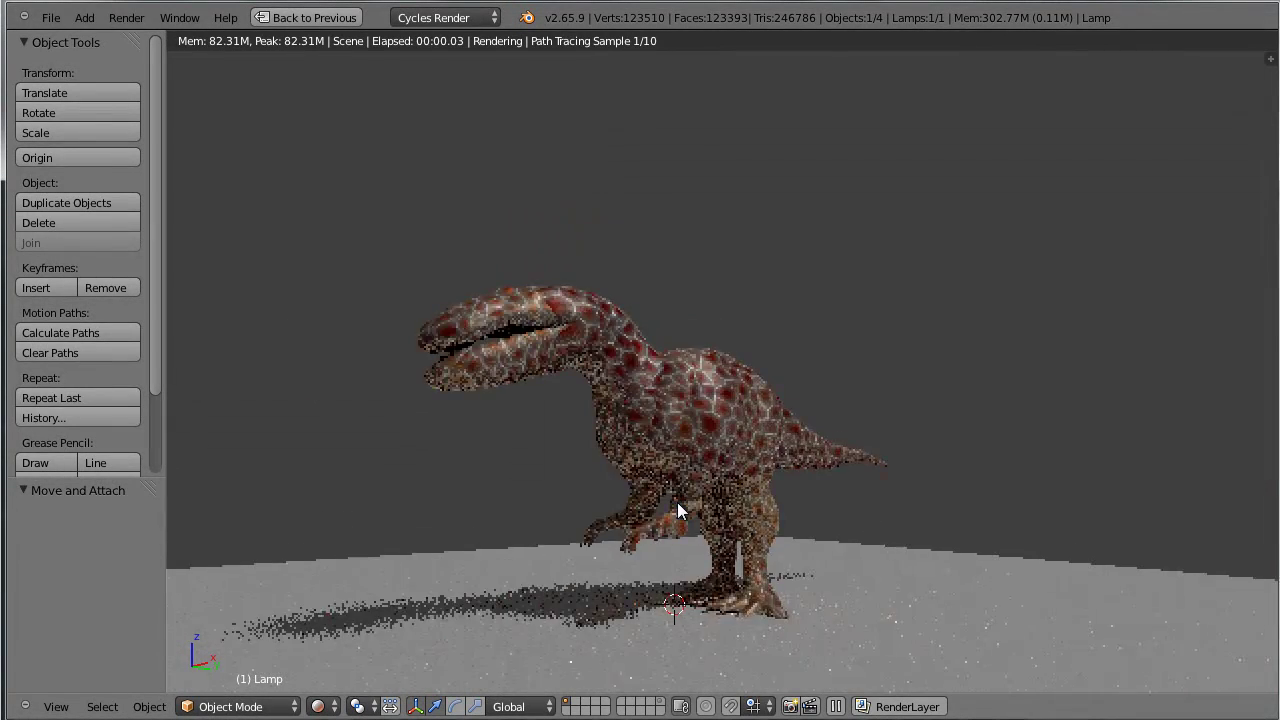
pyautogui.moveTo(677, 535); pyautogui.dragTo(703, 403)
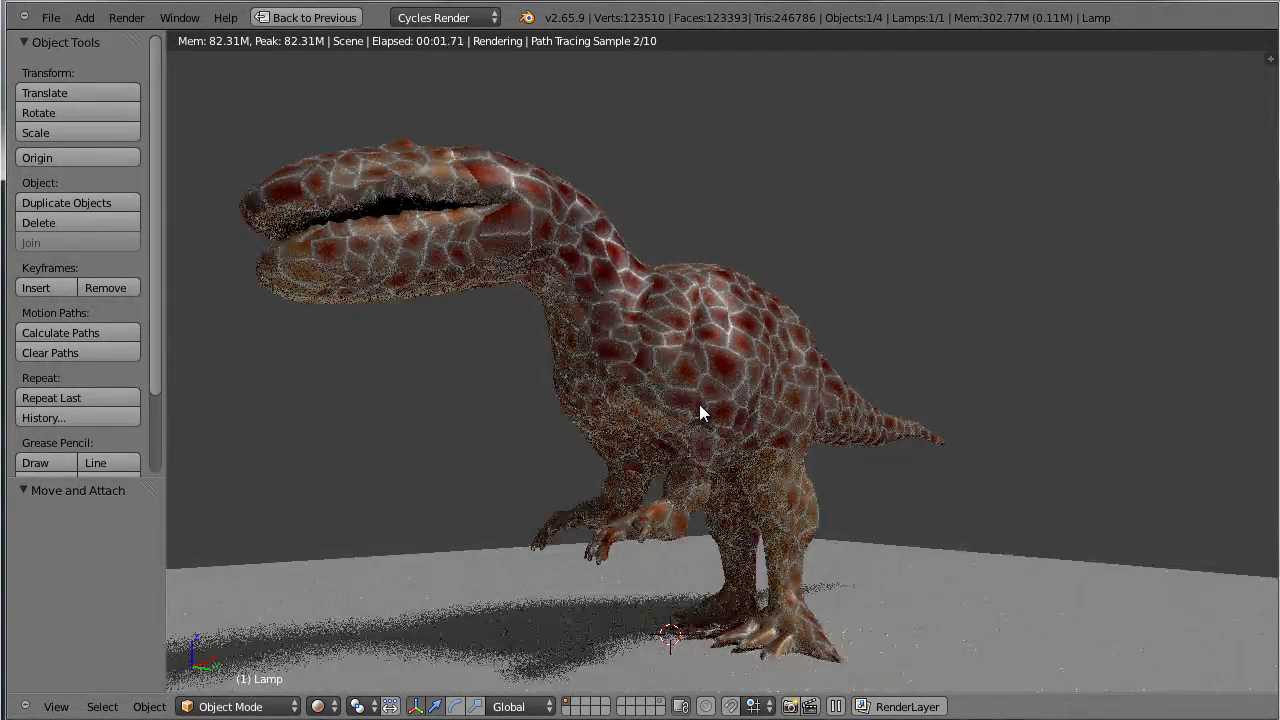
pyautogui.hotkey('ctrl', 'Up')
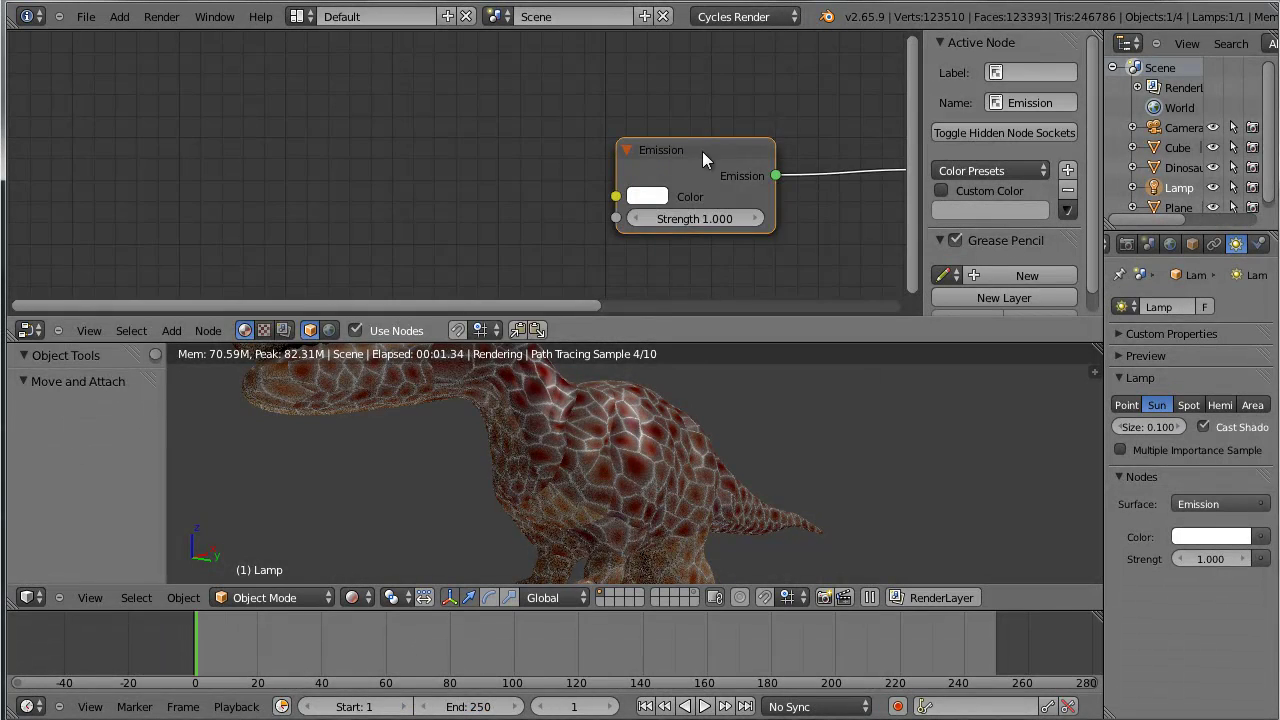
# Select the dinosaur to return to its material nodes and add a second Image Texture node.
pyautogui.moveTo(702, 151); pyautogui.dragTo(500, 158)
pyautogui.scroll(-3, 661, 234)
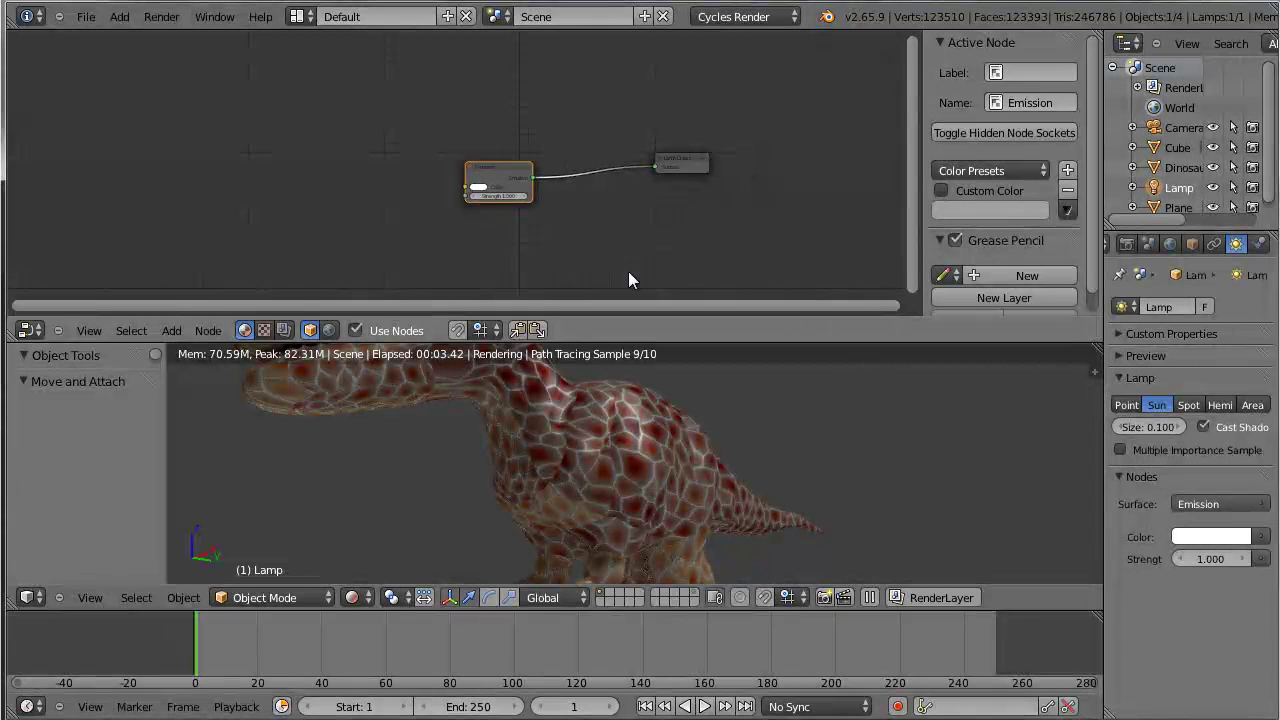
pyautogui.rightClick(676, 428)
pyautogui.moveTo(602, 250); pyautogui.dragTo(568, 197)
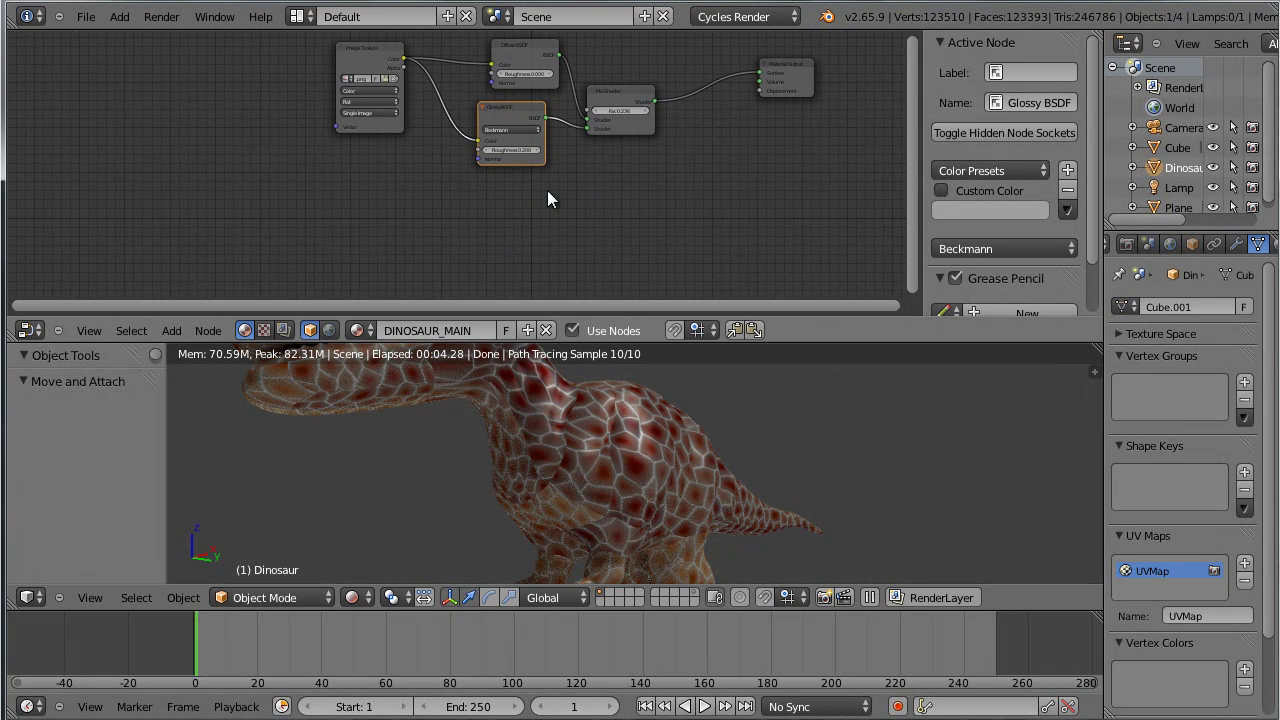
pyautogui.hotkey('shift', 'a')
pyautogui.moveTo(350, 211)
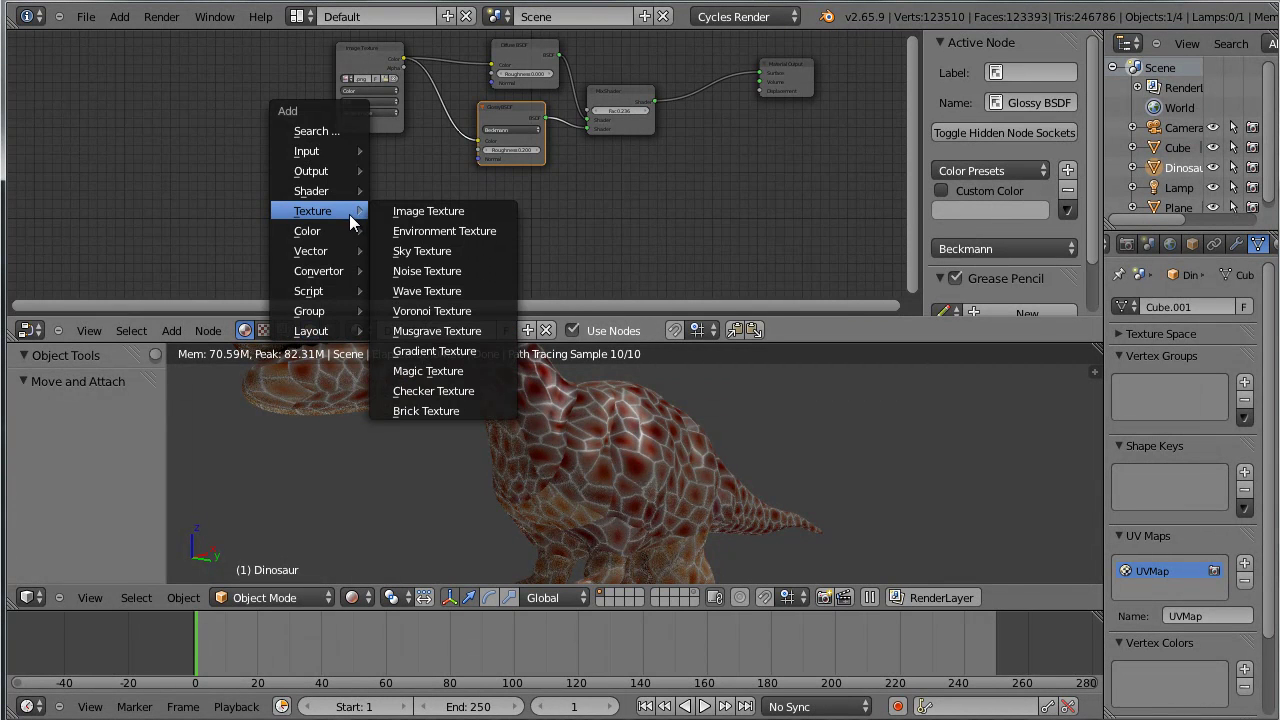
pyautogui.click(462, 210)
pyautogui.click(480, 212)
# Load skin_bump.png from the GIMP folder into the new Image Texture node.
pyautogui.click(500, 217)
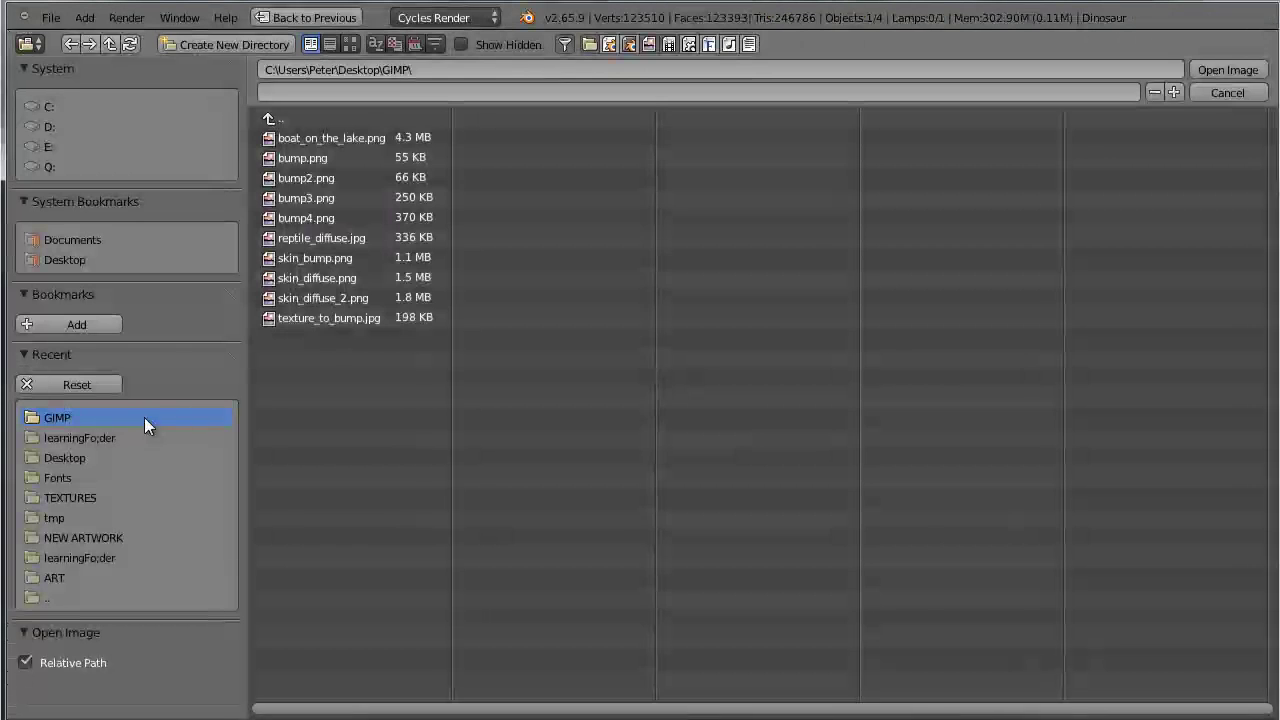
pyautogui.click(352, 259)
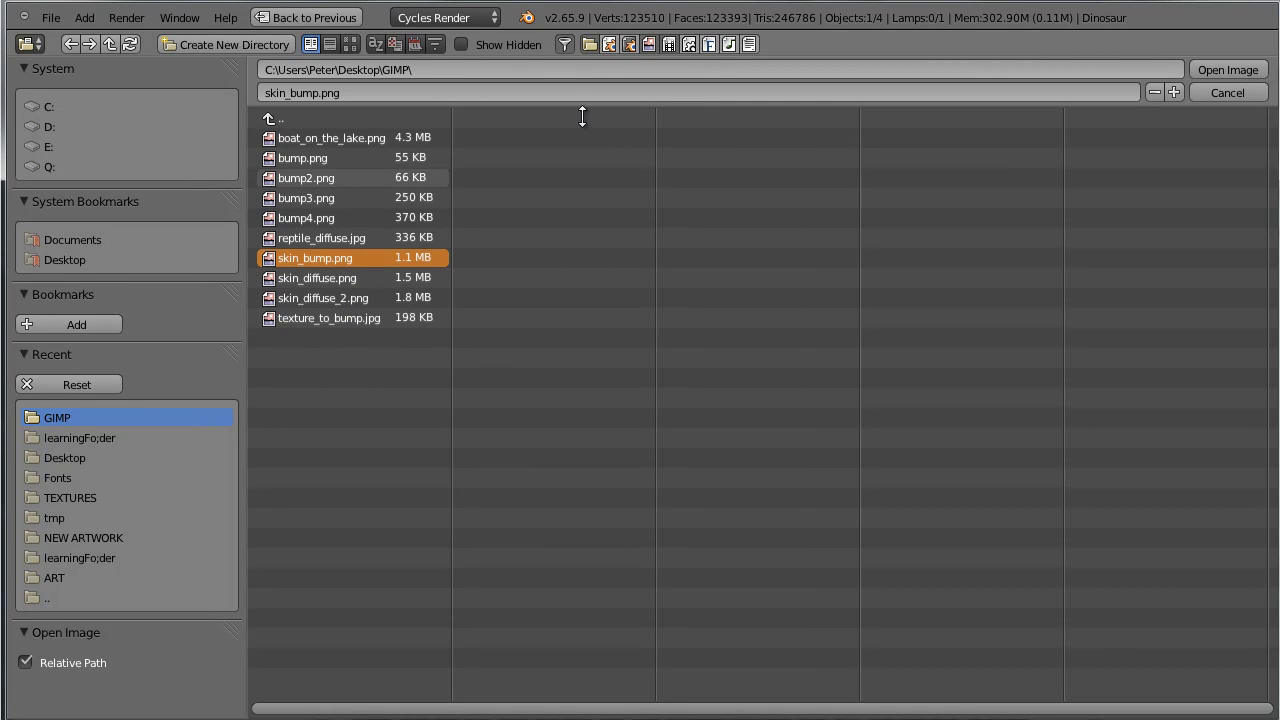
pyautogui.click(1244, 72)
# Connect the bump texture's Color output to the Displacement input of the Material Output node and inspect the dinosaur.
pyautogui.press('Home')
pyautogui.moveTo(690, 102); pyautogui.dragTo(735, 154)
pyautogui.scroll(2, 555, 161)
pyautogui.moveTo(356, 195); pyautogui.dragTo(779, 97)
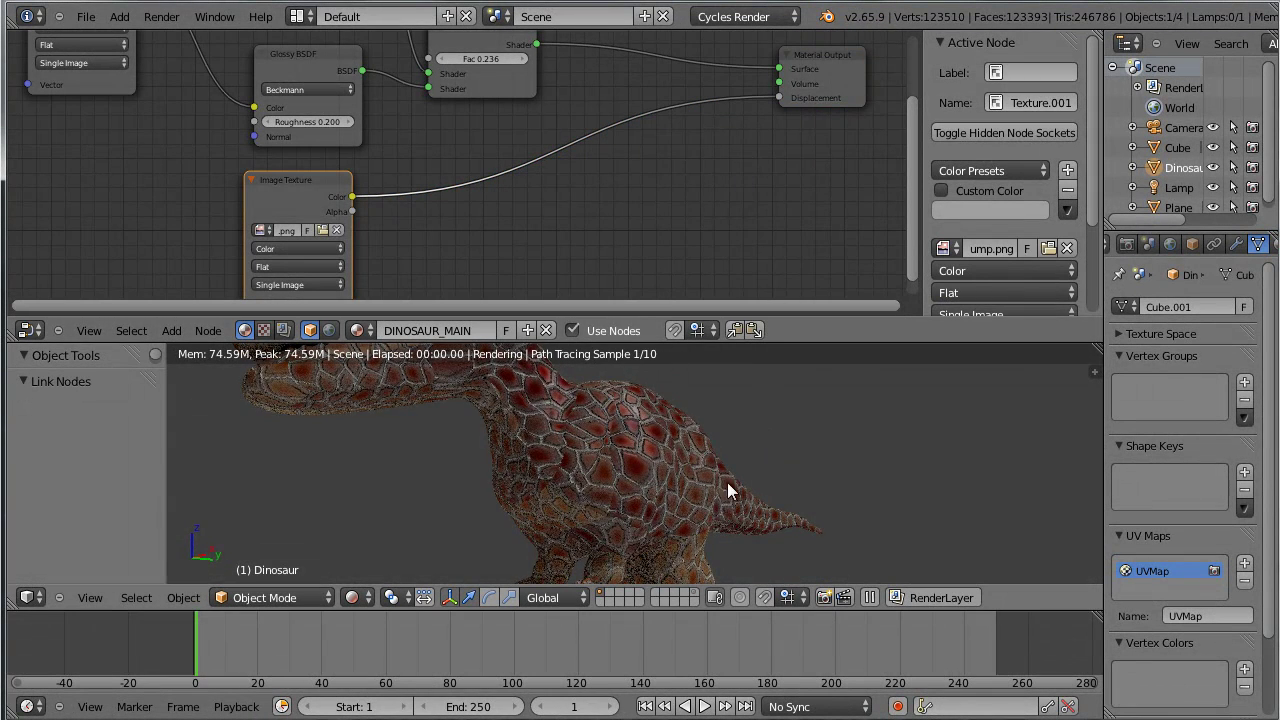
pyautogui.scroll(-3, 636, 512)
pyautogui.scroll(5, 637, 509)
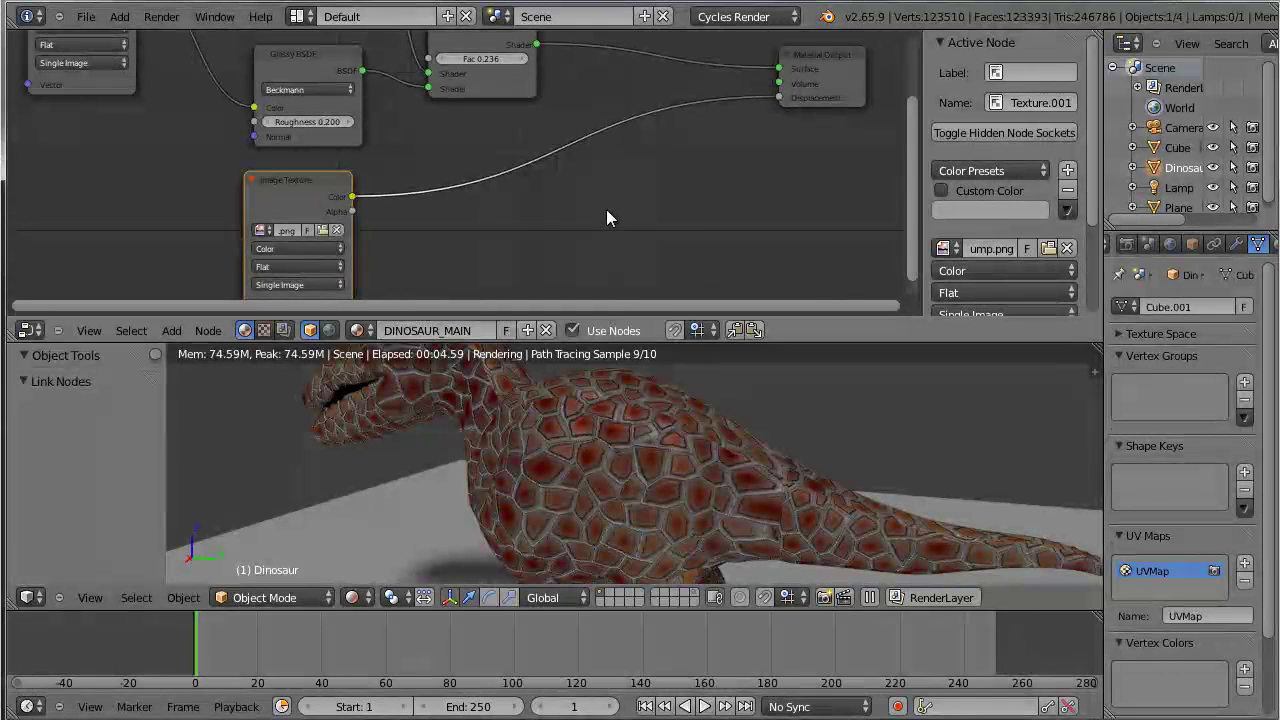
# Insert a Math node between the bump texture and the Displacement input and set its operation to Multiply.
pyautogui.hotkey('shift', 'a')
pyautogui.moveTo(605, 214)
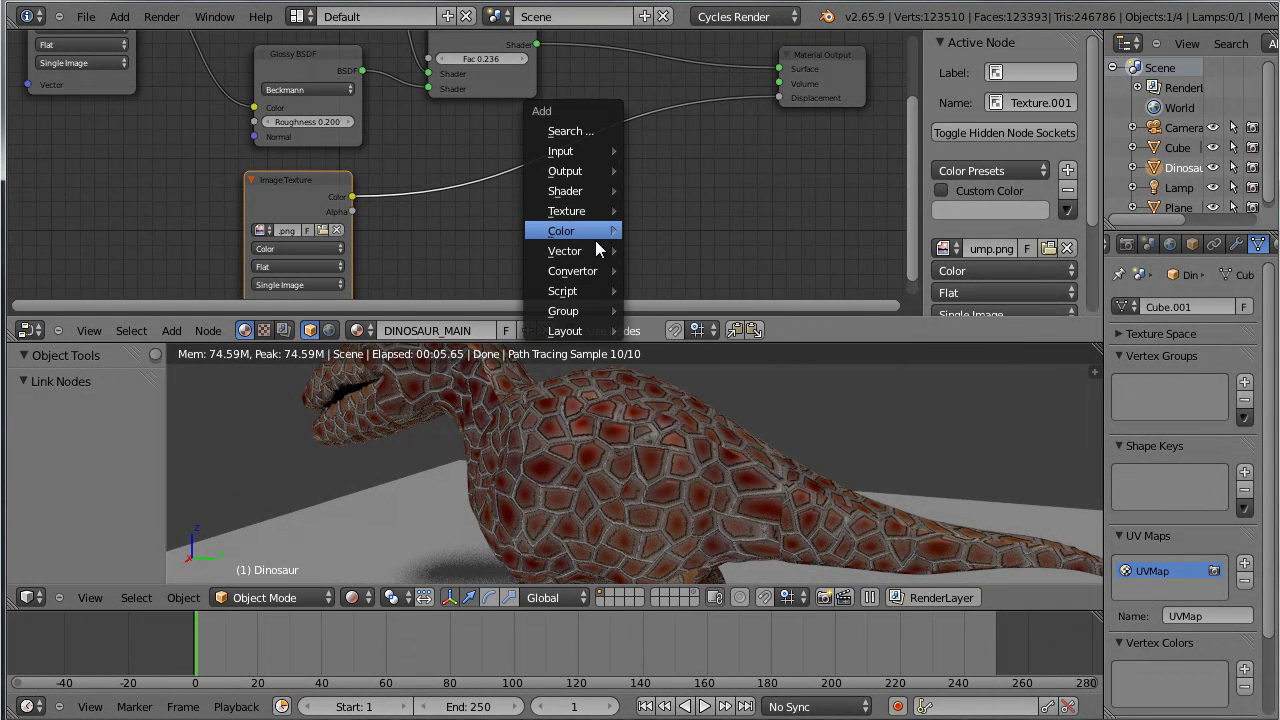
pyautogui.moveTo(597, 271)
pyautogui.click(680, 311)
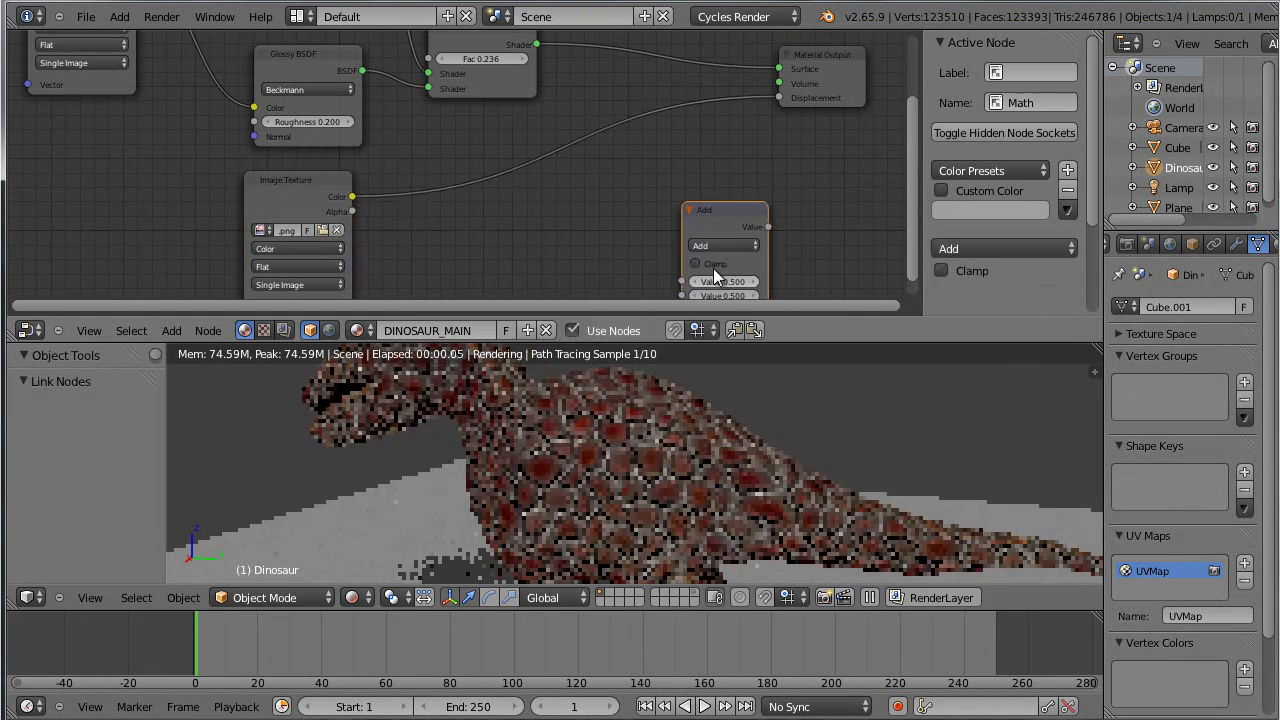
pyautogui.click(634, 117)
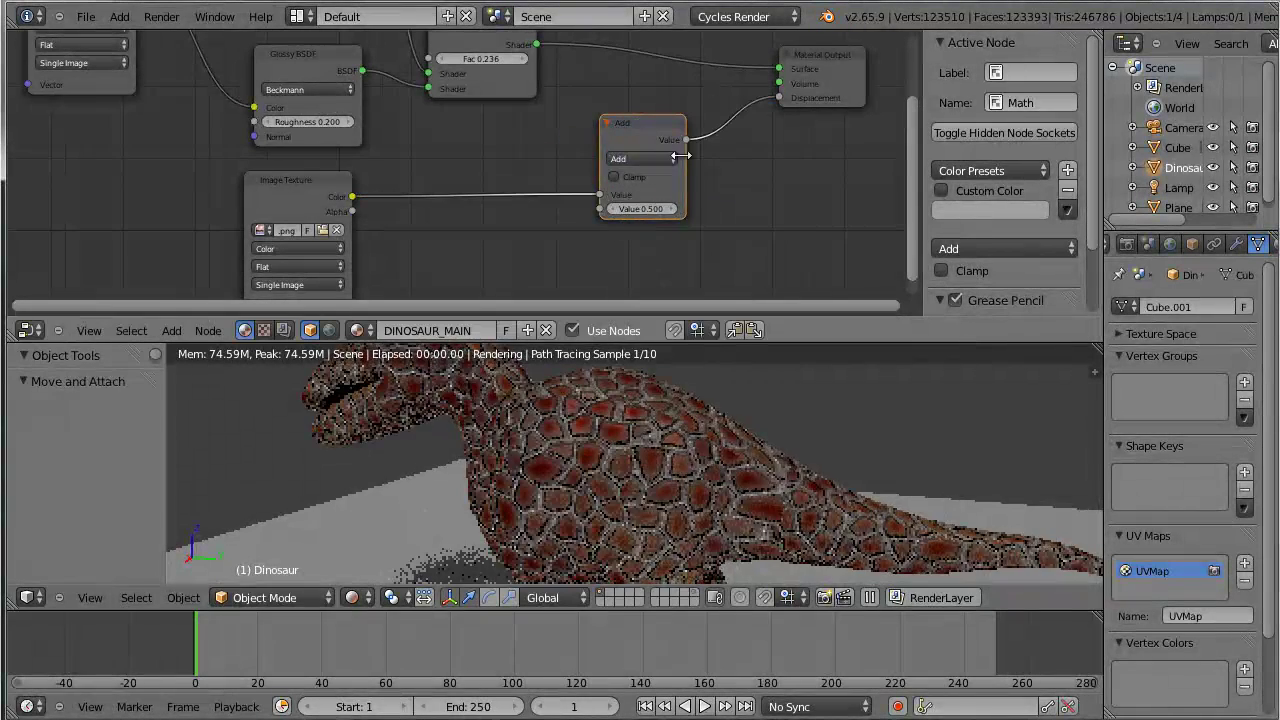
pyautogui.click(671, 157)
pyautogui.click(661, 205)
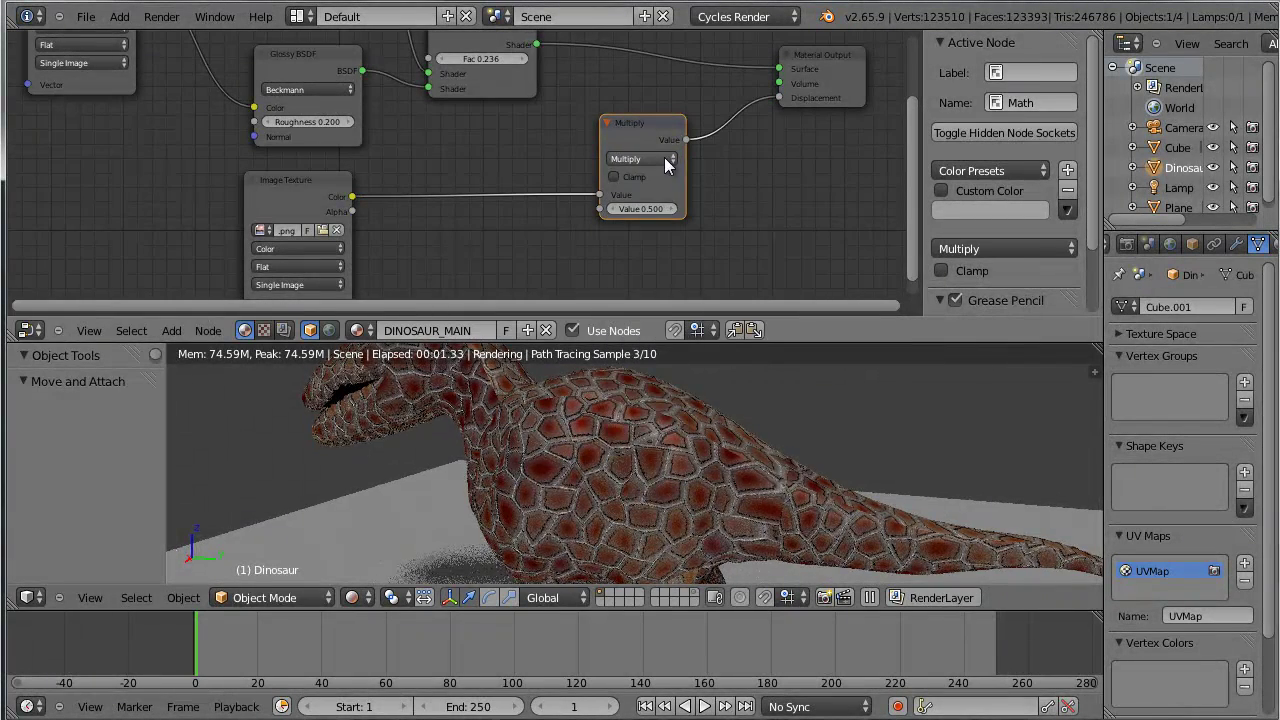
# Set the Multiply node's second value to 1.000.
pyautogui.scroll(2, 657, 209)
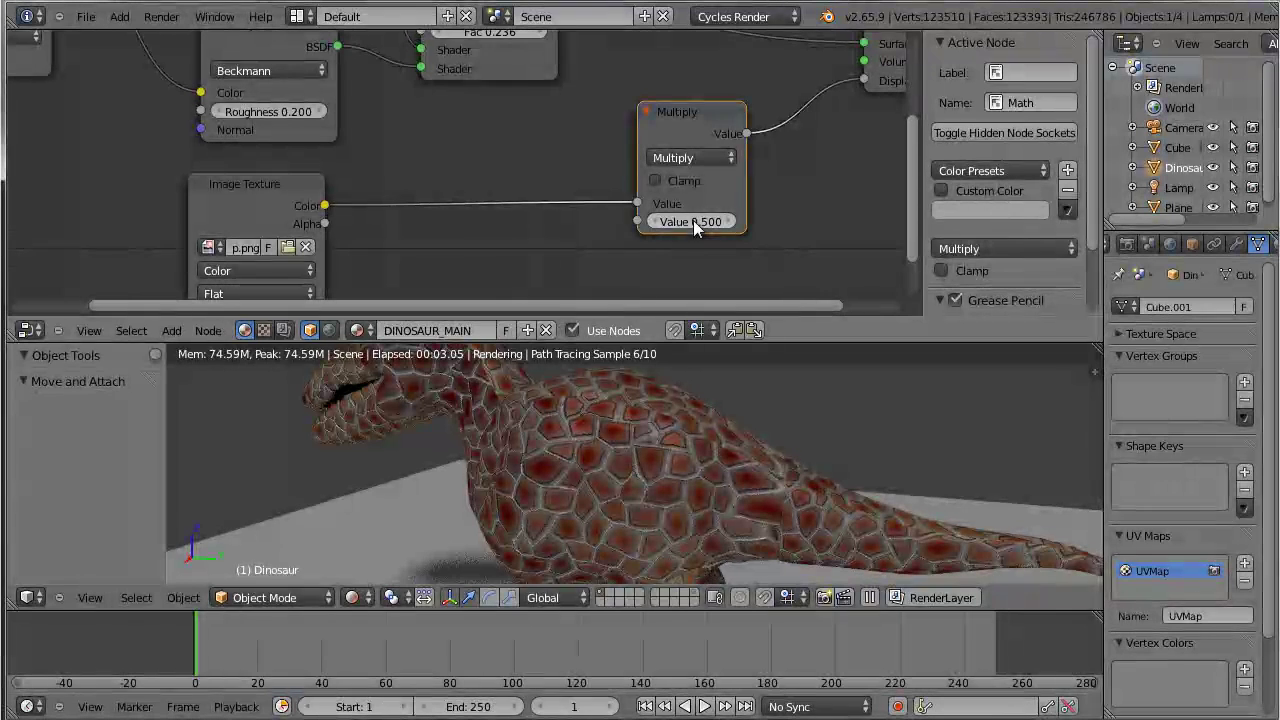
pyautogui.click(693, 220)
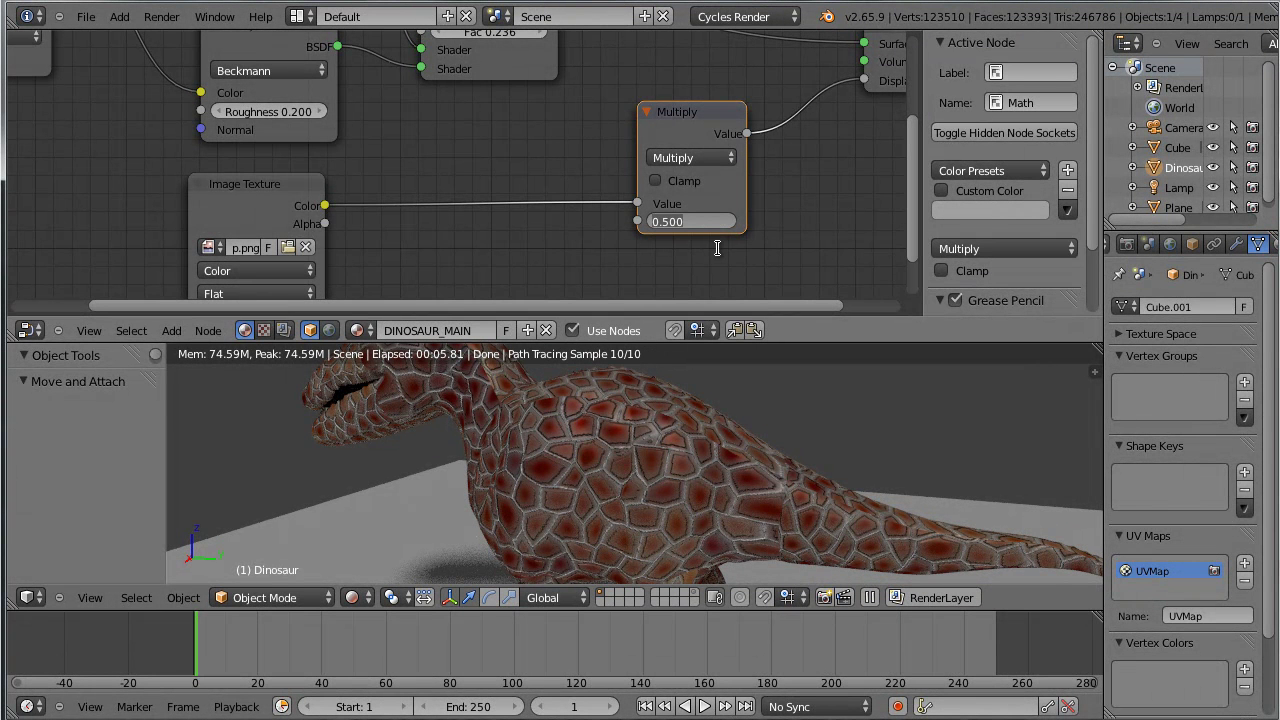
pyautogui.write('1')
pyautogui.press('Return')
pyautogui.moveTo(700, 221)
pyautogui.mouseDown()
pyautogui.moveTo(715, 221)
pyautogui.moveTo(690, 223)
pyautogui.mouseUp()
pyautogui.click(690, 223)
pyautogui.write('1')
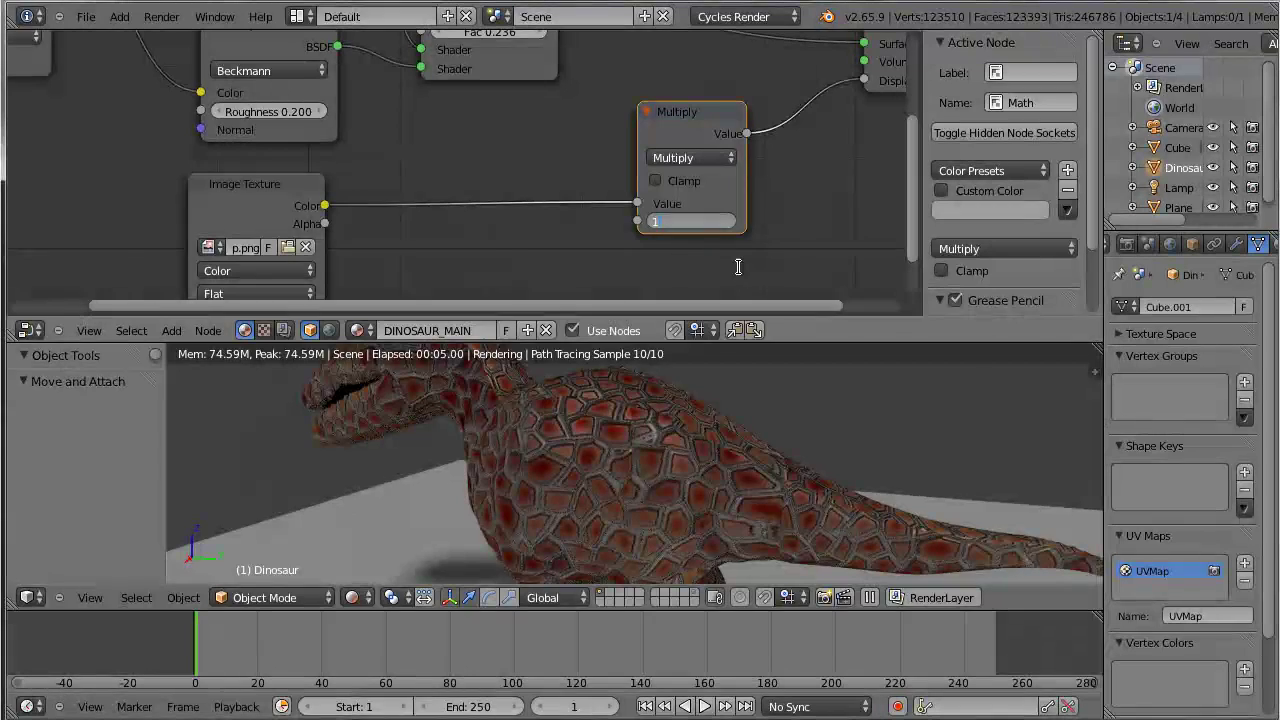
pyautogui.press('Return')
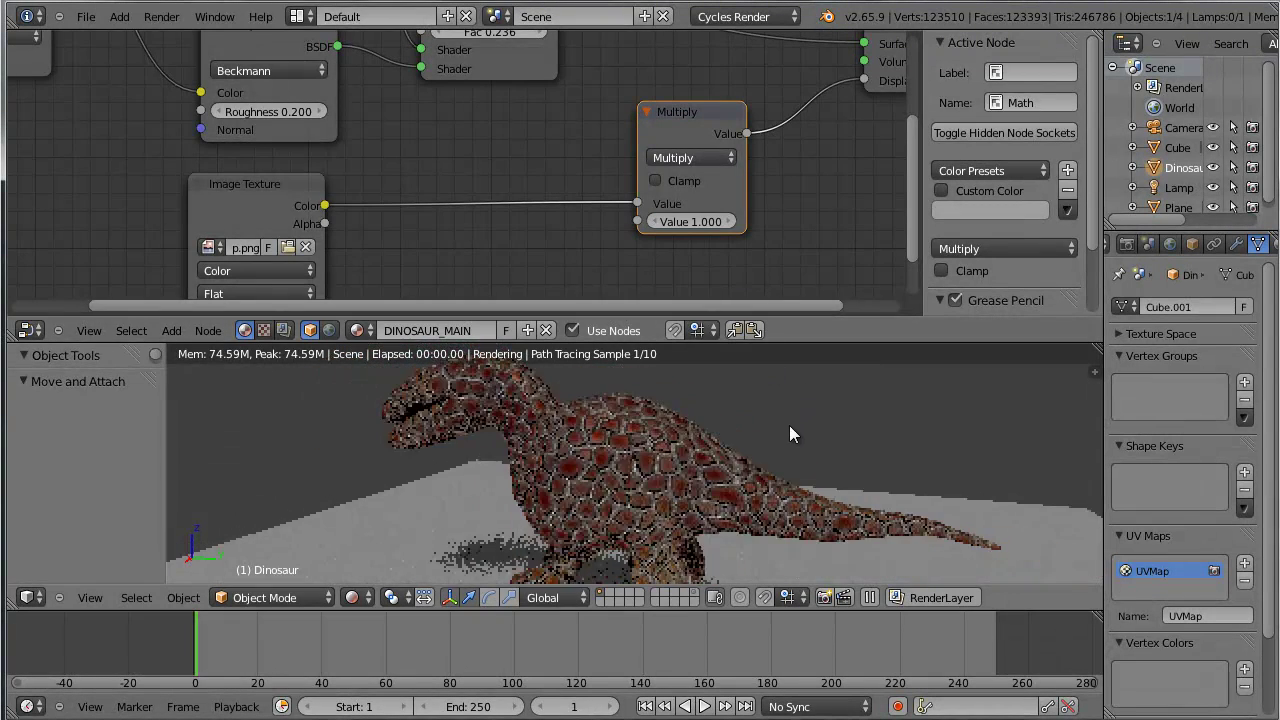
# Raise the Mix Shader factor to 0.390.
pyautogui.moveTo(560, 148); pyautogui.dragTo(558, 249)
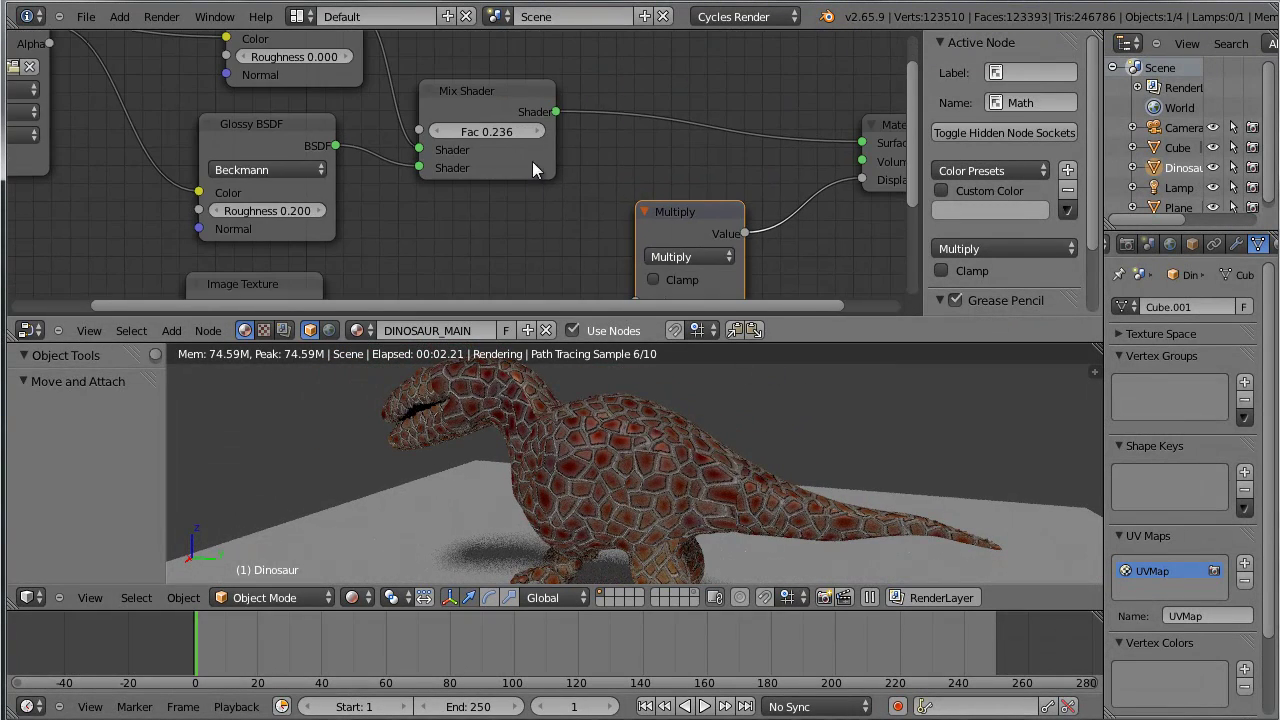
pyautogui.moveTo(495, 134); pyautogui.dragTo(507, 133)
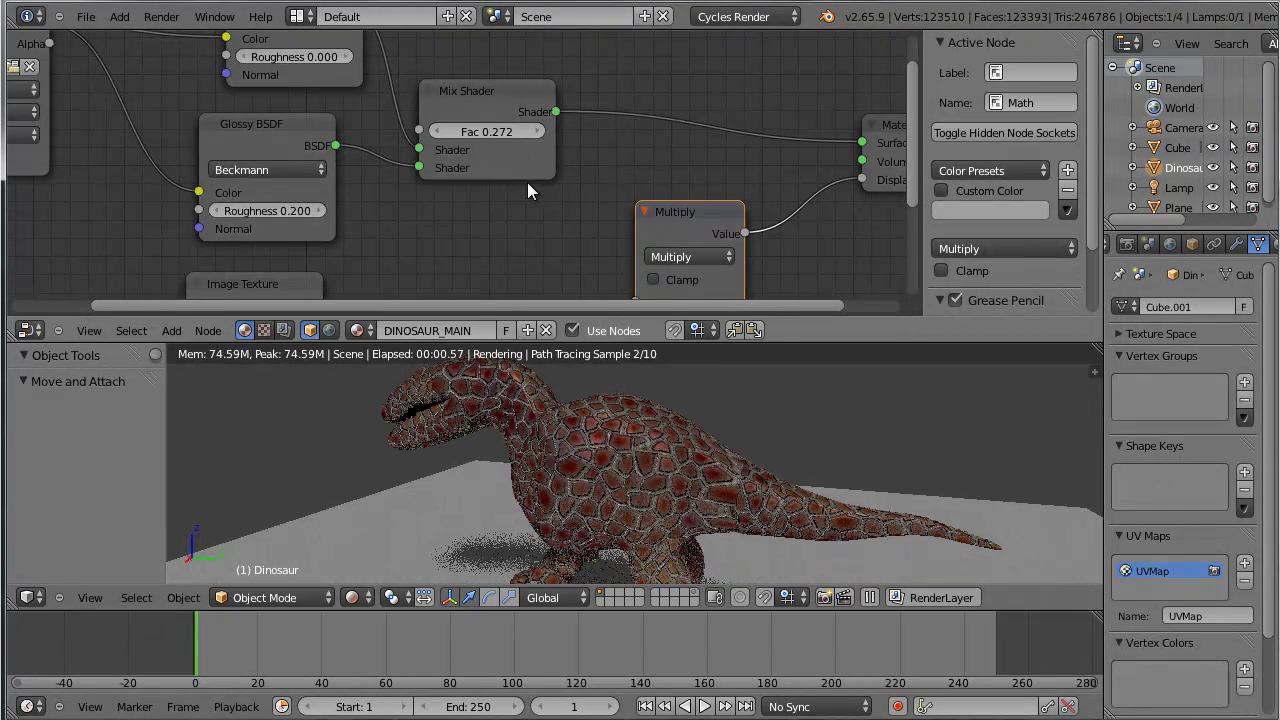
pyautogui.scroll(1, 516, 190)
pyautogui.moveTo(518, 161); pyautogui.dragTo(590, 172)
pyautogui.scroll(2, 700, 470)
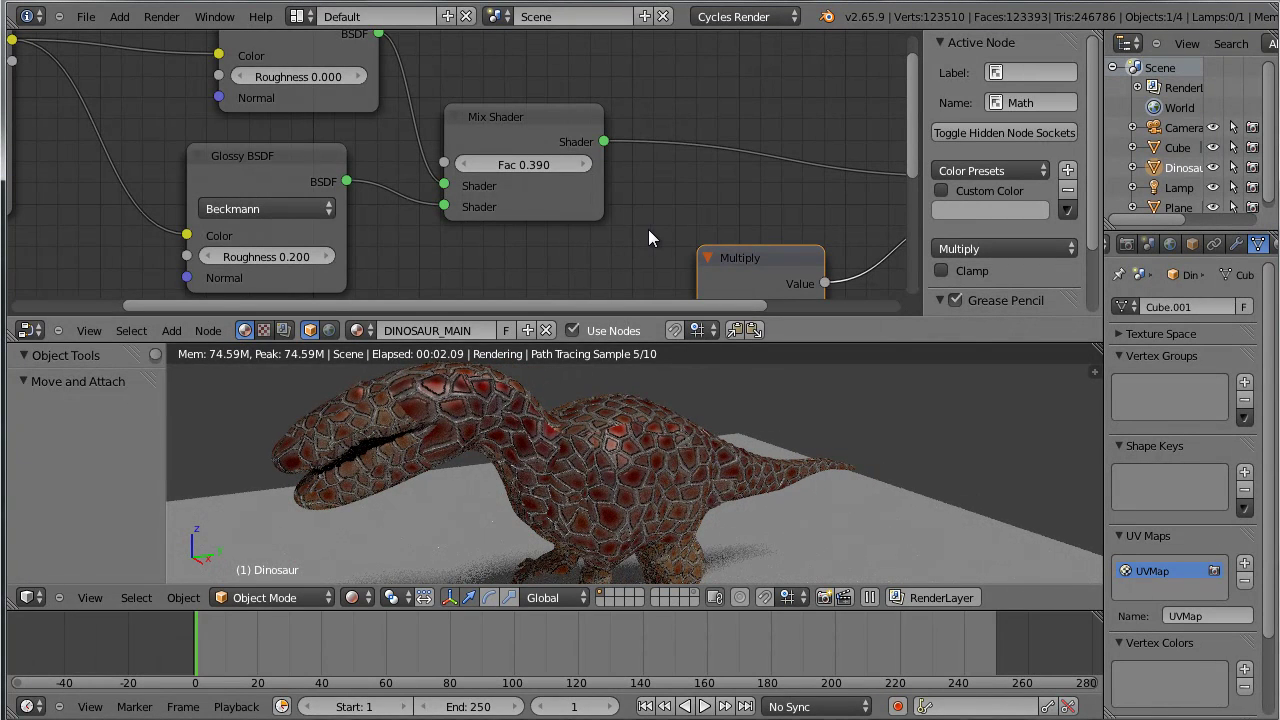
# Add a Layer Weight node and connect its Facing output to the Mix Shader's Fac input.
pyautogui.moveTo(650, 221); pyautogui.dragTo(623, 252)
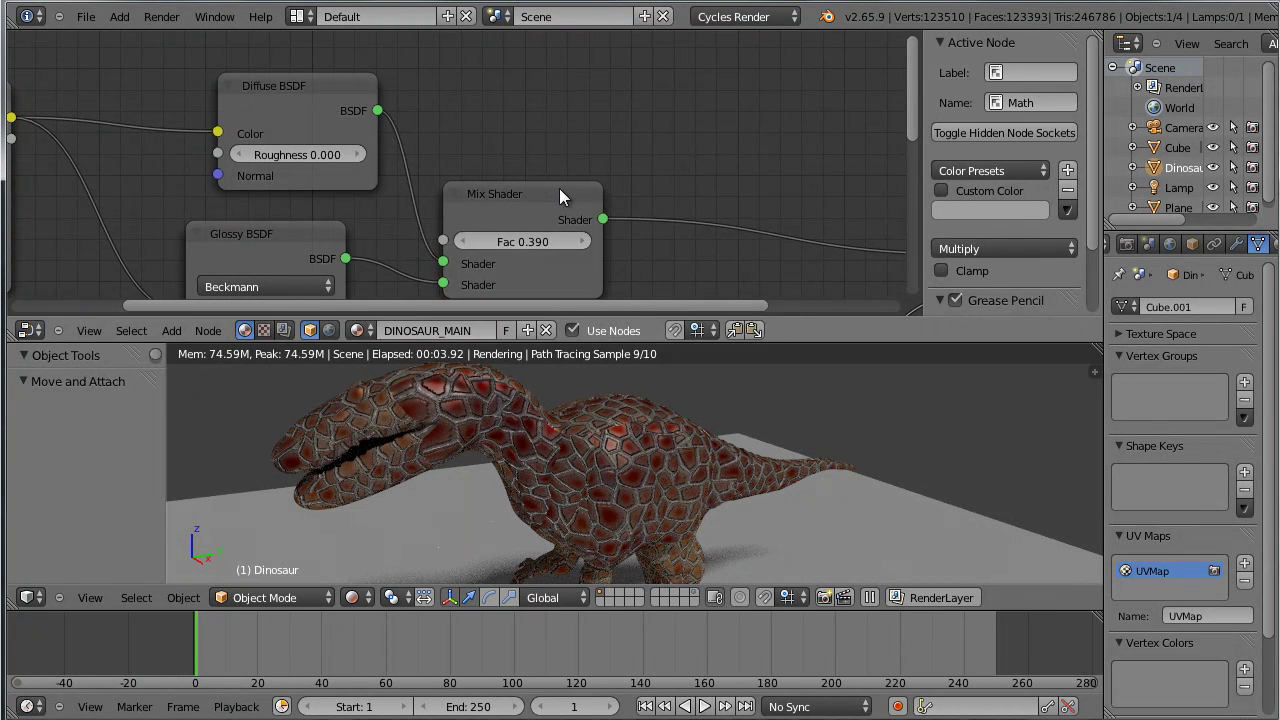
pyautogui.moveTo(559, 196); pyautogui.dragTo(589, 152)
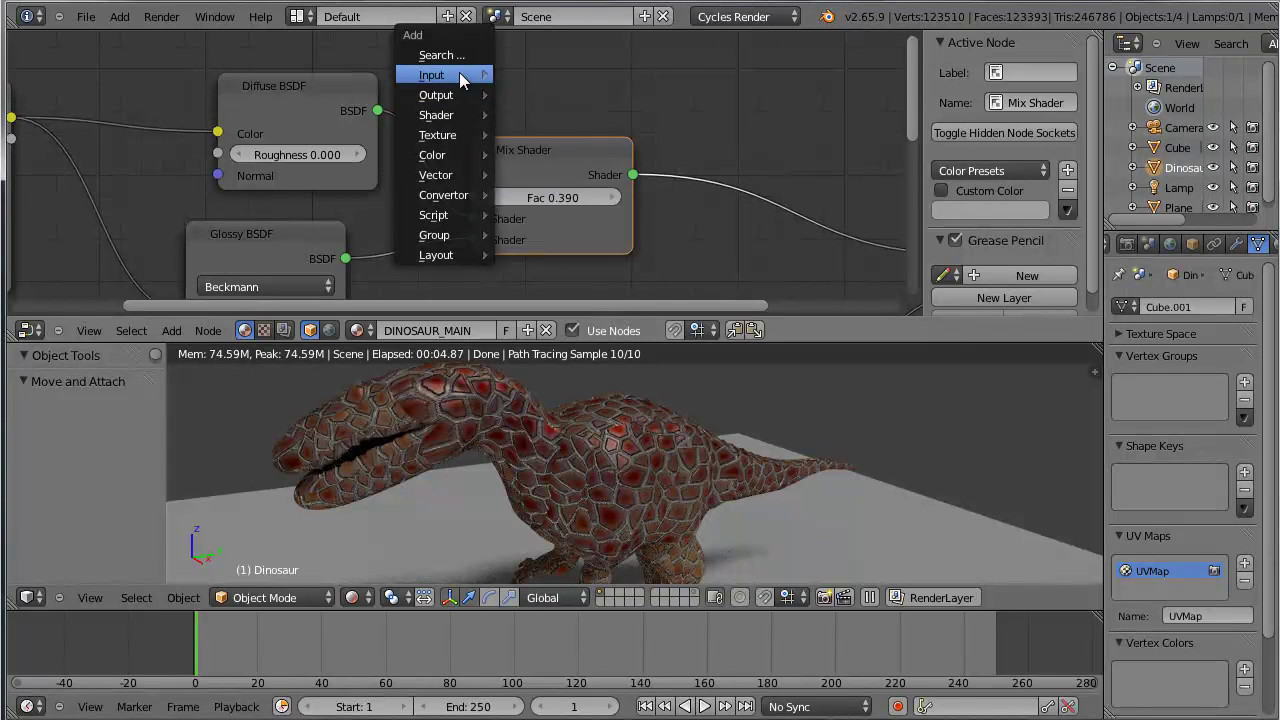
pyautogui.moveTo(455, 74)
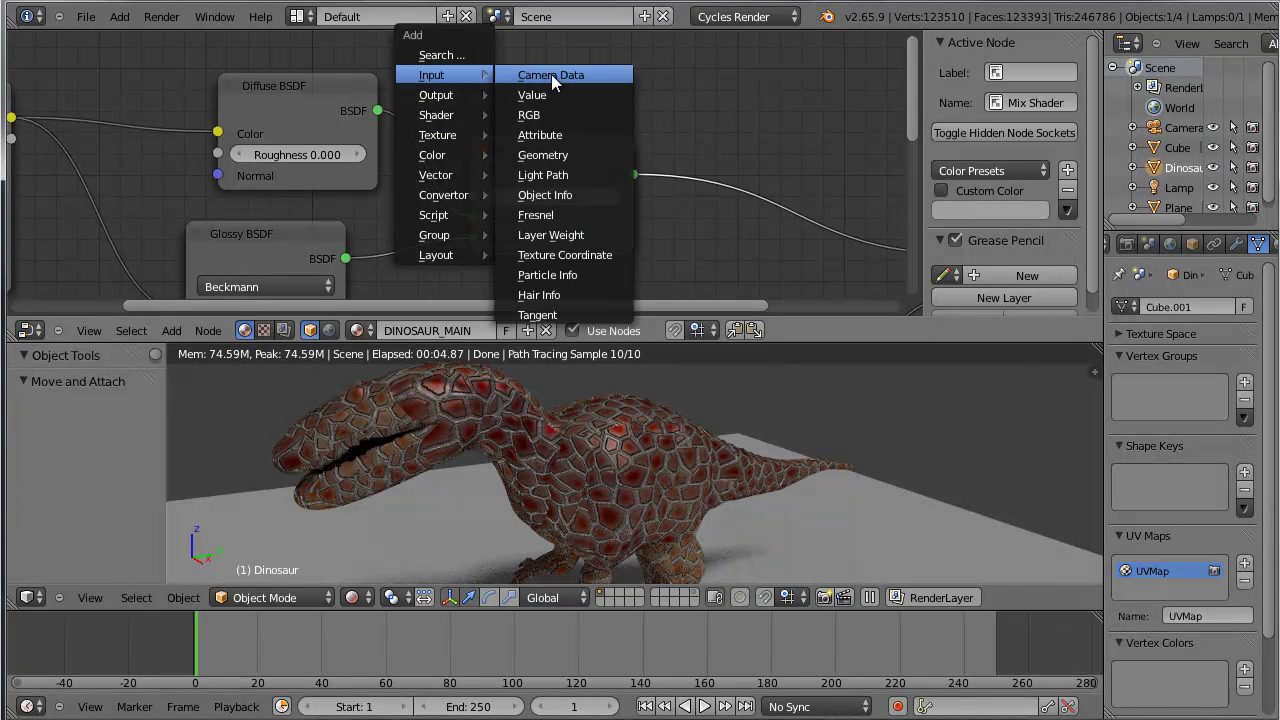
pyautogui.click(595, 235)
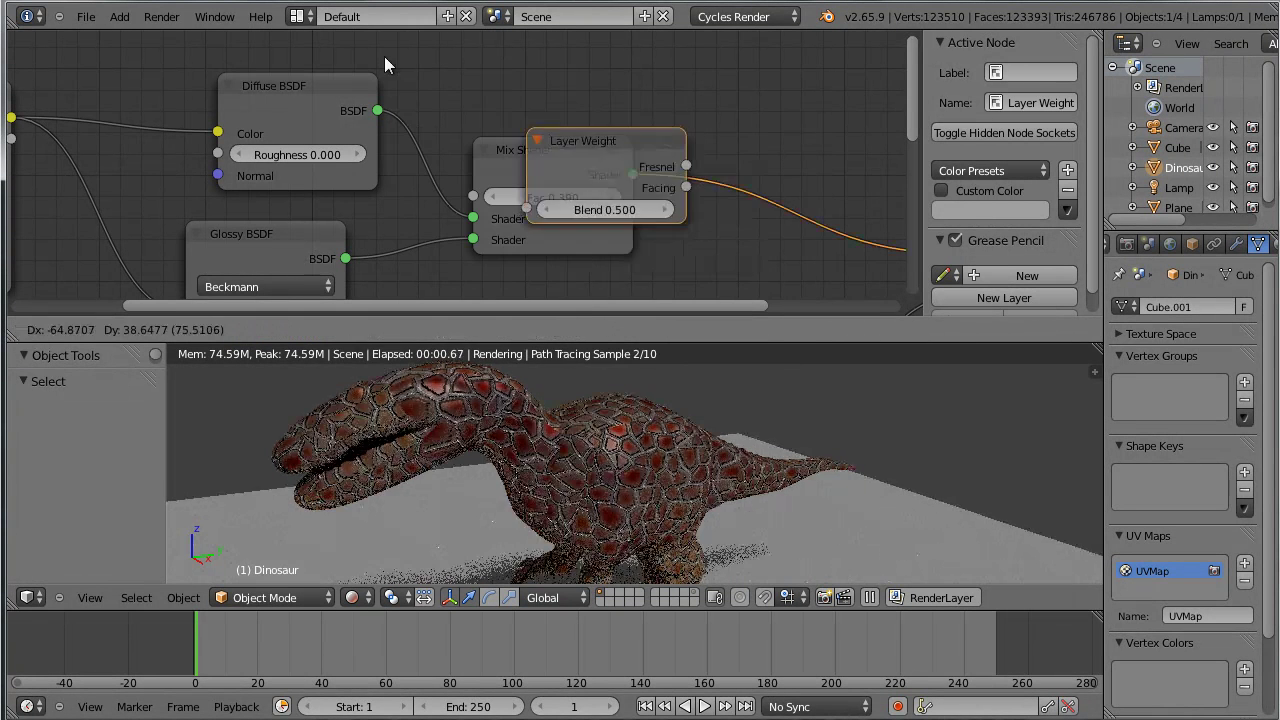
pyautogui.click(543, 80)
pyautogui.scroll(2, 550, 150)
pyautogui.moveTo(672, 180); pyautogui.dragTo(810, 106)
pyautogui.moveTo(524, 123); pyautogui.dragTo(612, 169)
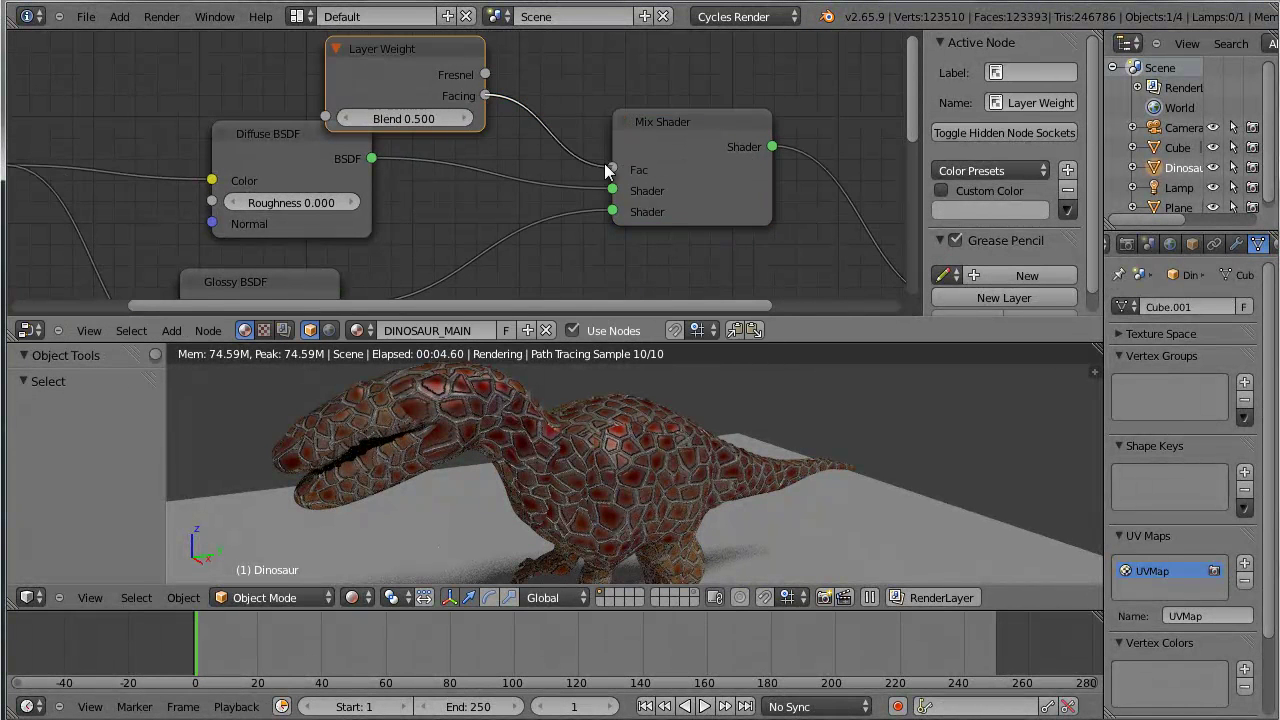
# Set the Layer Weight node's Blend to 0.430, checking the highlights on both sides of the dinosaur.
pyautogui.moveTo(445, 118); pyautogui.dragTo(529, 121)
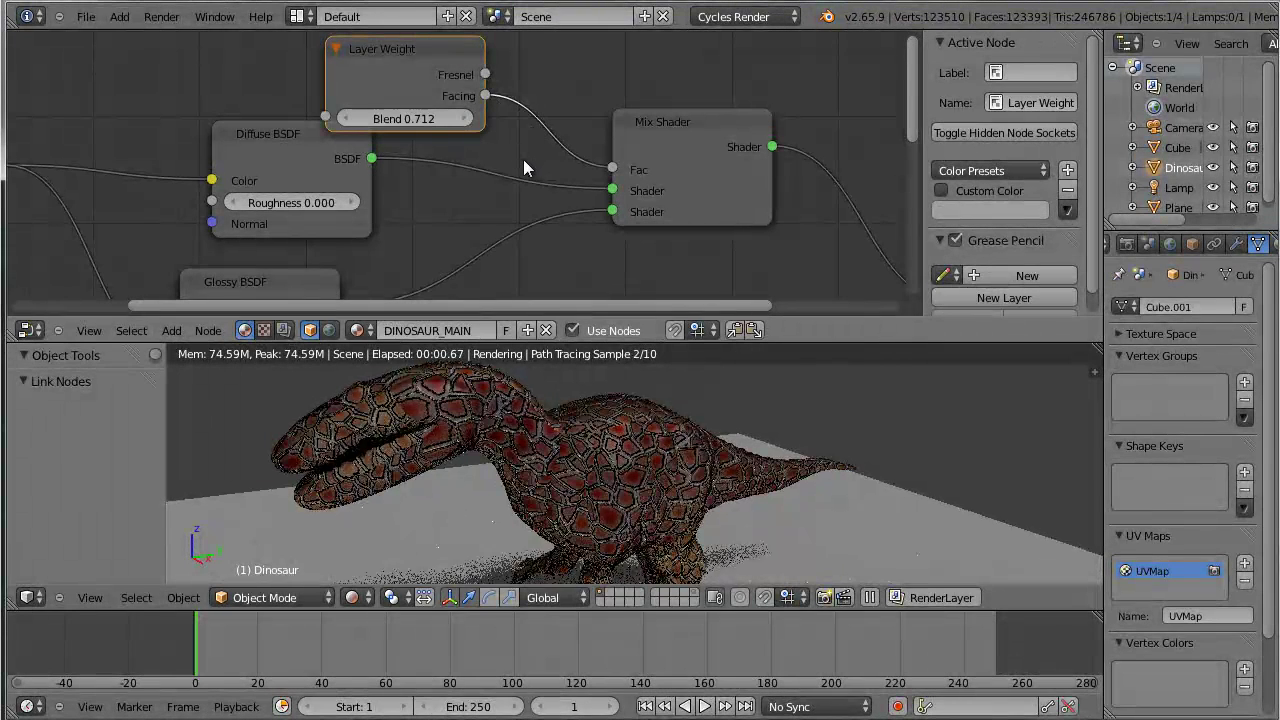
pyautogui.moveTo(703, 490); pyautogui.dragTo(507, 506)
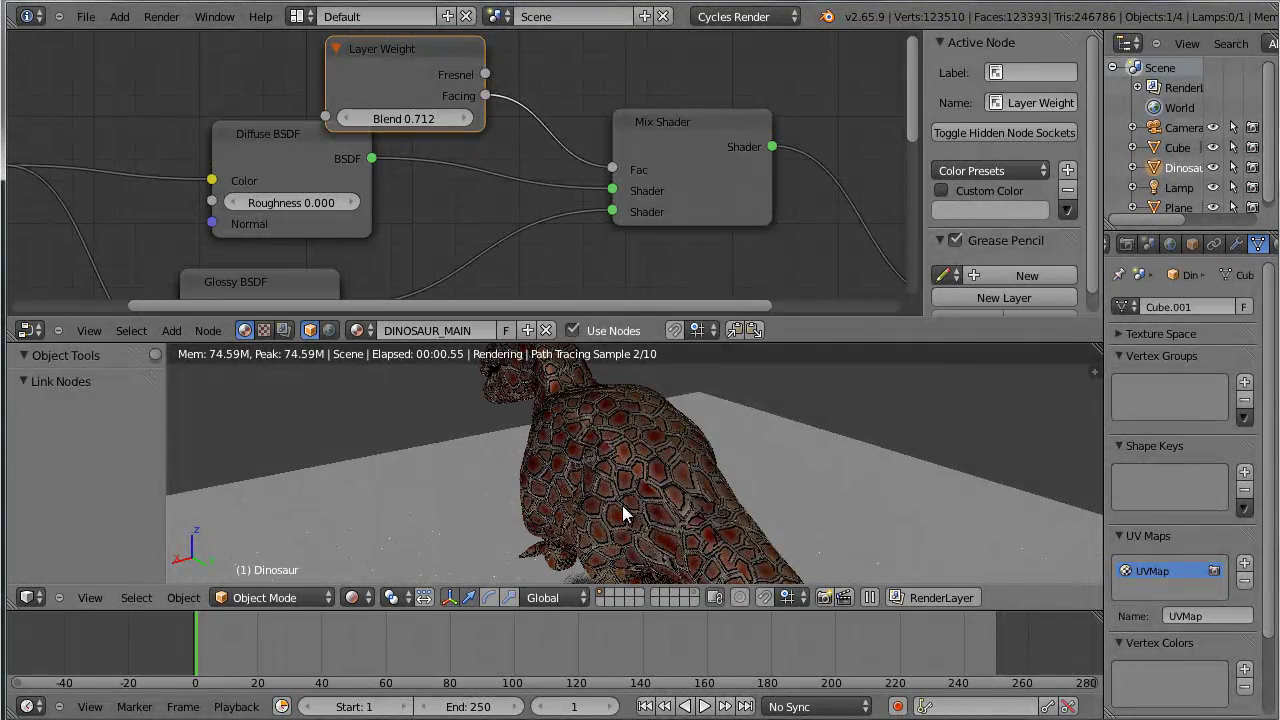
pyautogui.moveTo(585, 450); pyautogui.dragTo(630, 513)
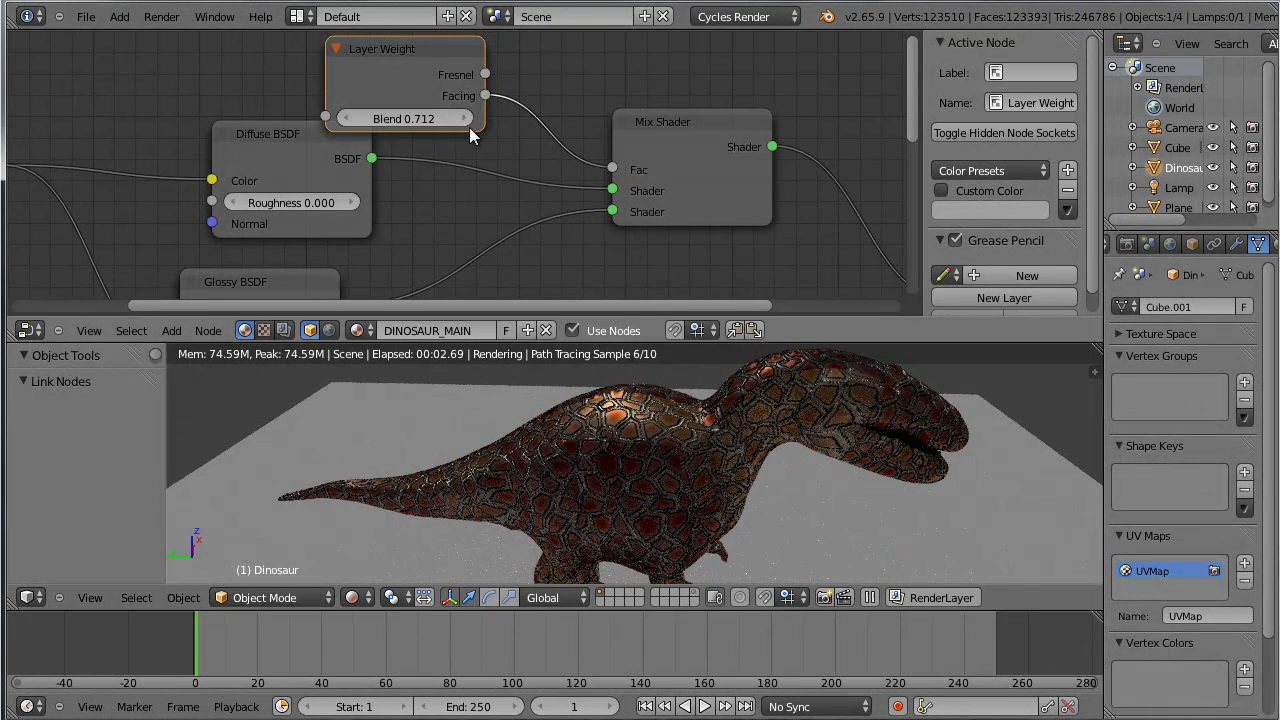
pyautogui.moveTo(424, 120); pyautogui.dragTo(381, 132)
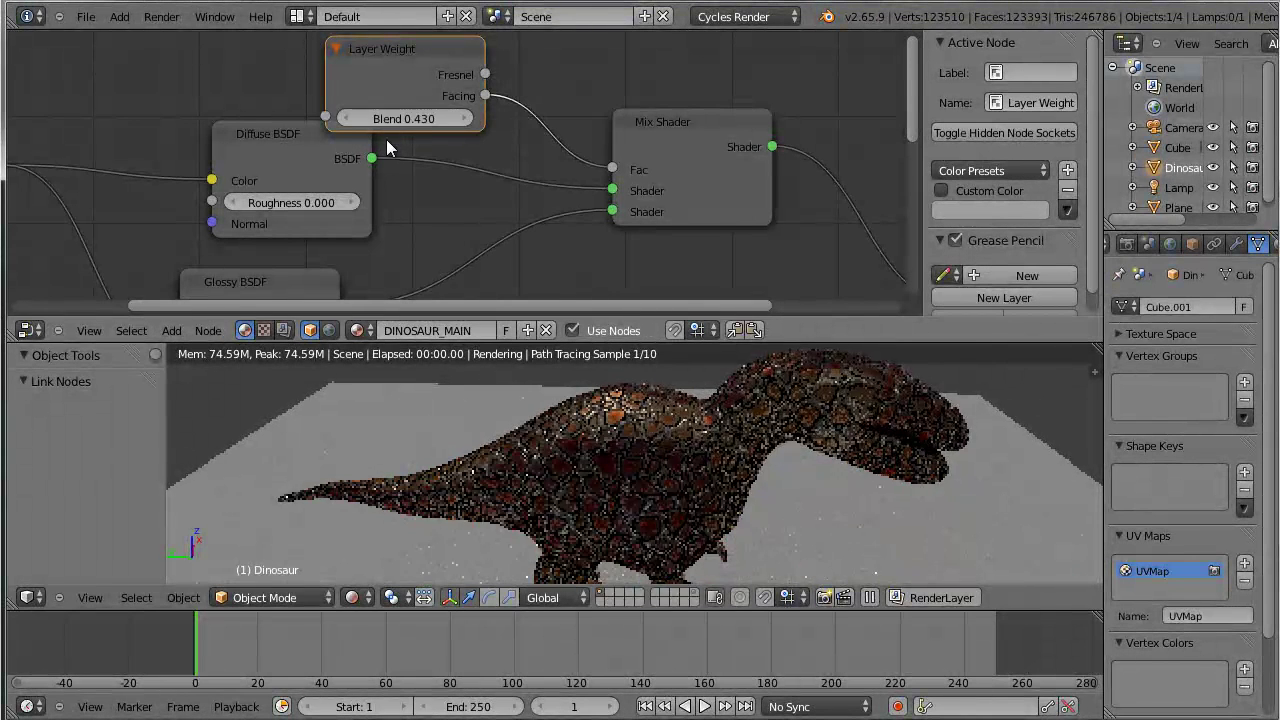
# Examine the rendered bumpy skin from several angles in a maximized 3D view, and restore the layout.
pyautogui.moveTo(582, 438)
pyautogui.mouseDown()
pyautogui.moveTo(486, 462)
pyautogui.moveTo(358, 398)
pyautogui.moveTo(304, 390)
pyautogui.moveTo(525, 421)
pyautogui.mouseUp()
pyautogui.hotkey('ctrl', 'Up')
pyautogui.moveTo(646, 423)
pyautogui.mouseDown()
pyautogui.moveTo(571, 420)
pyautogui.moveTo(580, 543)
pyautogui.moveTo(594, 412)
pyautogui.moveTo(613, 380)
pyautogui.mouseUp()
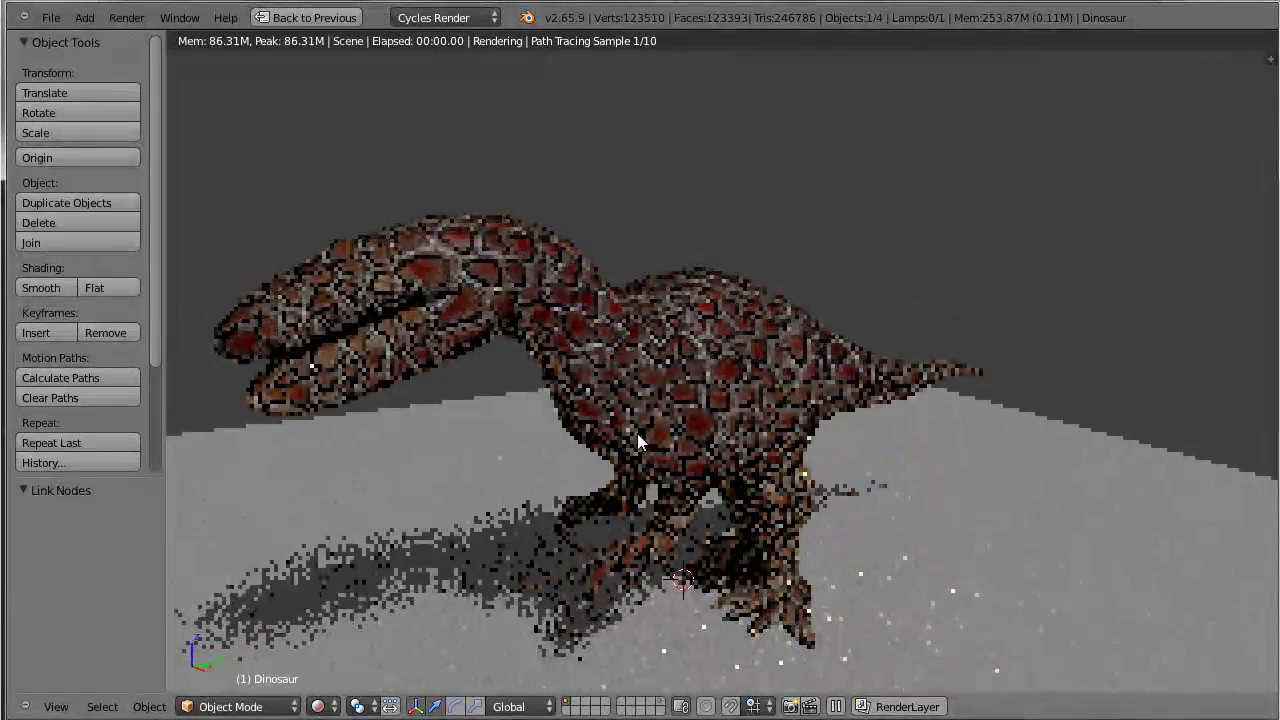
pyautogui.moveTo(680, 487); pyautogui.dragTo(506, 463)
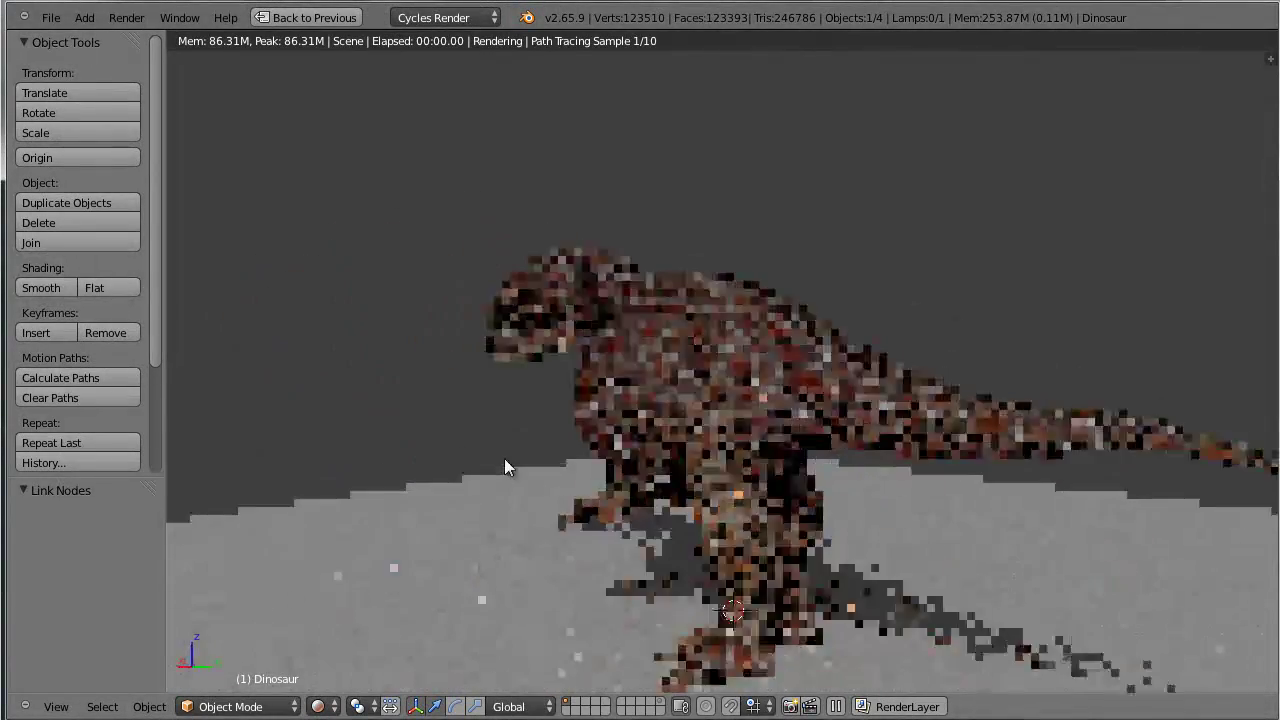
pyautogui.moveTo(623, 429)
pyautogui.mouseDown()
pyautogui.moveTo(722, 507)
pyautogui.moveTo(810, 465)
pyautogui.moveTo(614, 446)
pyautogui.moveTo(707, 462)
pyautogui.moveTo(655, 445)
pyautogui.mouseUp()
pyautogui.press('Tab')
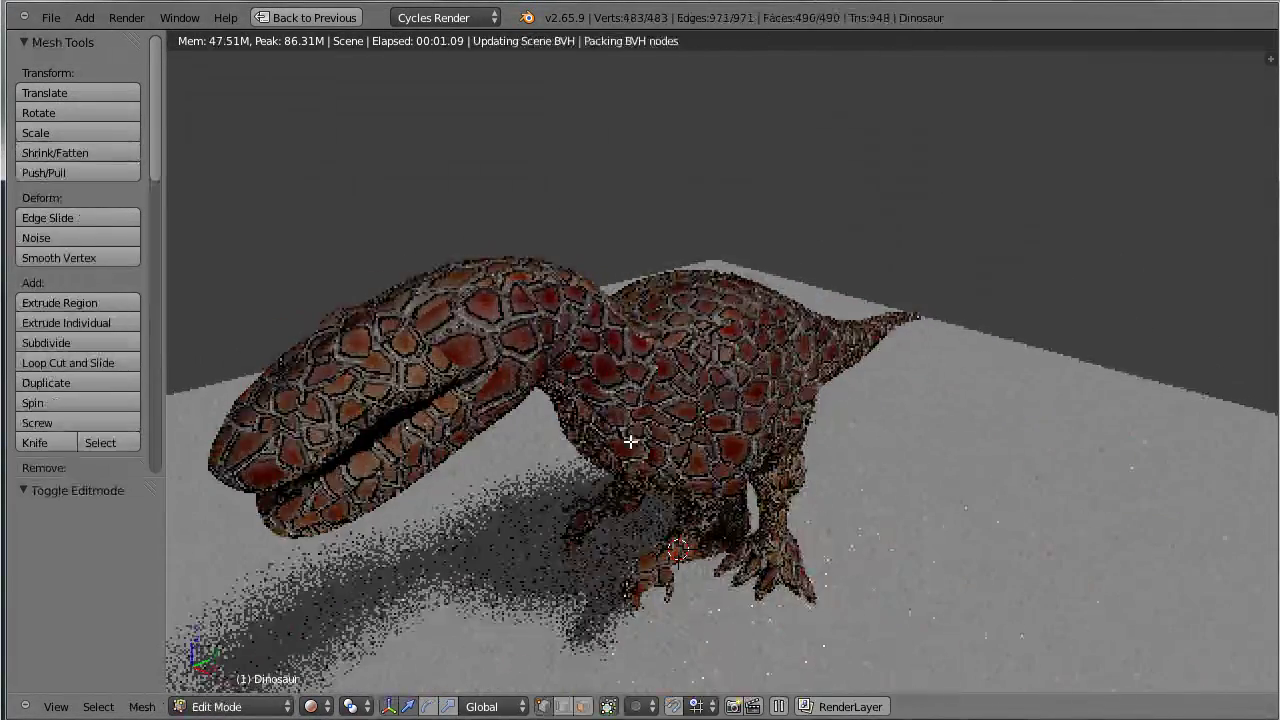
pyautogui.hotkey('ctrl', 'Up')
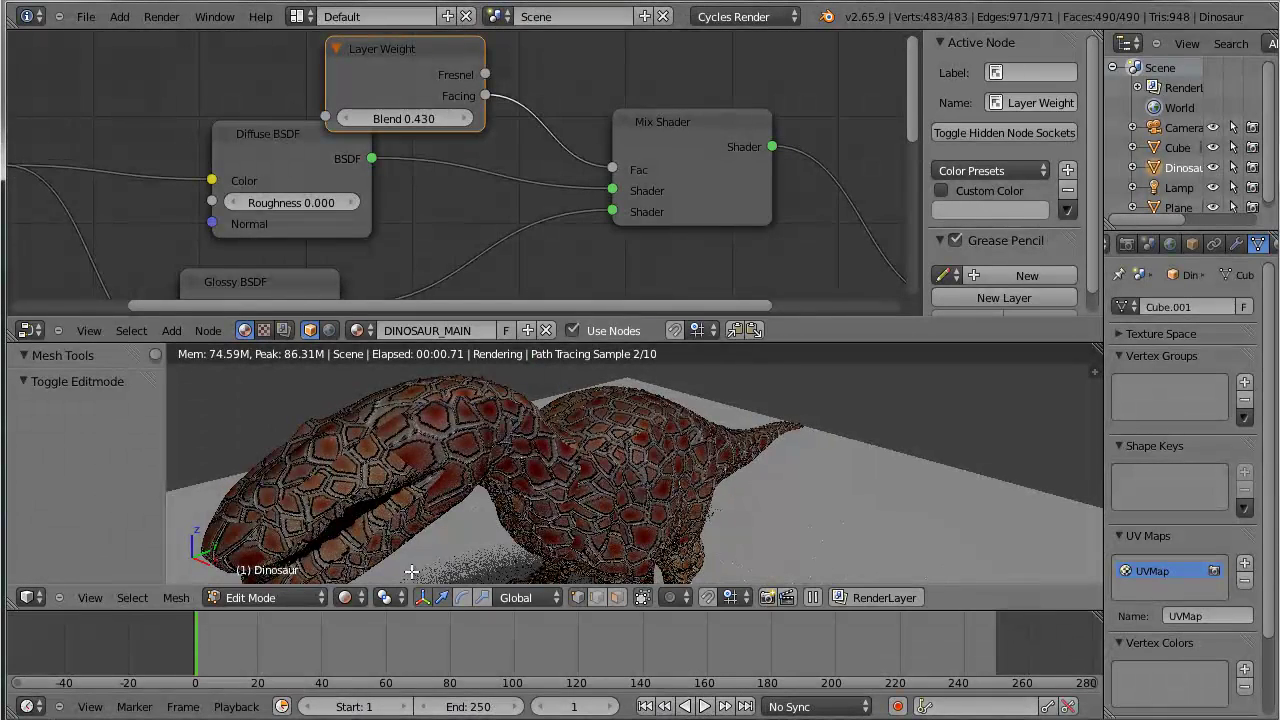
# Switch the 3D view to wireframe in Object Mode and add a UV sphere with 32 segments, 16 rings and size 1.000.
pyautogui.hotkey('shift', 'z')
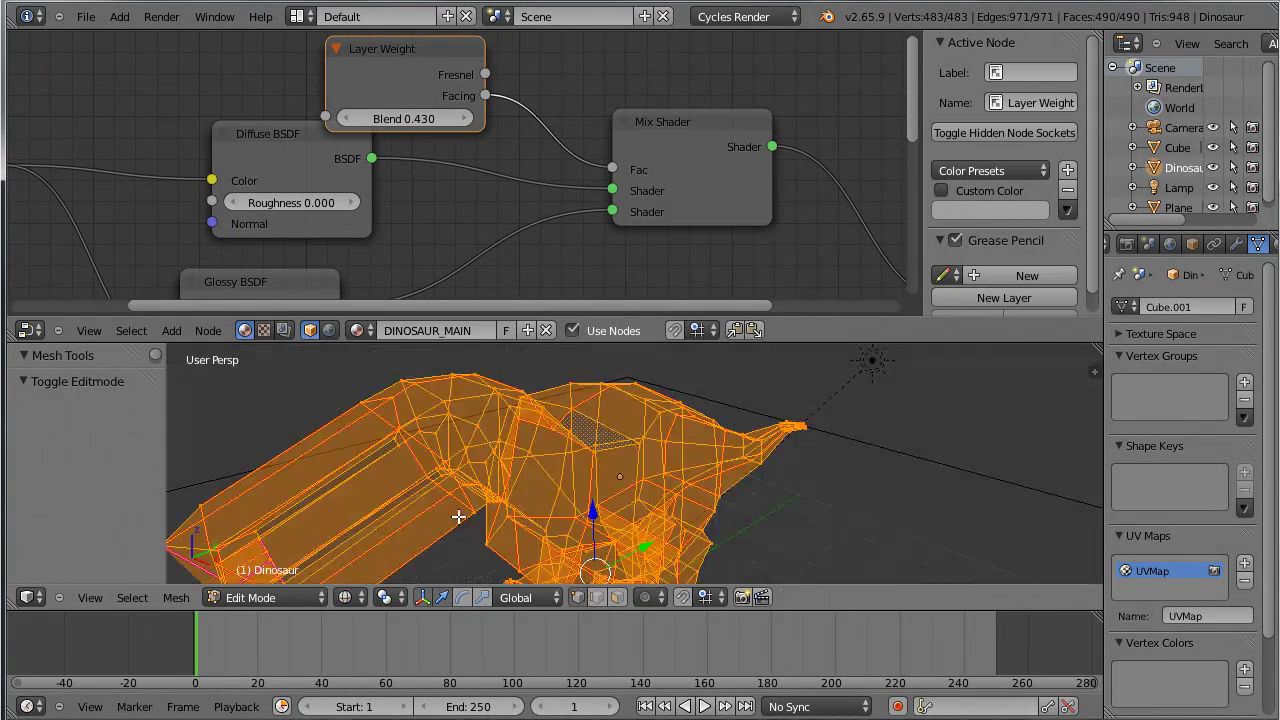
pyautogui.press('Tab')
pyautogui.hotkey('shift', 'a')
pyautogui.moveTo(575, 443)
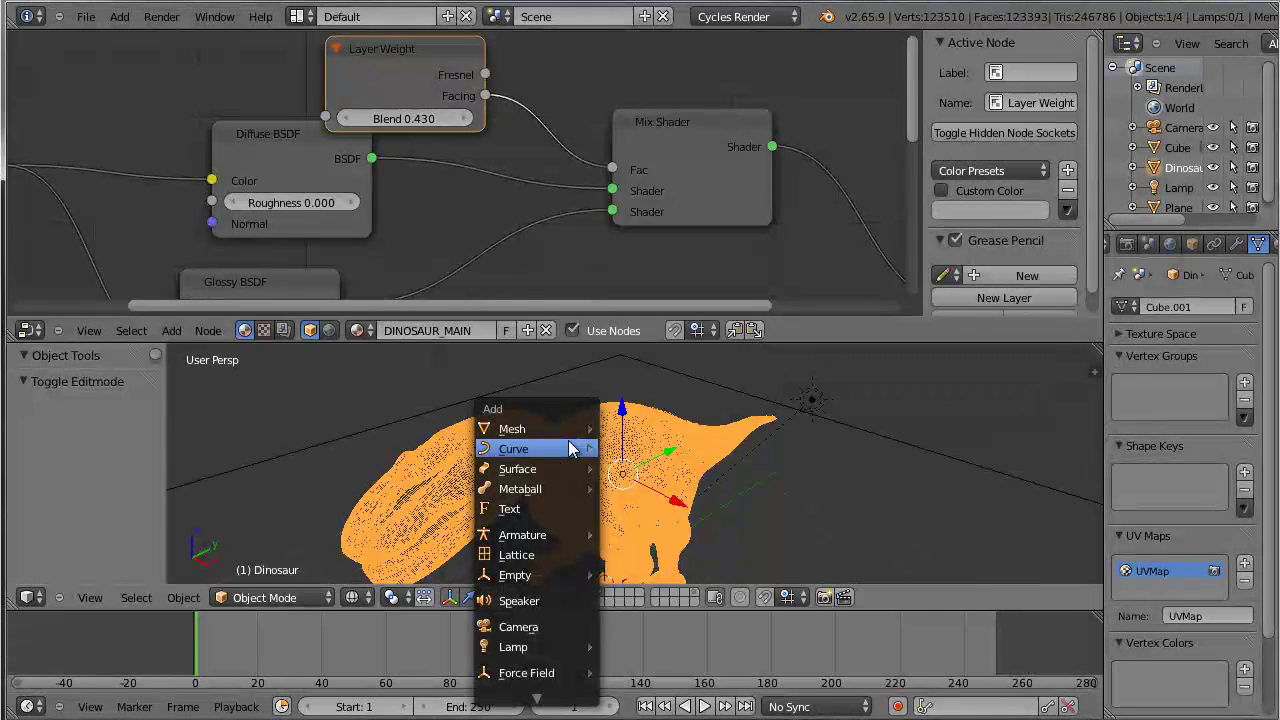
pyautogui.click(679, 185)
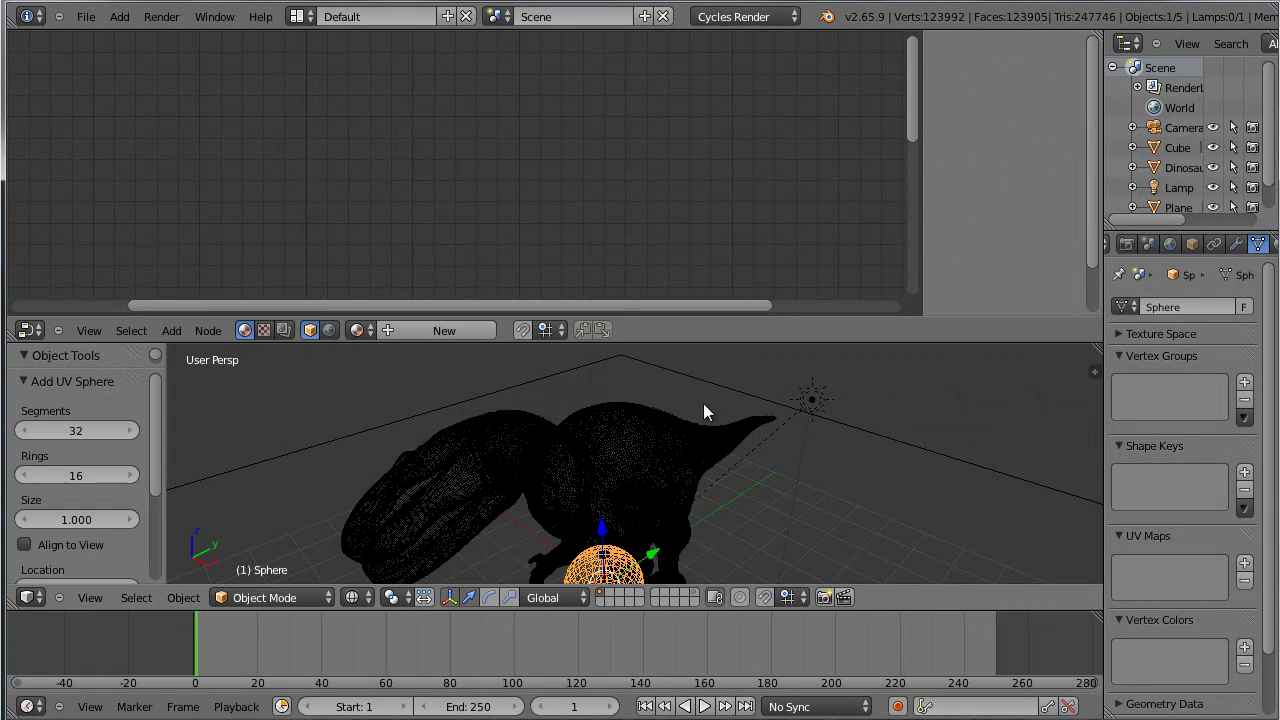
pyautogui.moveTo(655, 548); pyautogui.dragTo(681, 476)
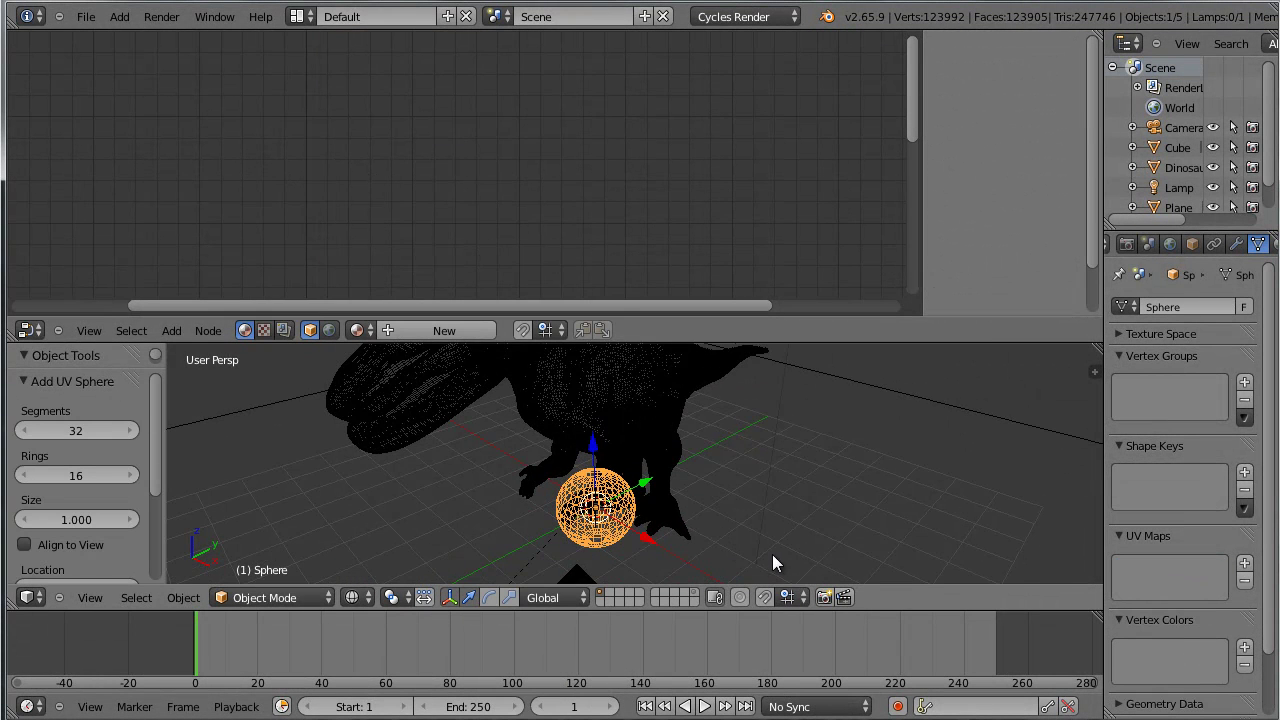
# Scale the sphere to 0.145 and, in solid shading, raise it 4.160 along Z.
pyautogui.press('s')
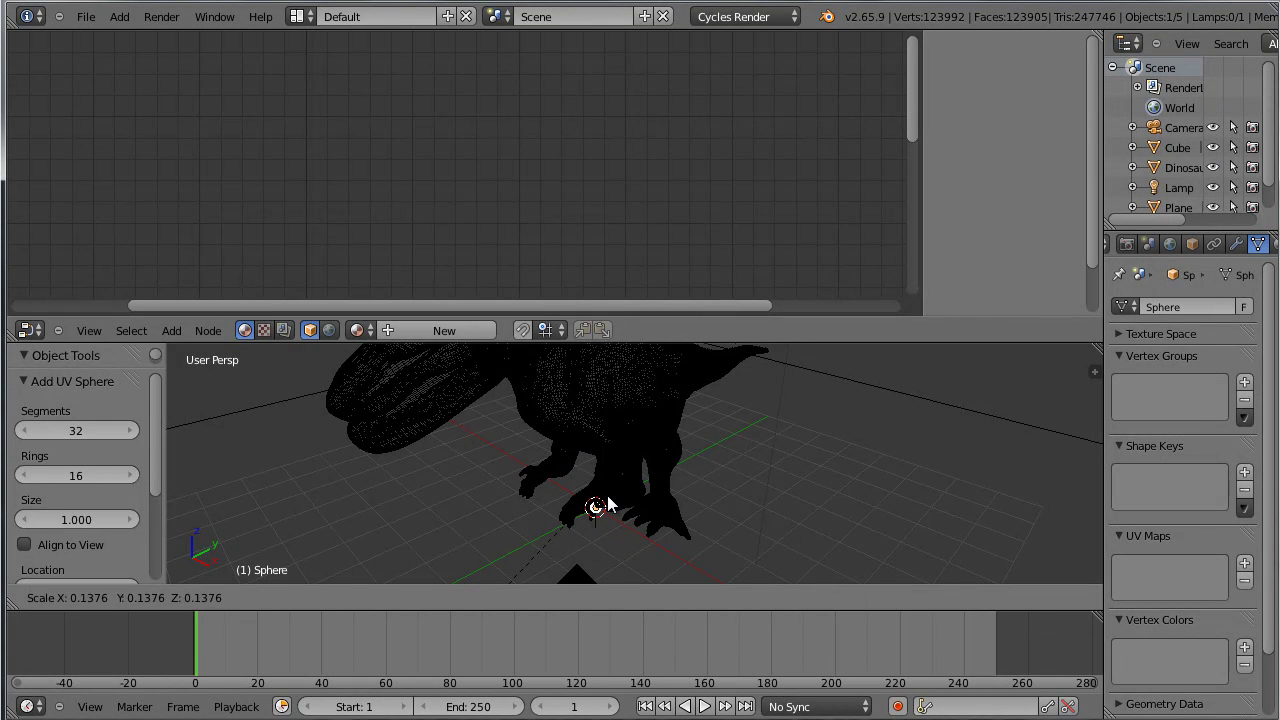
pyautogui.click(613, 512)
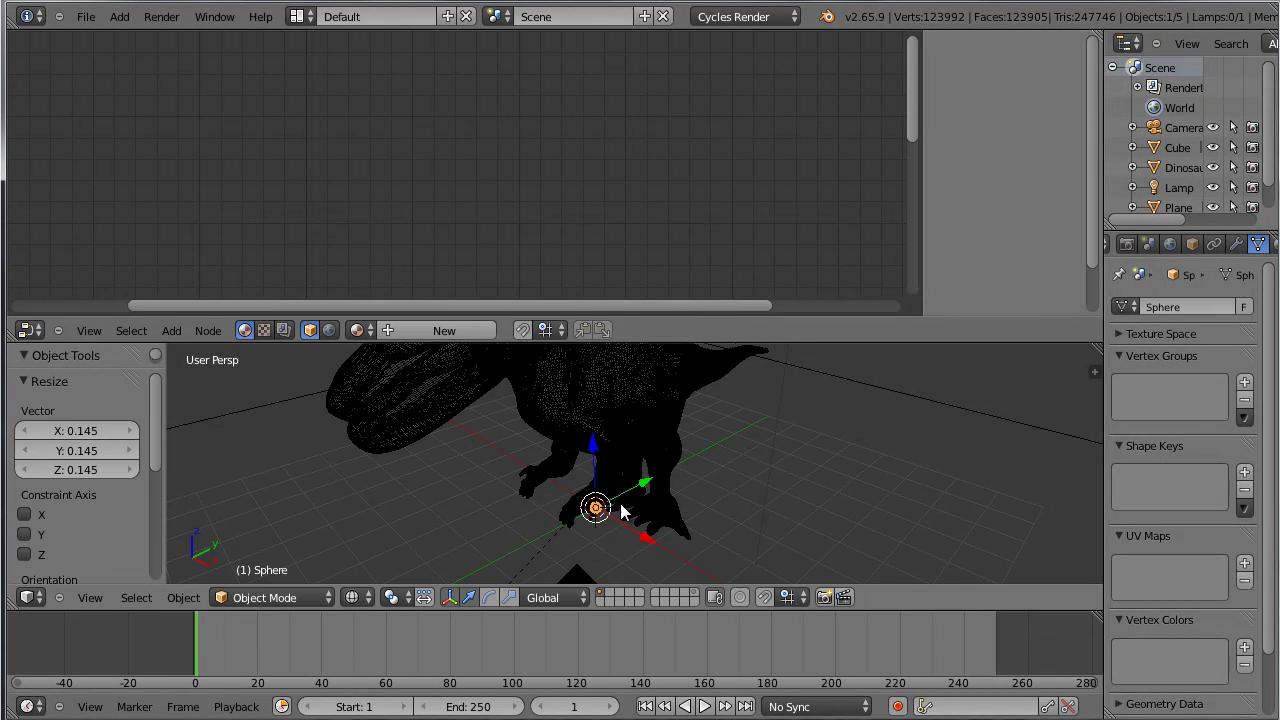
pyautogui.press('z')
pyautogui.press('g')
pyautogui.press('z')
pyautogui.click(634, 408)
# Move the sphere along Y to the dinosaur's head and raise it another 0.990 along Z to eye height.
pyautogui.moveTo(634, 408); pyautogui.dragTo(688, 452)
pyautogui.press('g')
pyautogui.press('y')
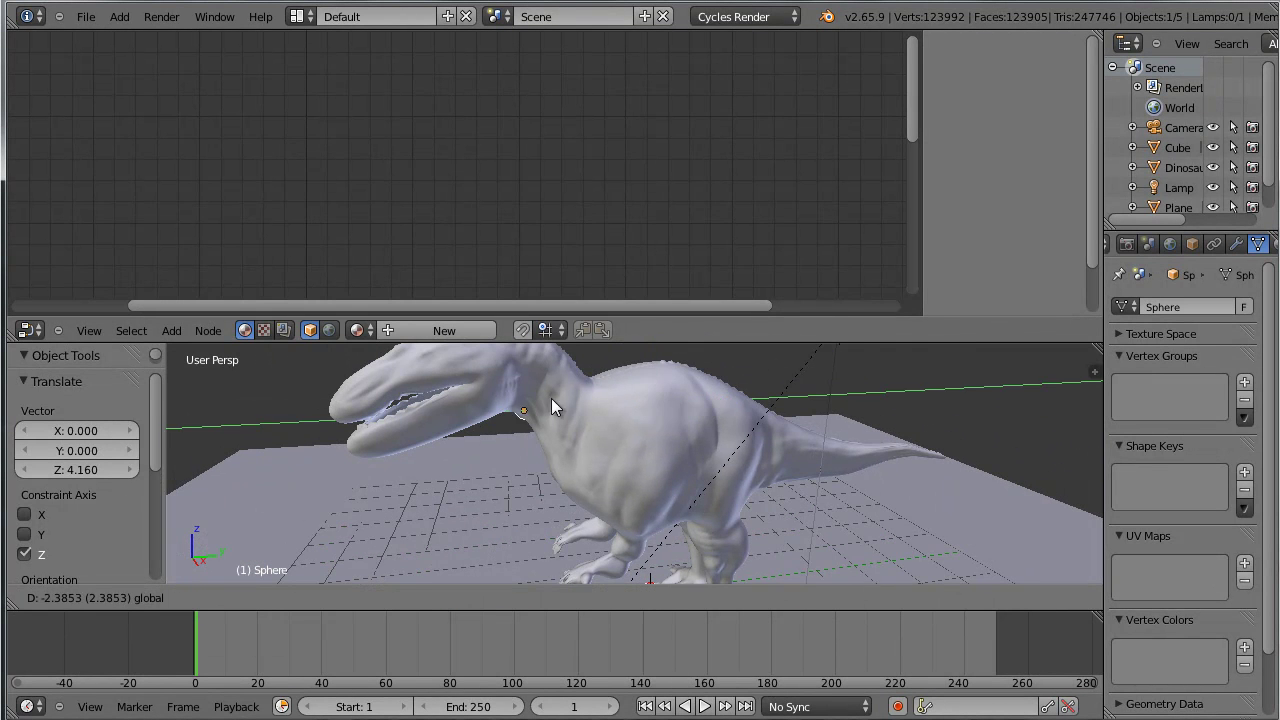
pyautogui.click(517, 403)
pyautogui.moveTo(517, 403); pyautogui.dragTo(491, 412)
pyautogui.press('g')
pyautogui.press('z')
pyautogui.click(493, 340)
# Fit the sphere into the dinosaur's eye socket by moving it 1.291 along X, 0.125 along Z and -0.05773 along X.
pyautogui.moveTo(493, 345); pyautogui.dragTo(551, 433)
pyautogui.press('g')
pyautogui.press('x')
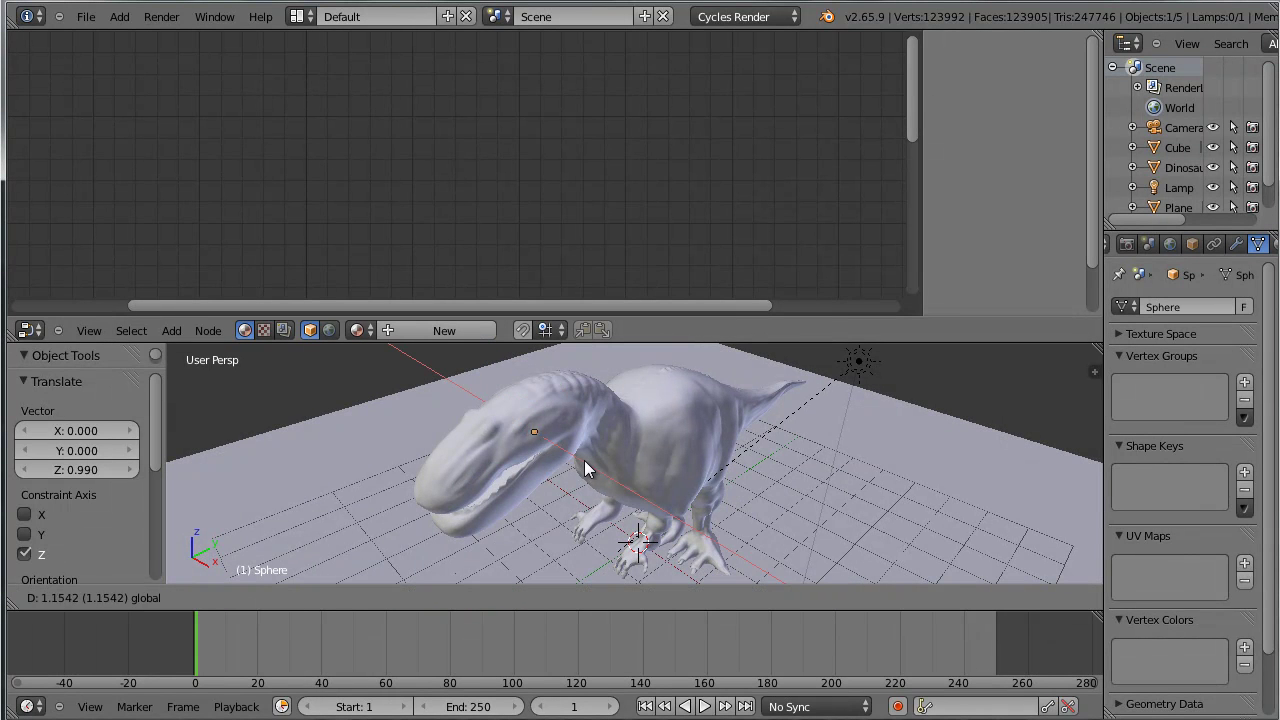
pyautogui.click(583, 459)
pyautogui.press('g')
pyautogui.press('z')
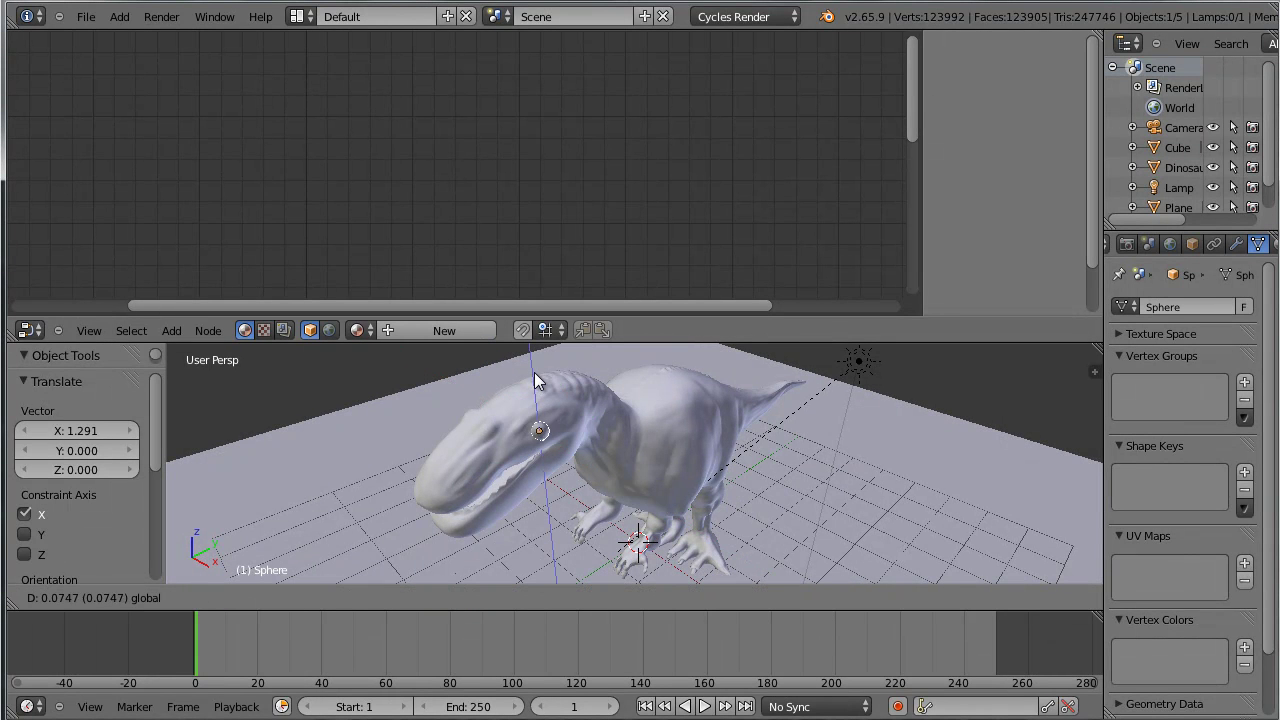
pyautogui.click(537, 393)
pyautogui.press('g')
pyautogui.press('x')
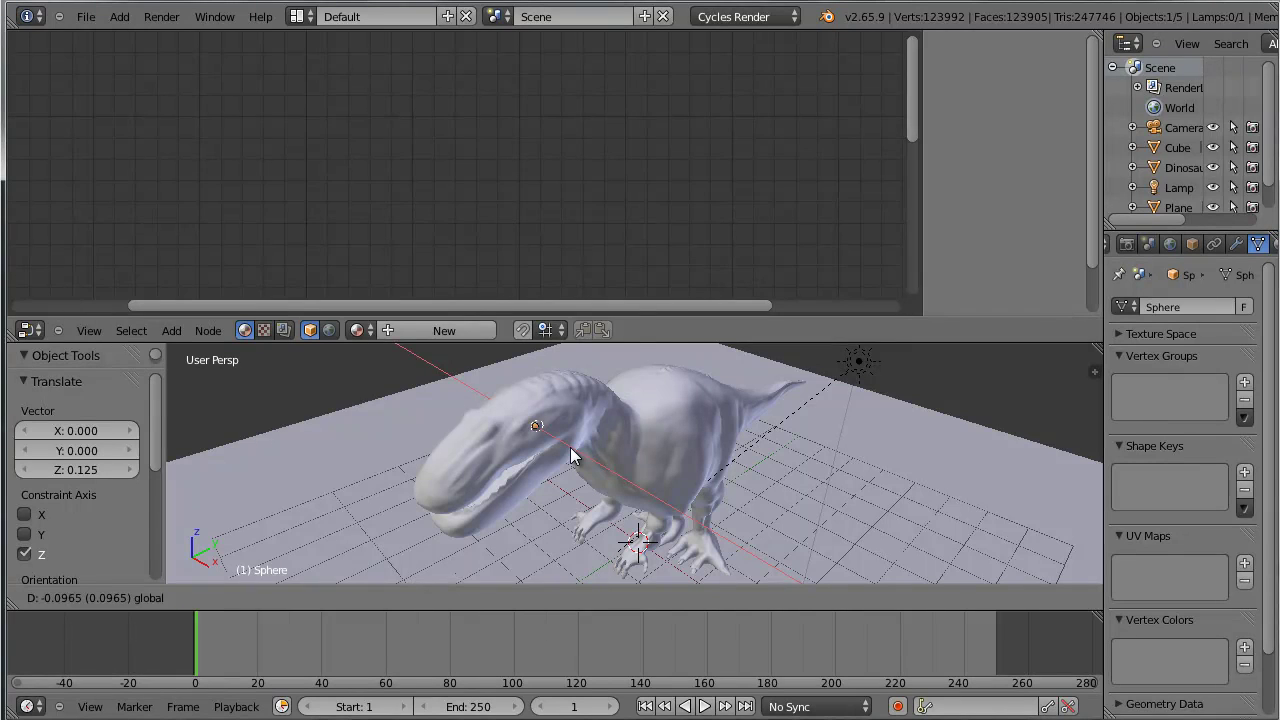
pyautogui.click(576, 456)
# Snap the 3D cursor to the dinosaur's origin and set the eye sphere's origin to the 3D cursor.
pyautogui.rightClick(668, 453)
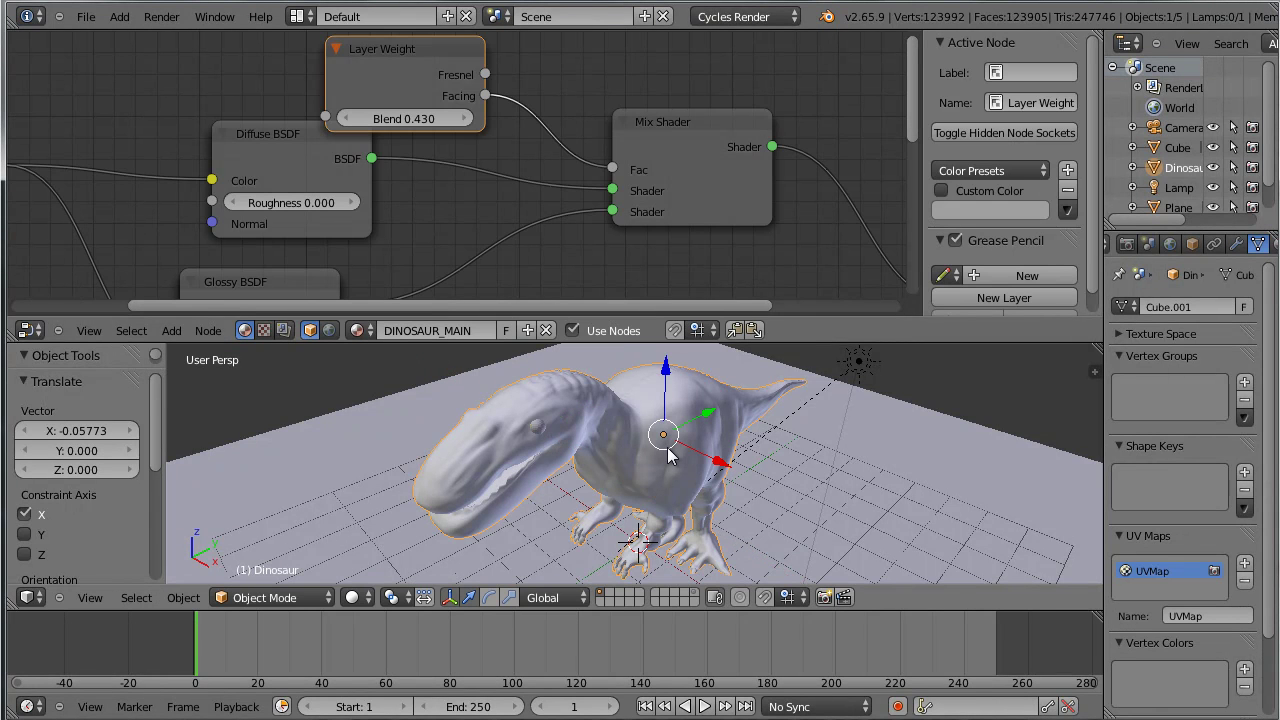
pyautogui.hotkey('shift', 's')
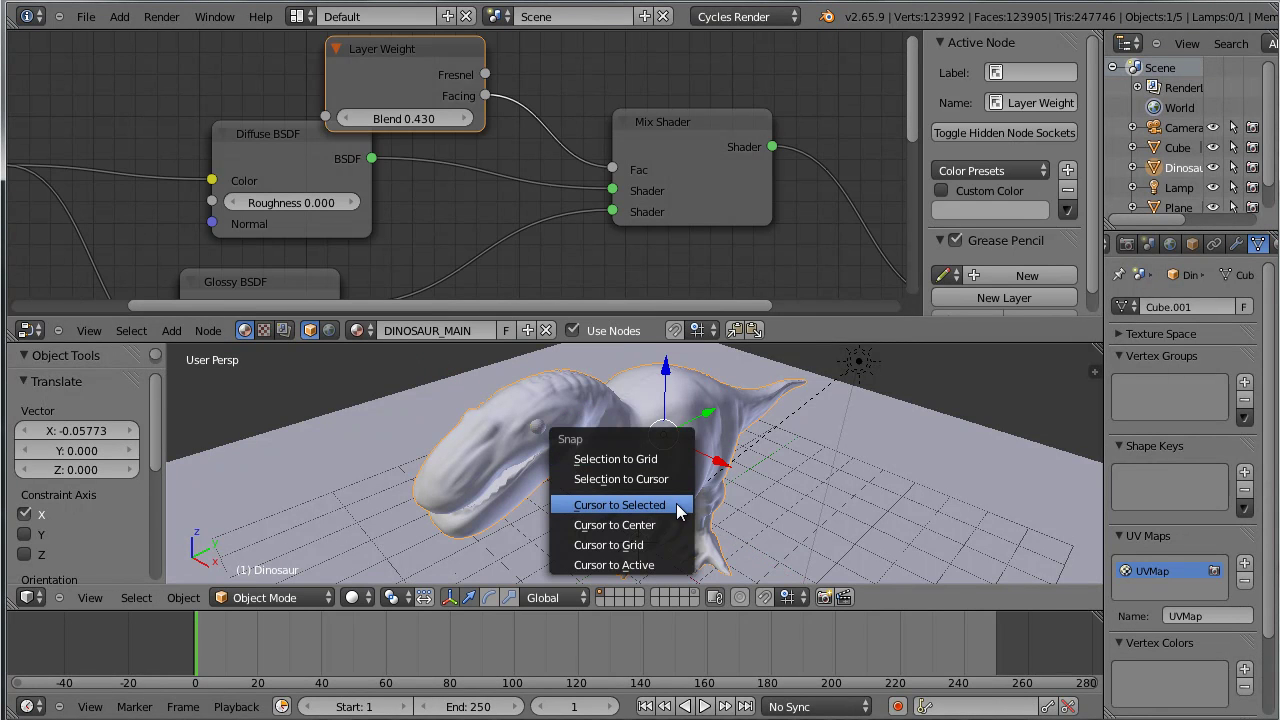
pyautogui.click(670, 503)
pyautogui.rightClick(539, 425)
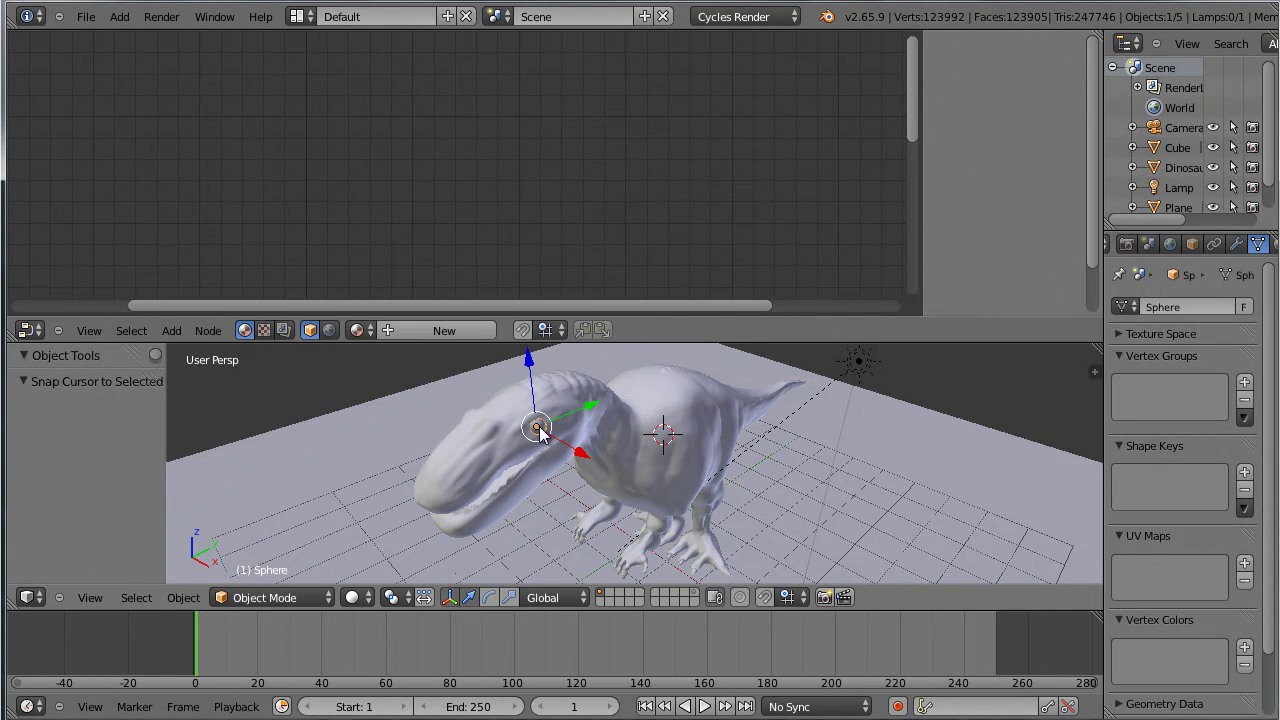
pyautogui.hotkey('shift', 'ctrl', 'alt', 'c')
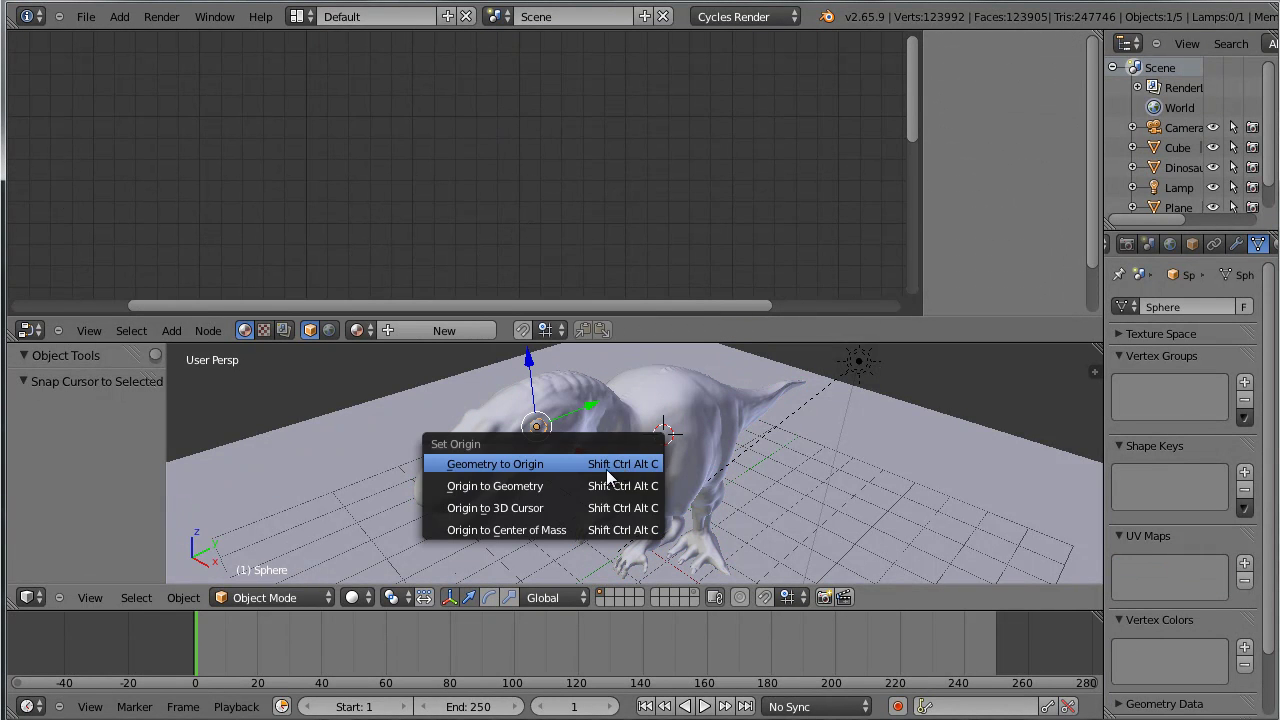
pyautogui.click(557, 507)
# Add a Mirror modifier on the X axis to the eye sphere and check the eye on the other side.
pyautogui.click(1236, 244)
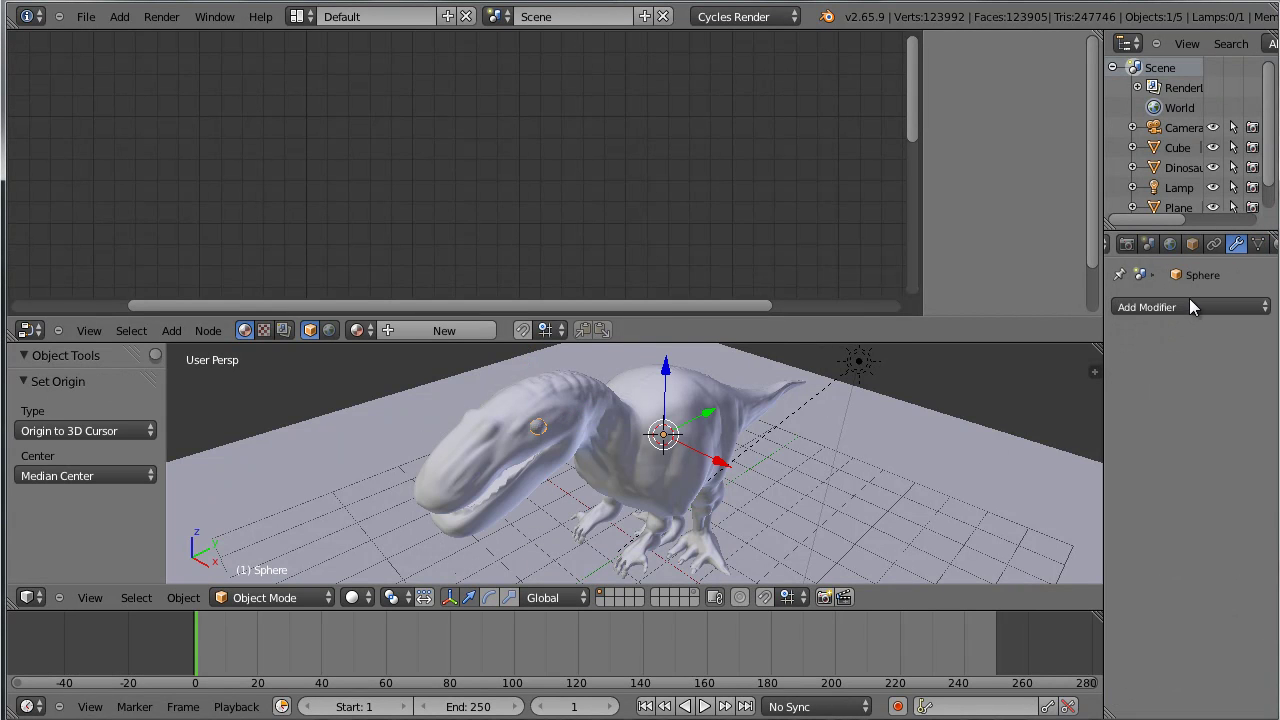
pyautogui.click(1189, 306)
pyautogui.click(887, 484)
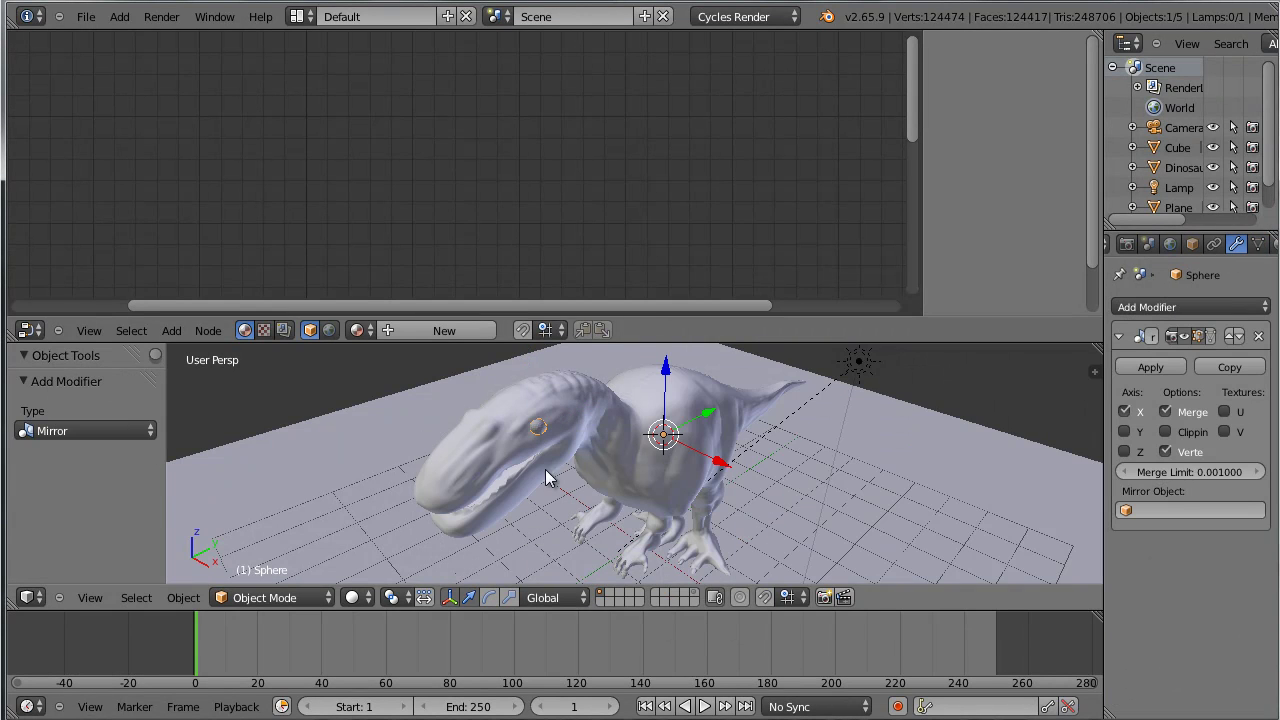
pyautogui.moveTo(797, 432); pyautogui.dragTo(686, 468)
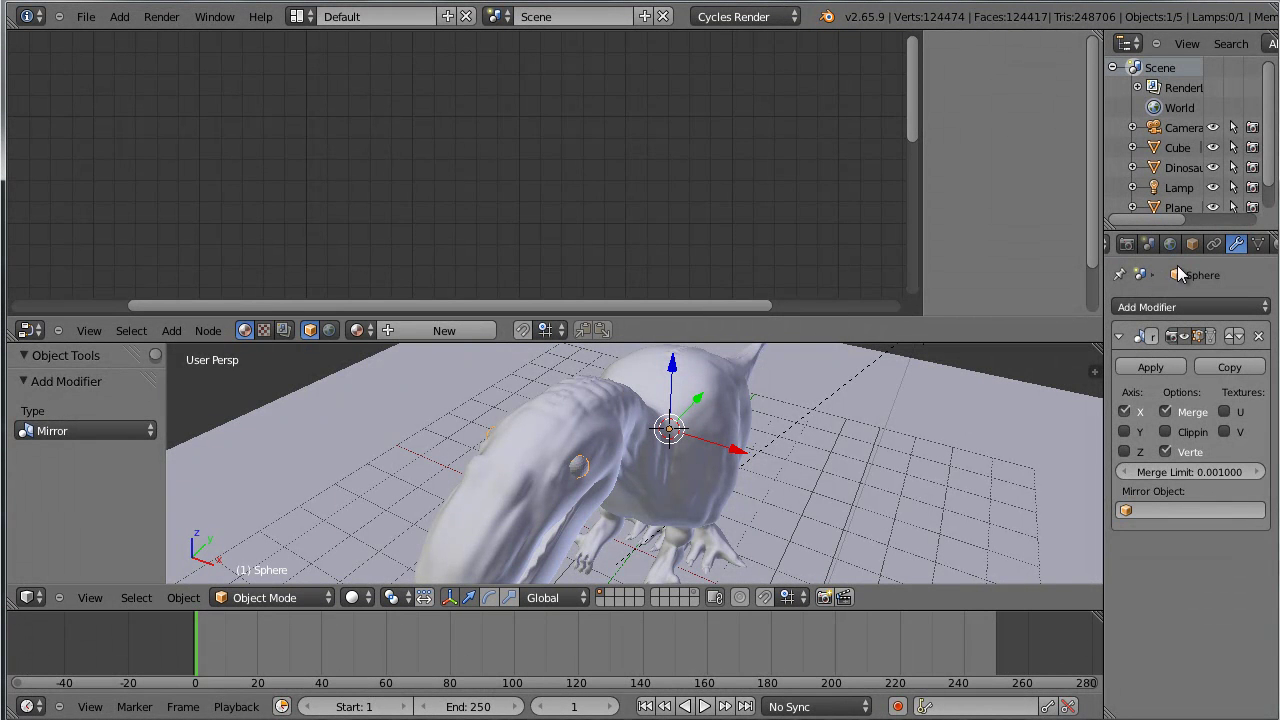
# Give the eye sphere a new material with a Glossy BSDF surface and a near-black colour.
pyautogui.click(1240, 245)
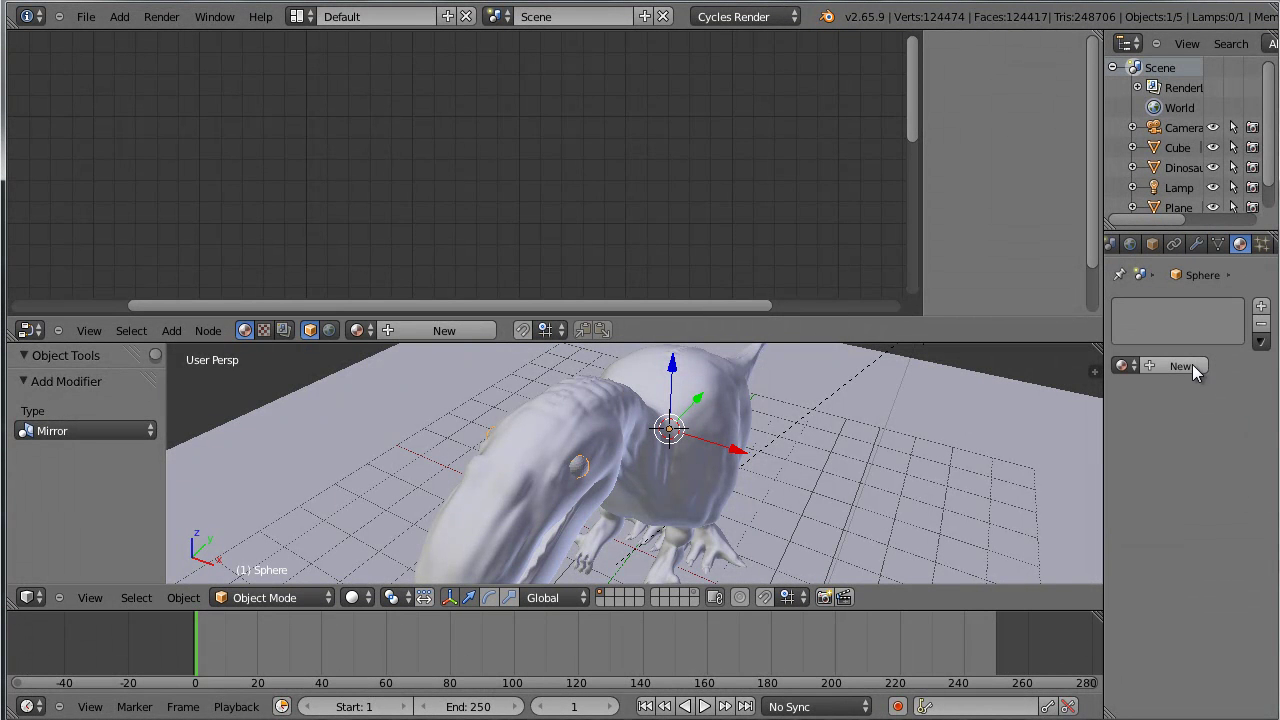
pyautogui.click(1185, 366)
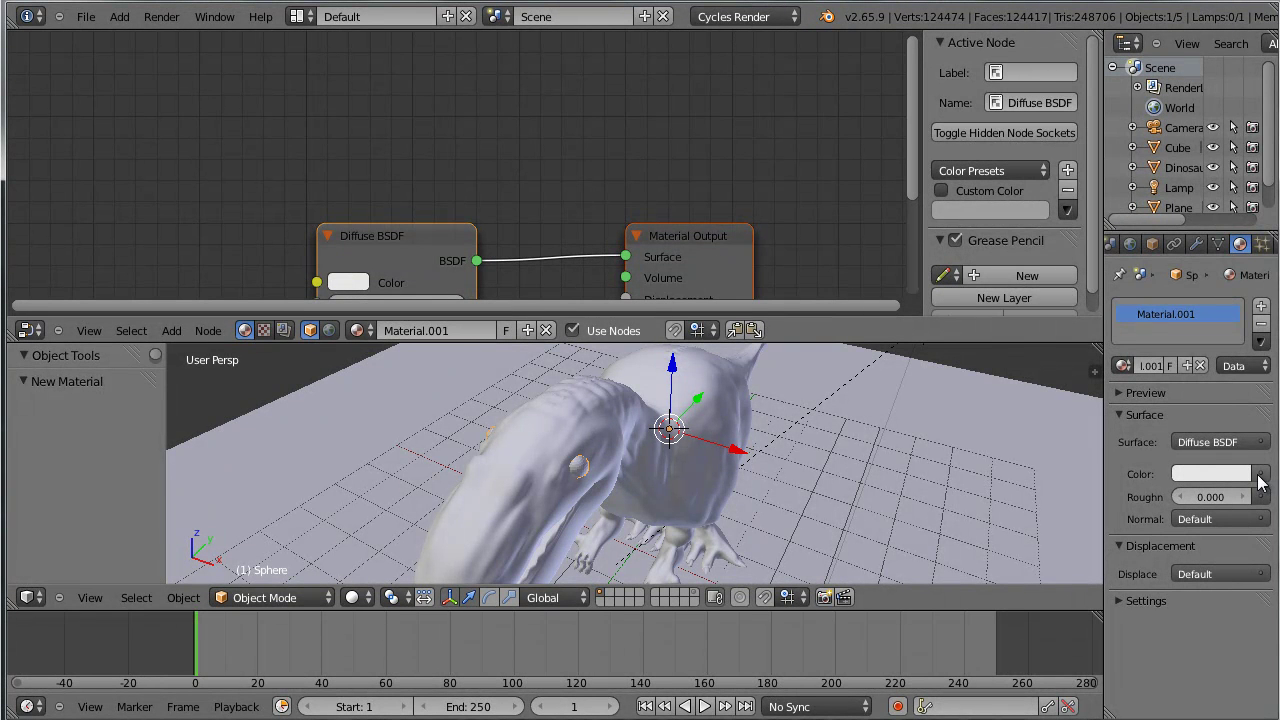
pyautogui.click(1260, 448)
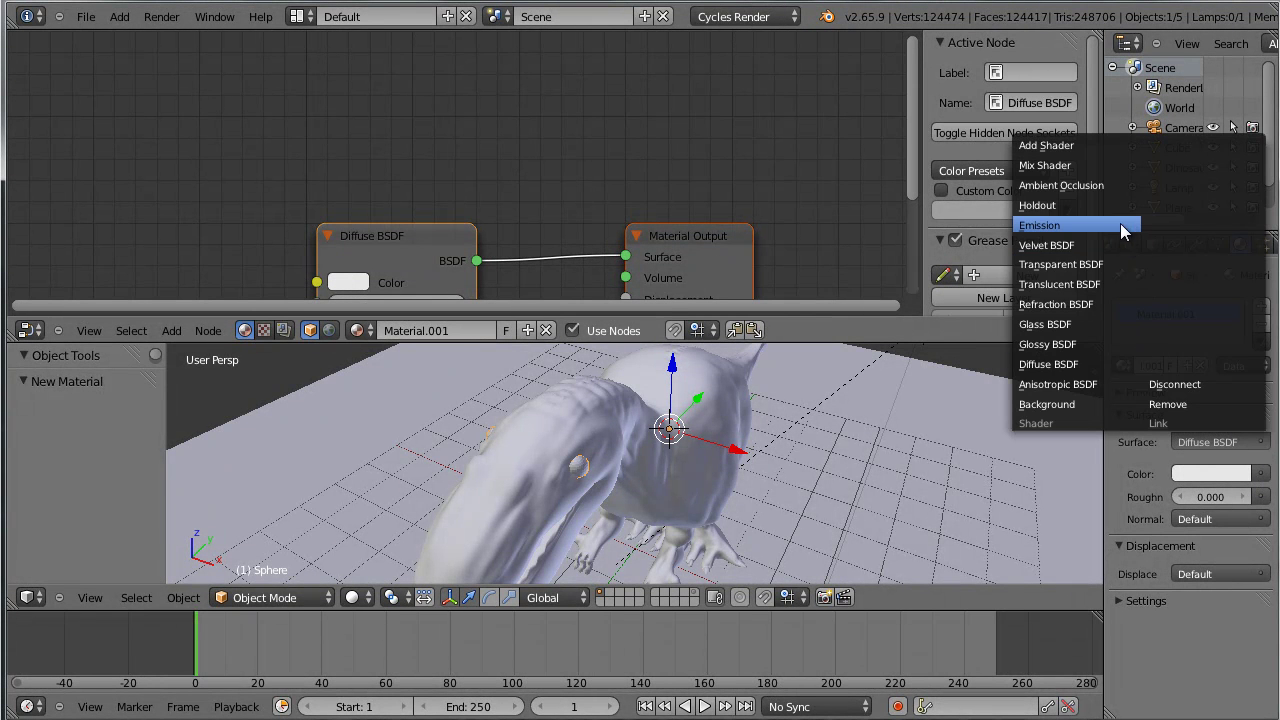
pyautogui.click(1100, 345)
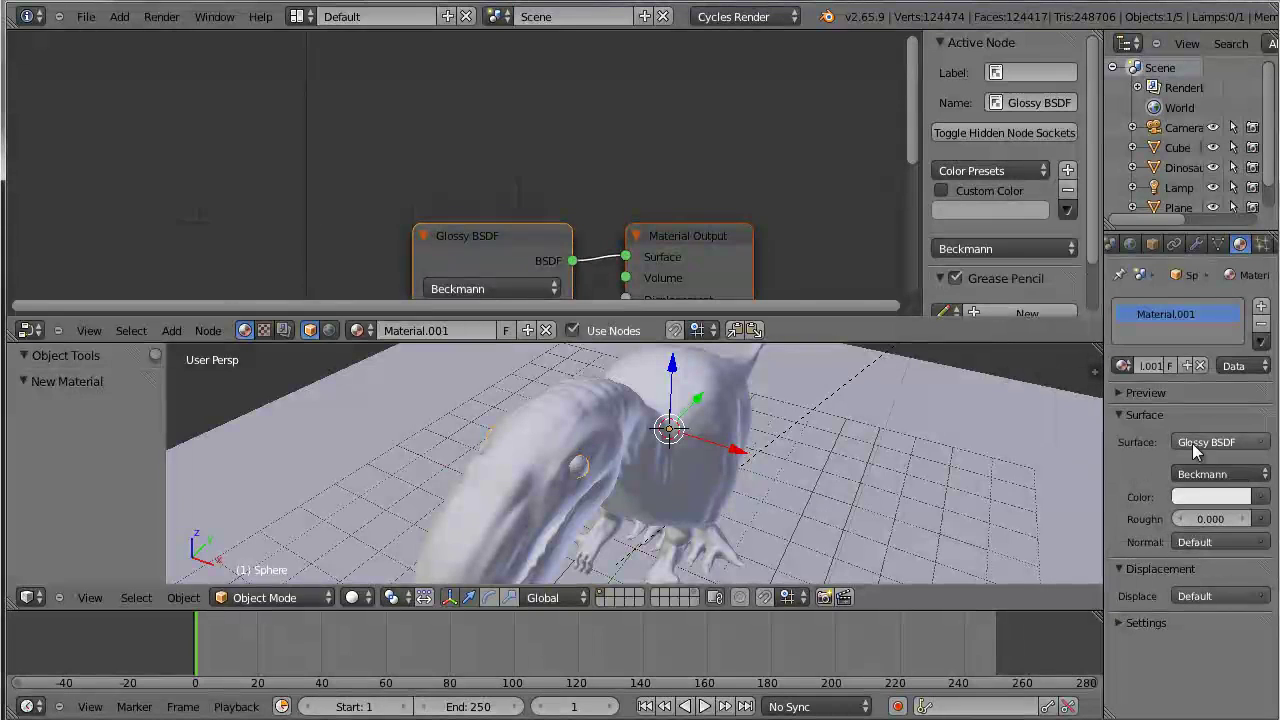
pyautogui.click(1216, 497)
pyautogui.moveTo(1238, 250); pyautogui.dragTo(1238, 358)
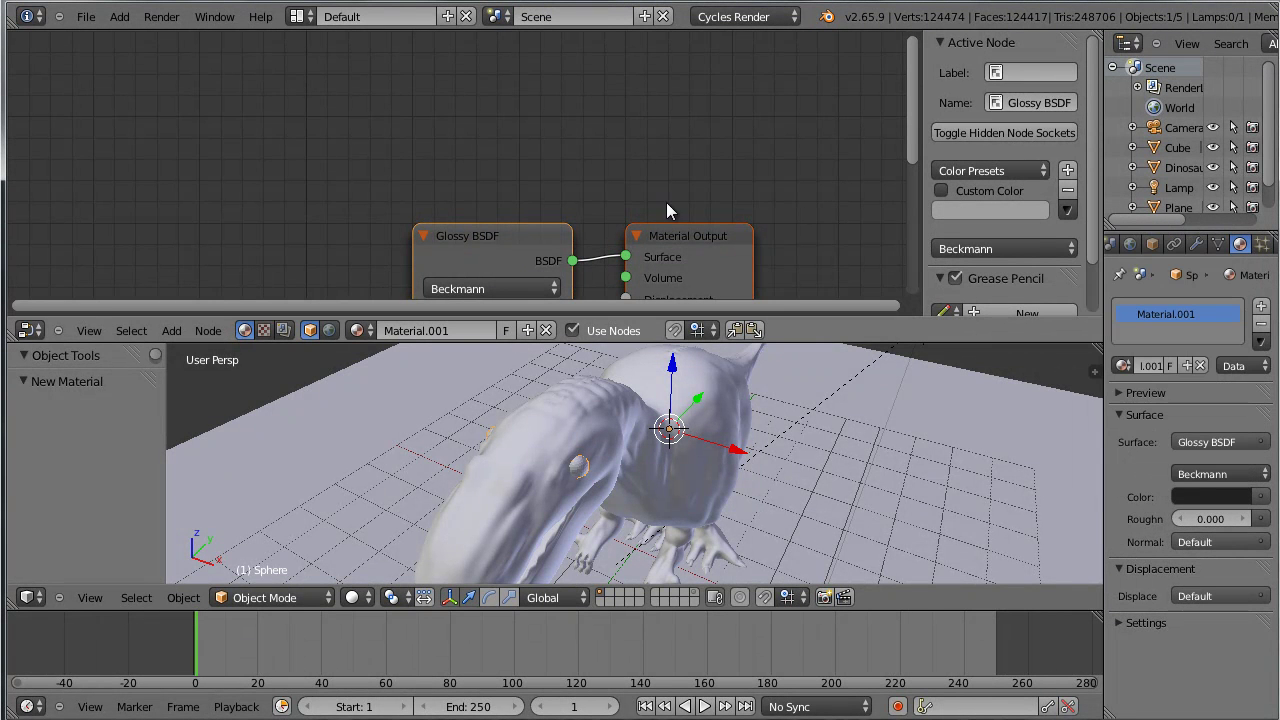
# Move the Glossy BSDF node clear of the Material Output node and set its Roughness to 0.500.
pyautogui.moveTo(555, 245); pyautogui.dragTo(525, 138)
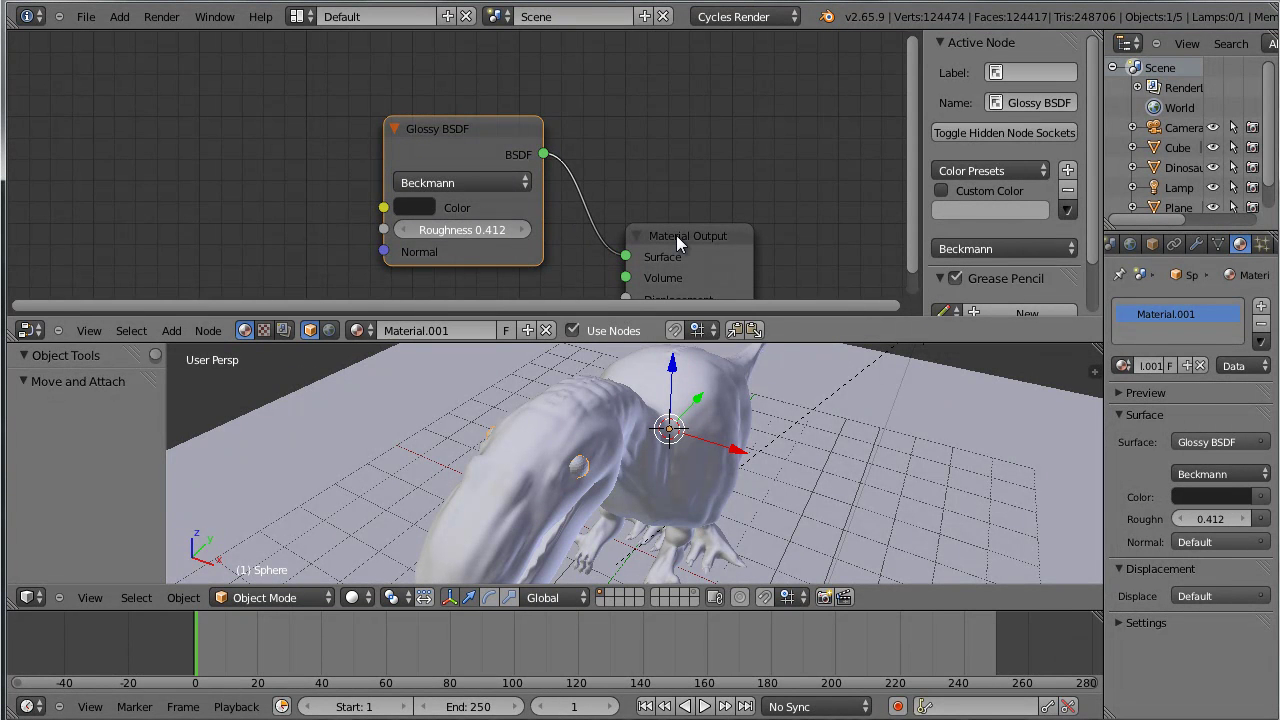
pyautogui.doubleClick(501, 232)
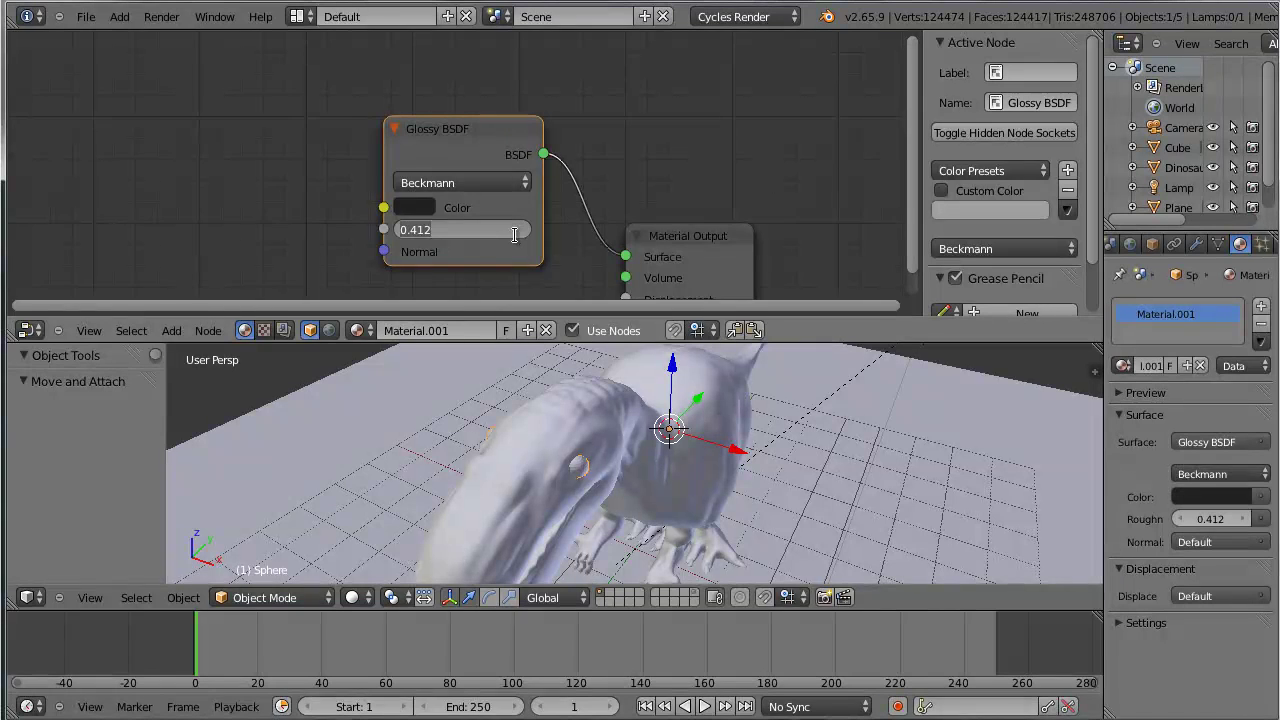
pyautogui.press('Return')
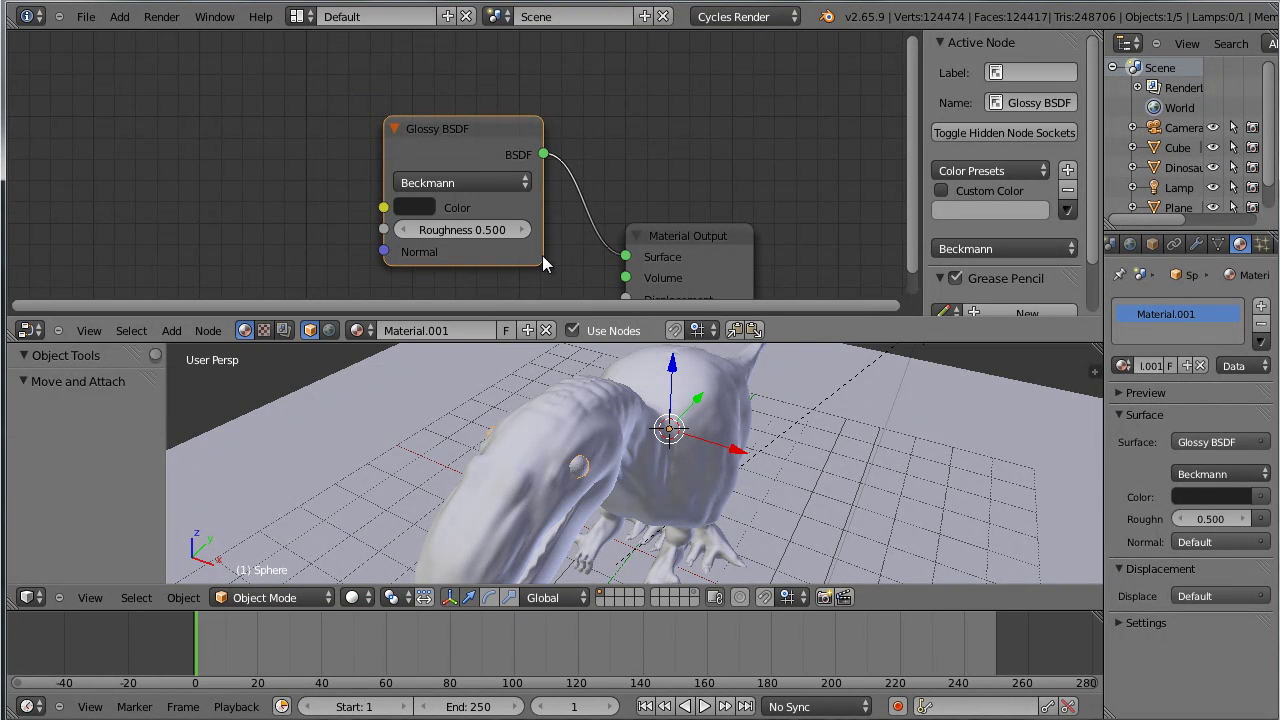
# Switch the 3D view to rendered shading, maximize it and examine the dinosaur with its eyes from the side.
pyautogui.click(368, 597)
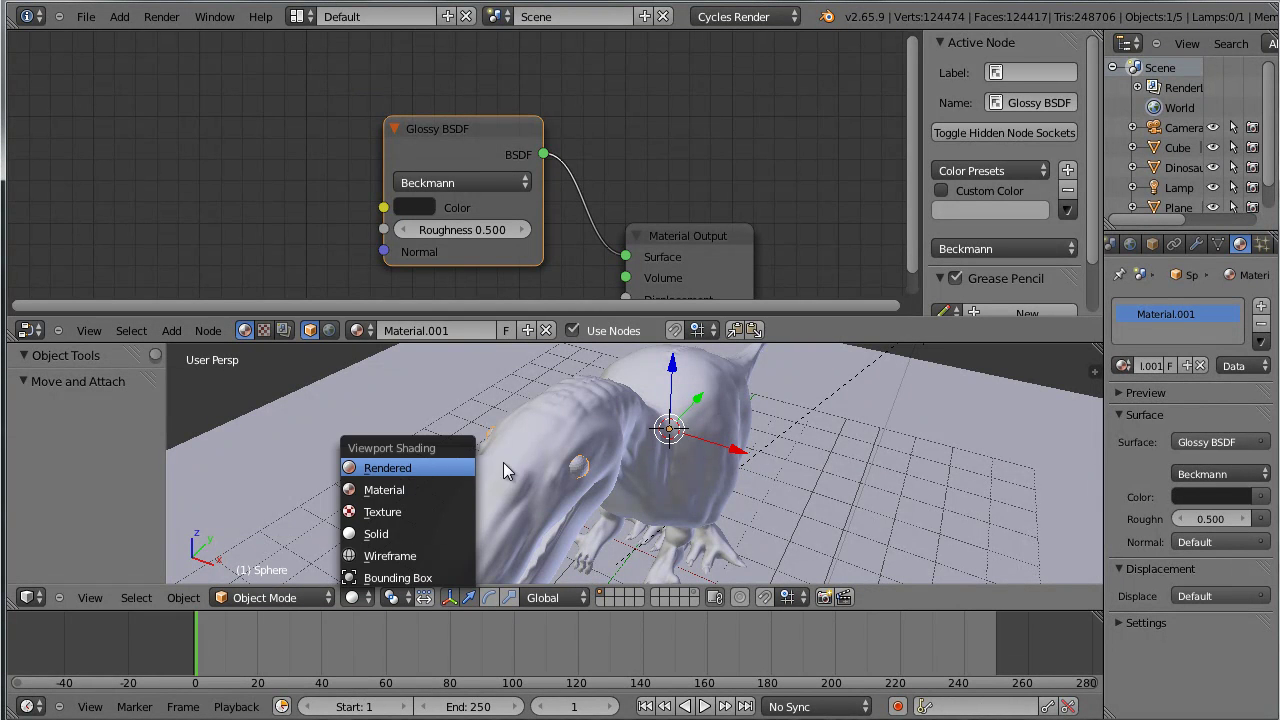
pyautogui.press('Return')
pyautogui.moveTo(606, 531); pyautogui.dragTo(649, 484)
pyautogui.hotkey('ctrl', 'Up')
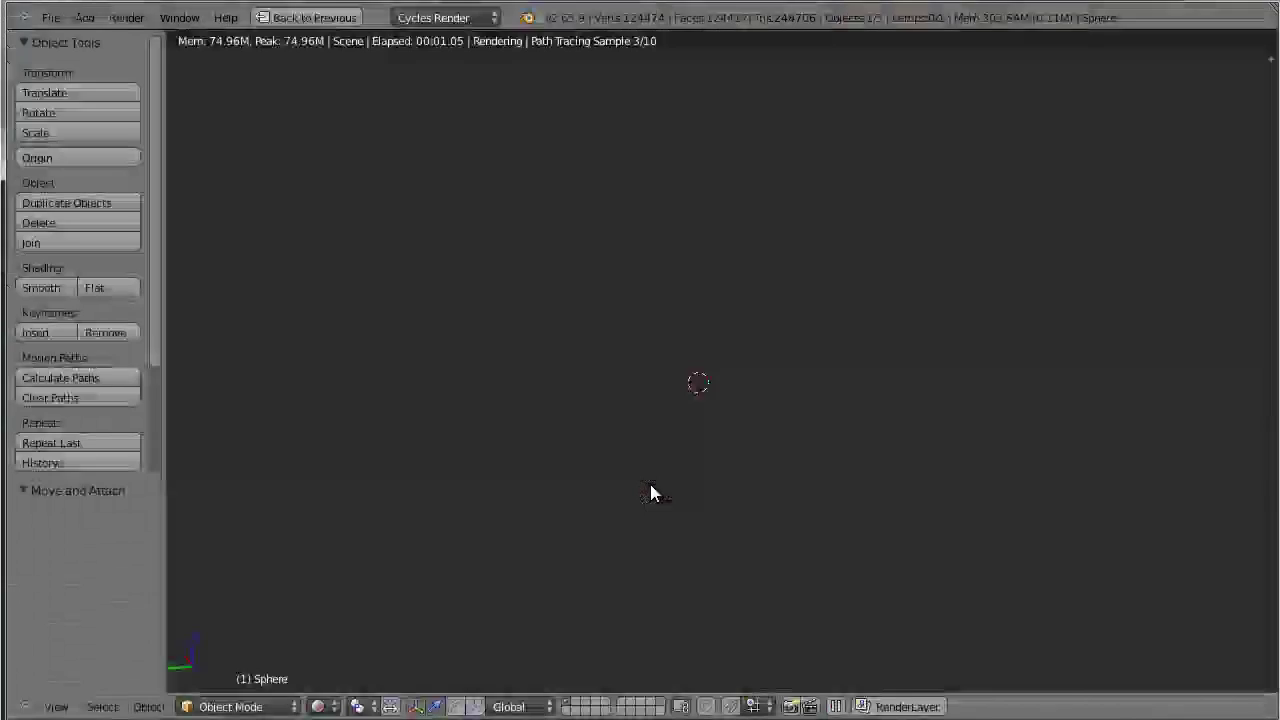
pyautogui.moveTo(737, 500)
pyautogui.mouseDown()
pyautogui.moveTo(729, 491)
pyautogui.moveTo(745, 516)
pyautogui.moveTo(725, 485)
pyautogui.mouseUp()
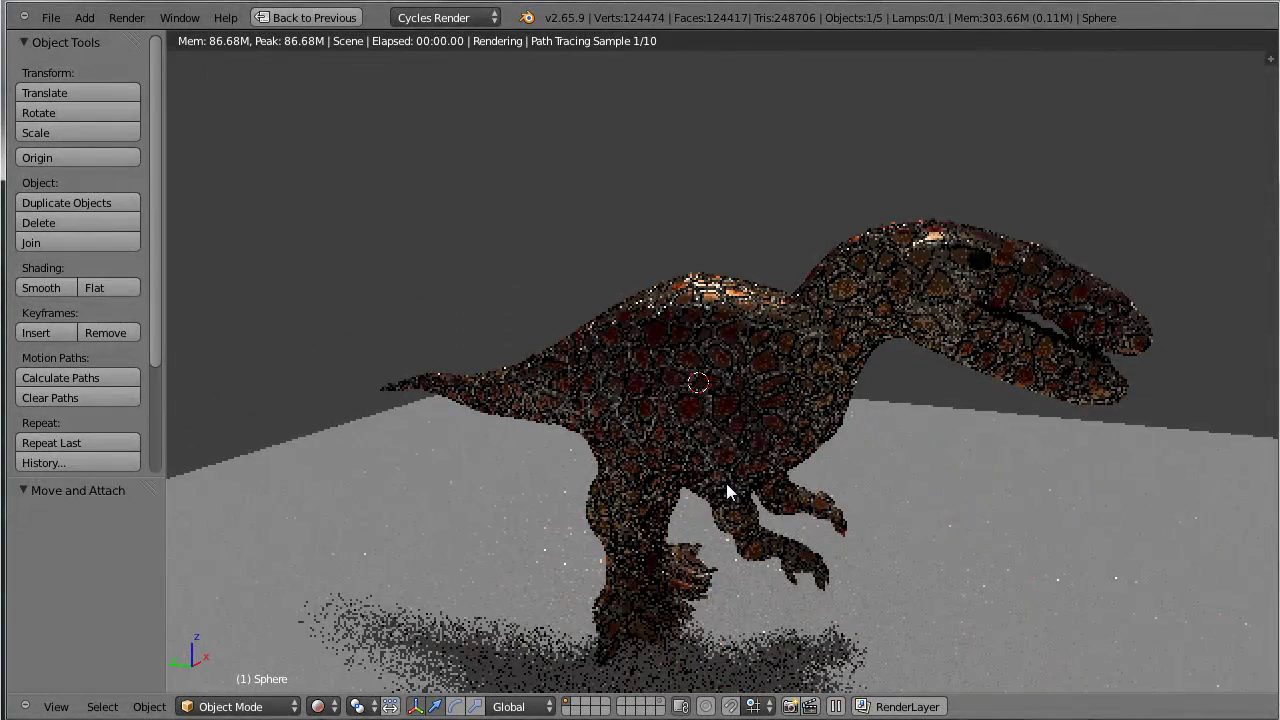